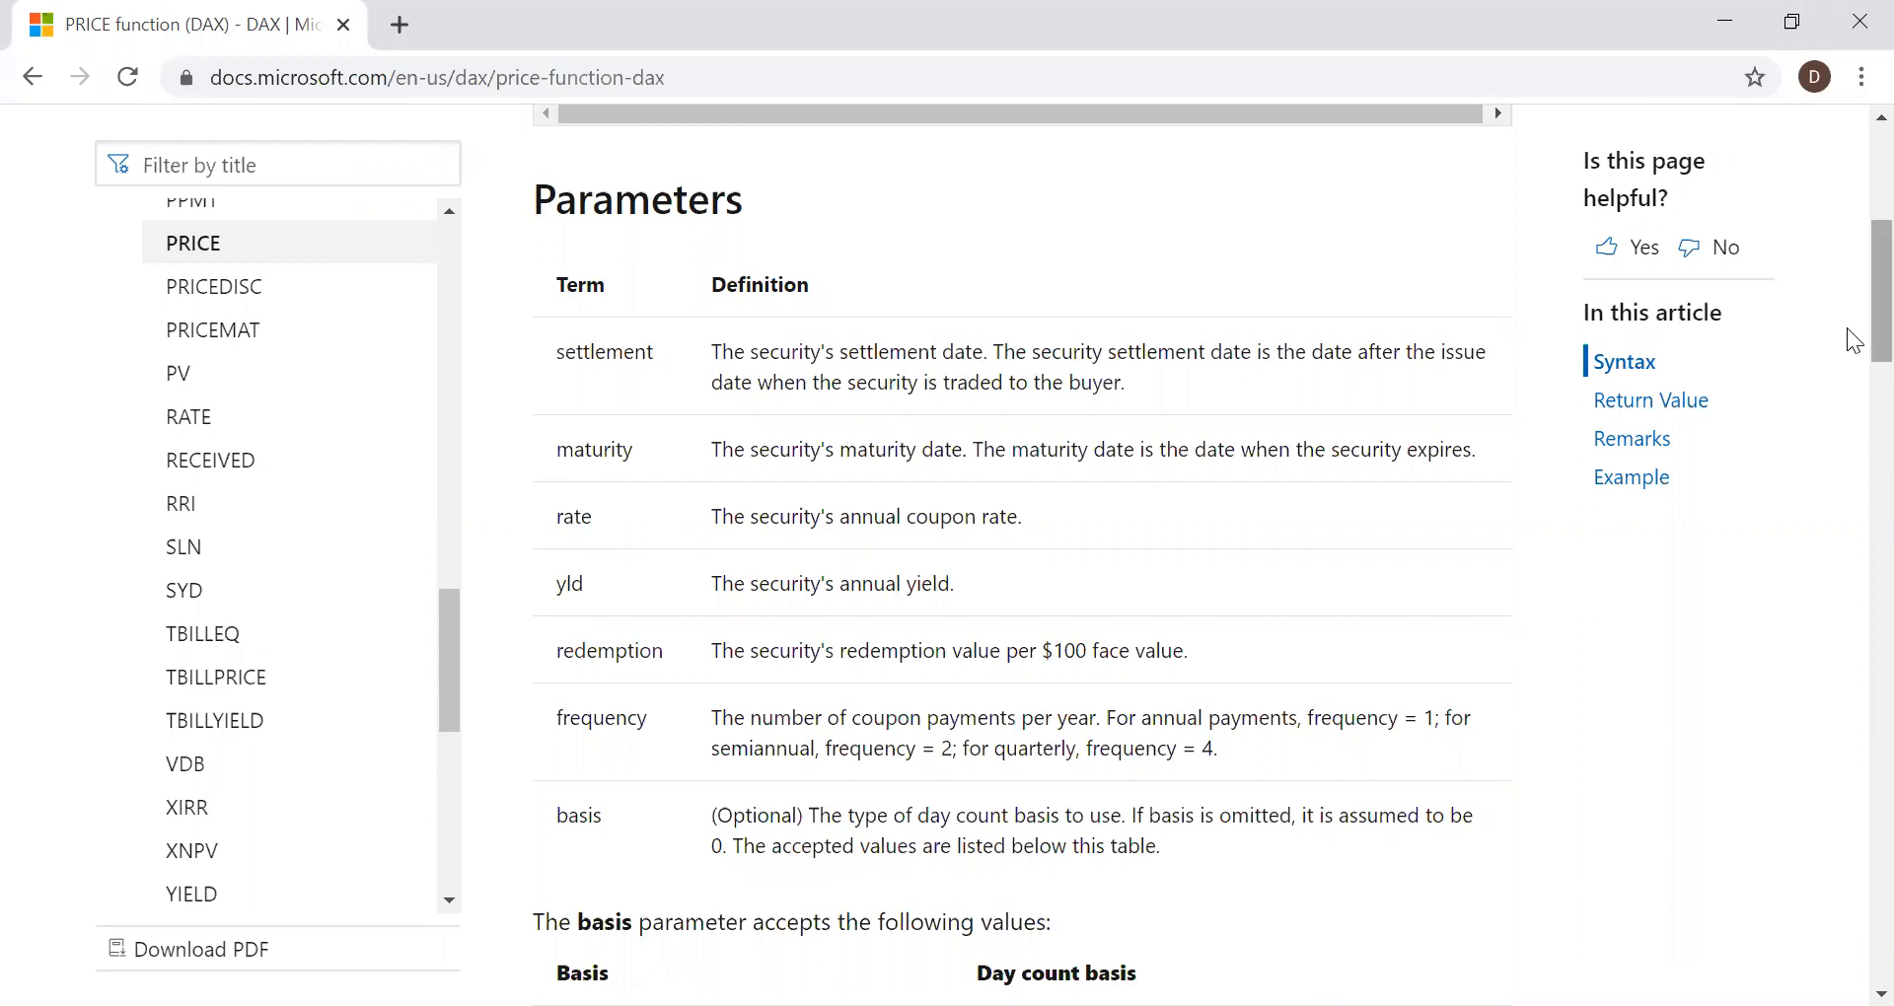
# Step: Review the PRICE function documentation, covering its parameters, basis values, return value, remarks, calculation formulas and example data
pyautogui.scroll(-1, 1853, 352)
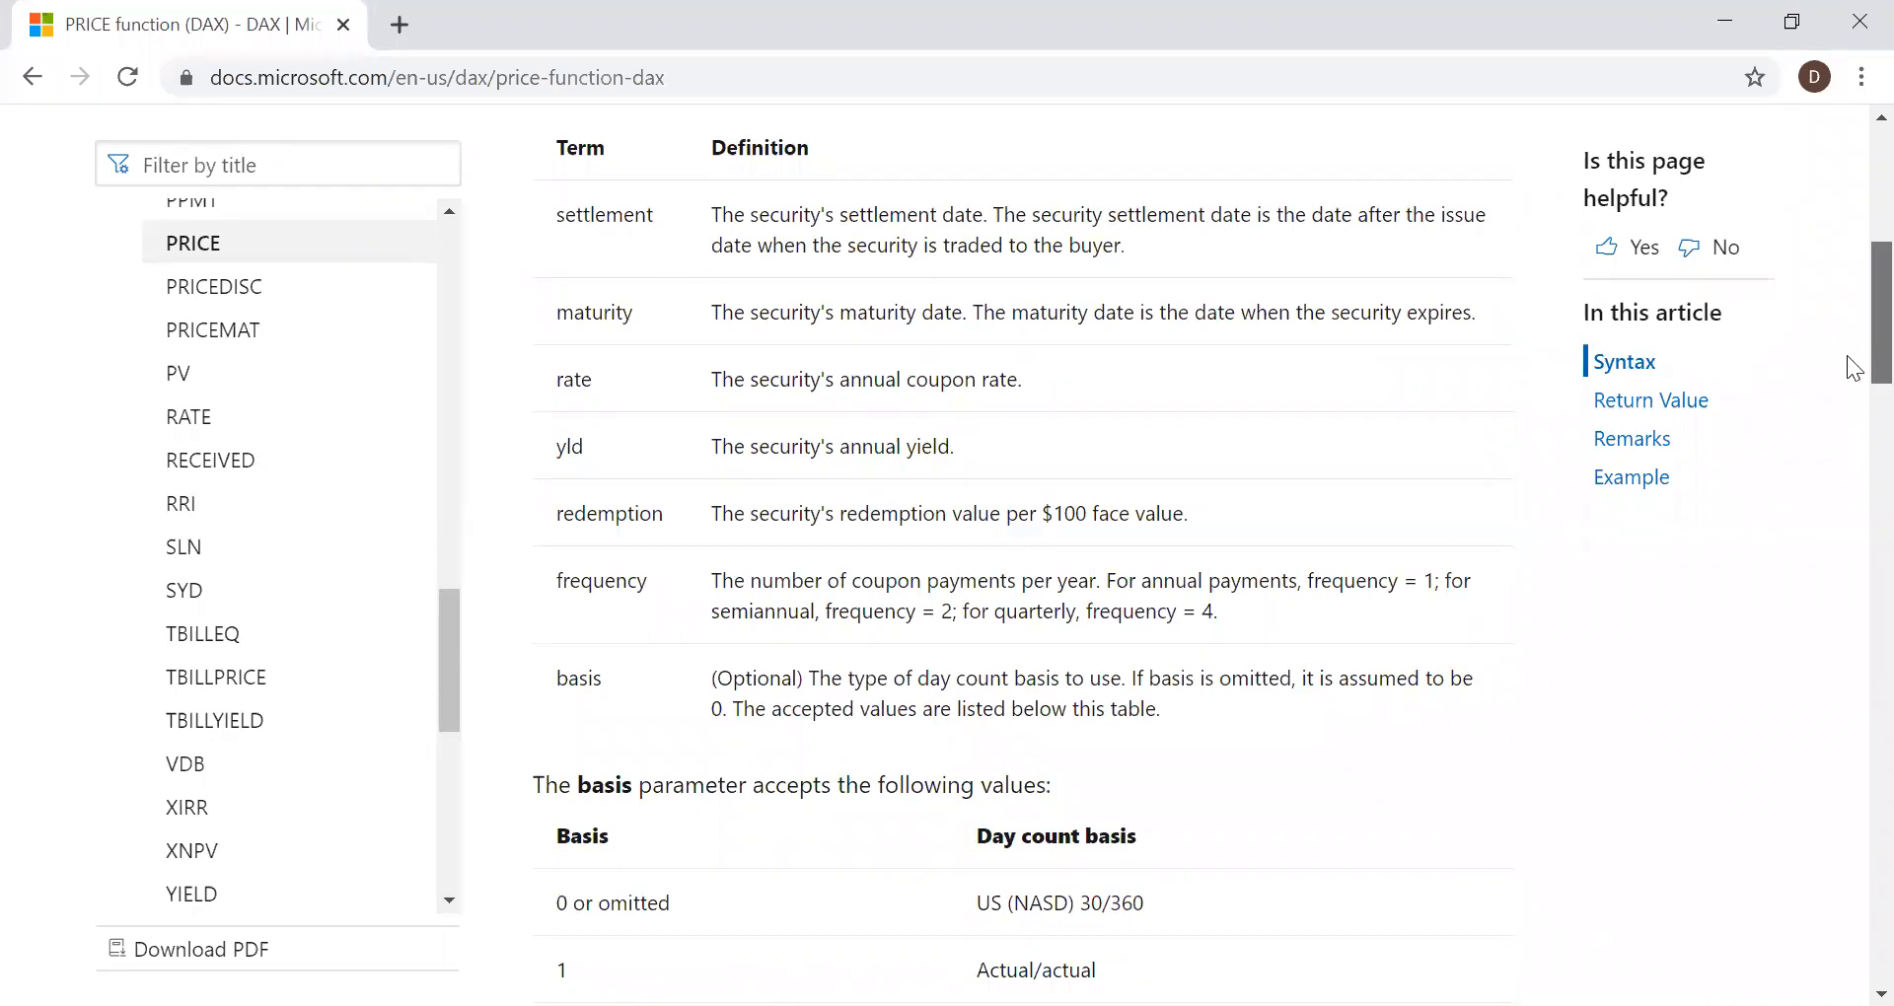
pyautogui.scroll(-1, 1854, 371)
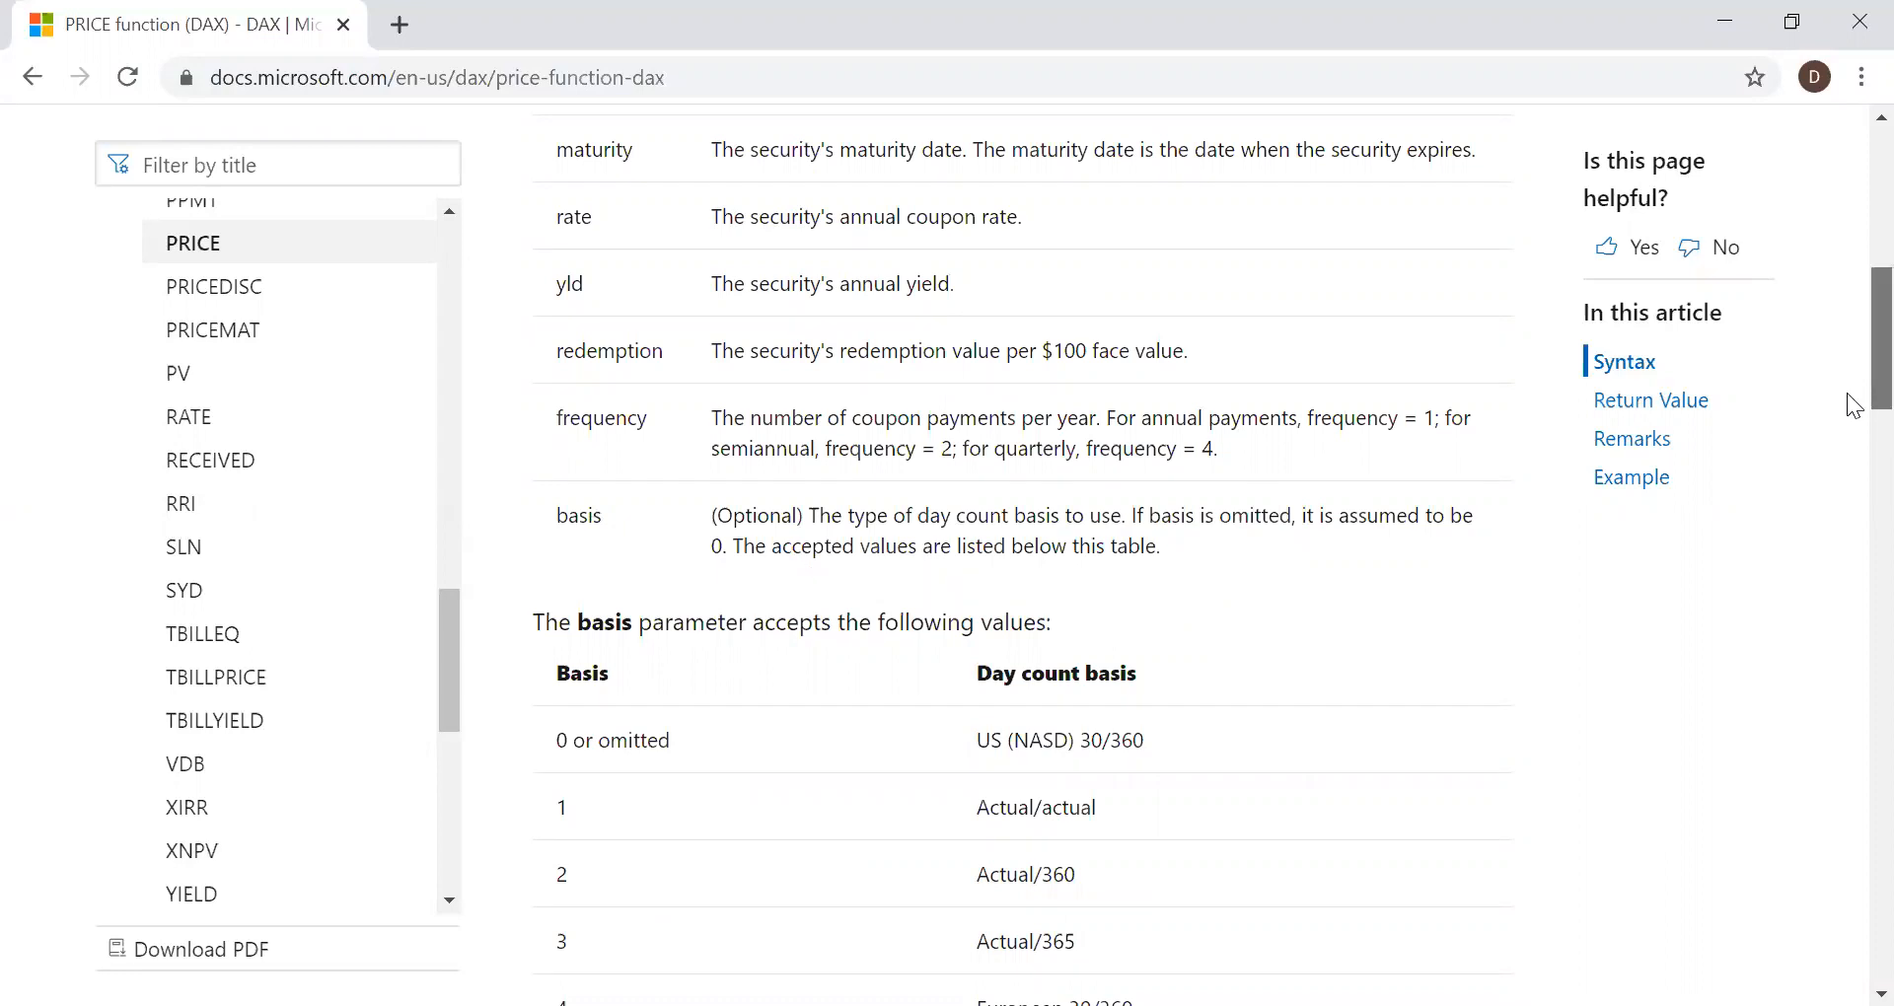
pyautogui.scroll(-1, 1853, 402)
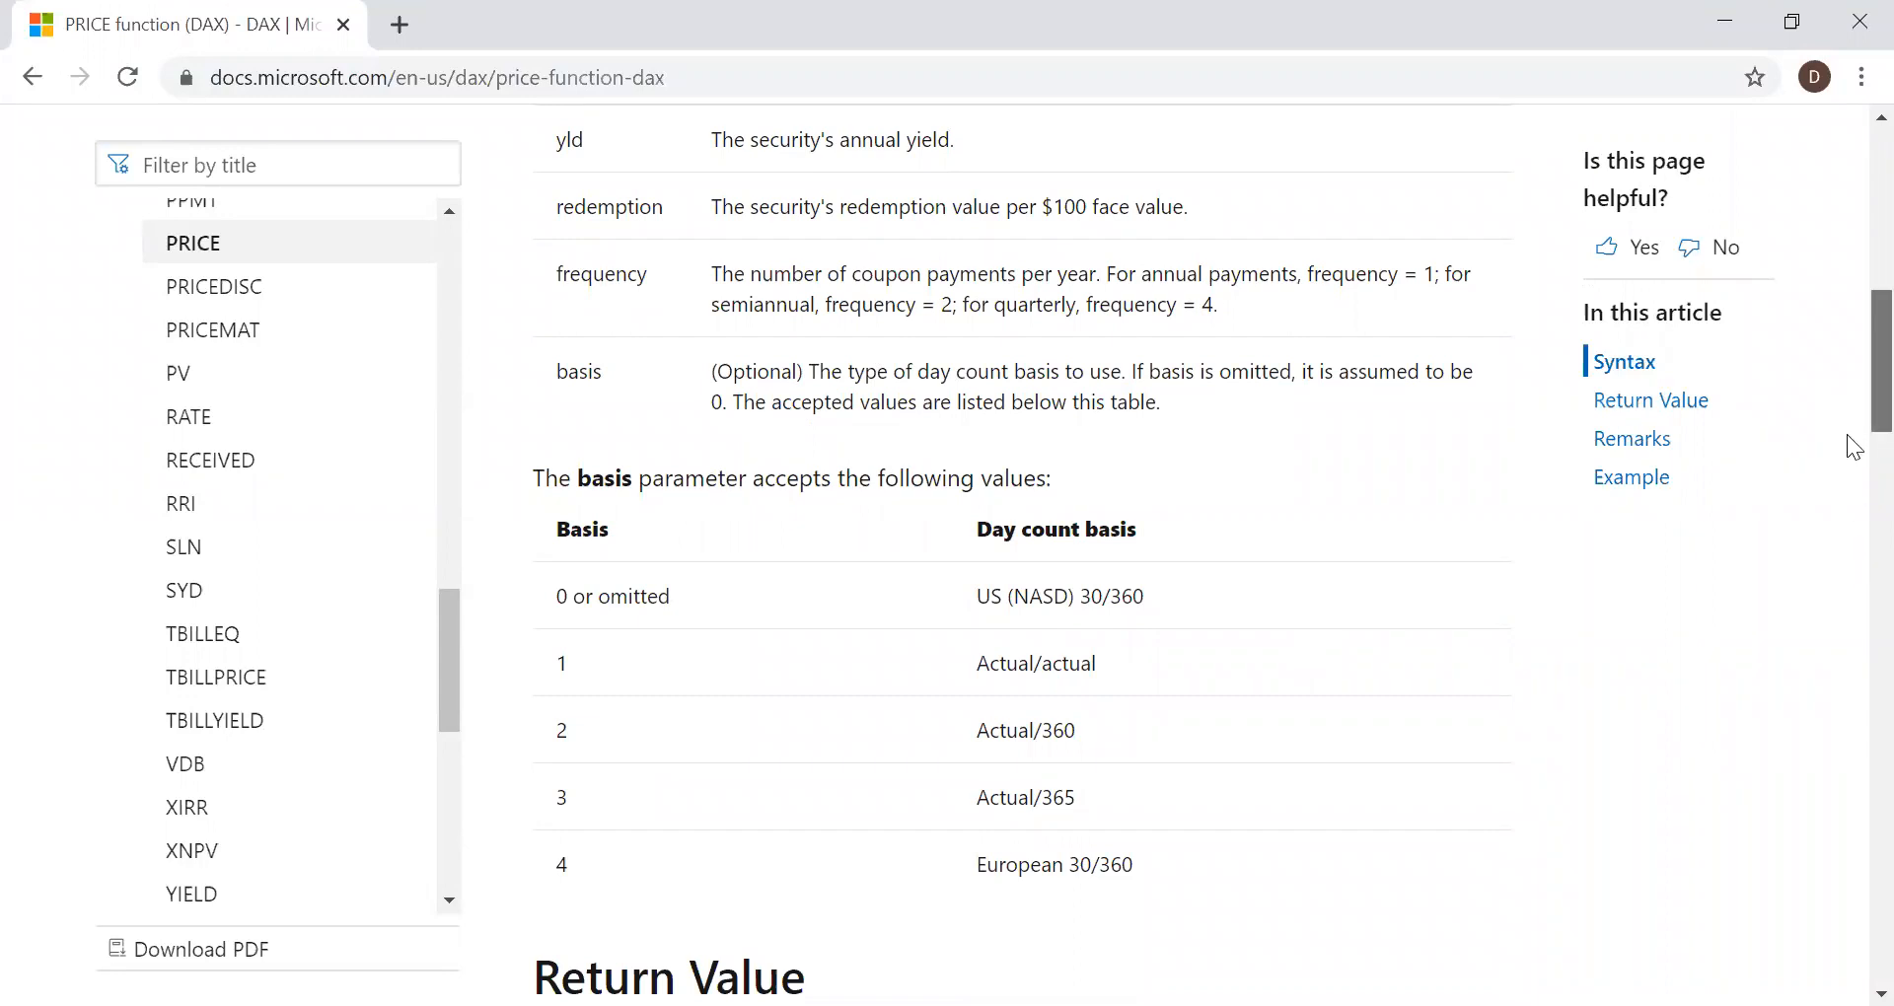
pyautogui.scroll(-1, 1853, 442)
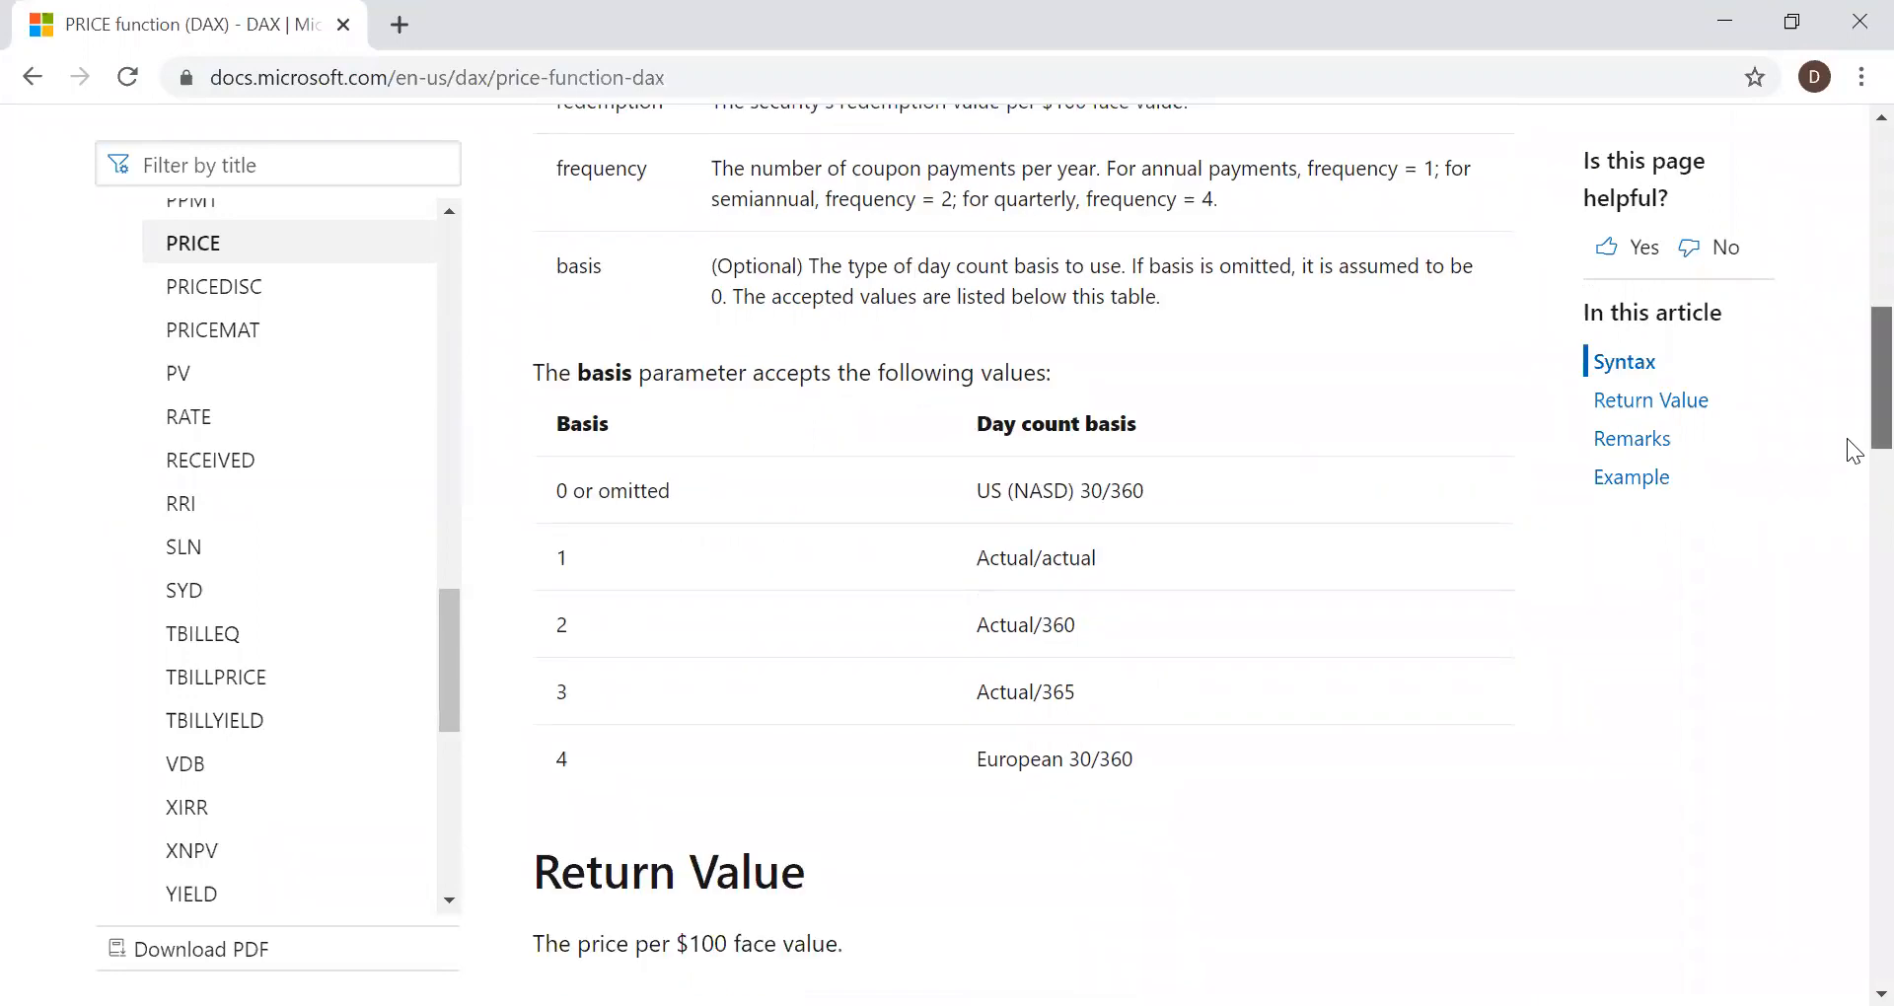
pyautogui.scroll(-3, 1848, 482)
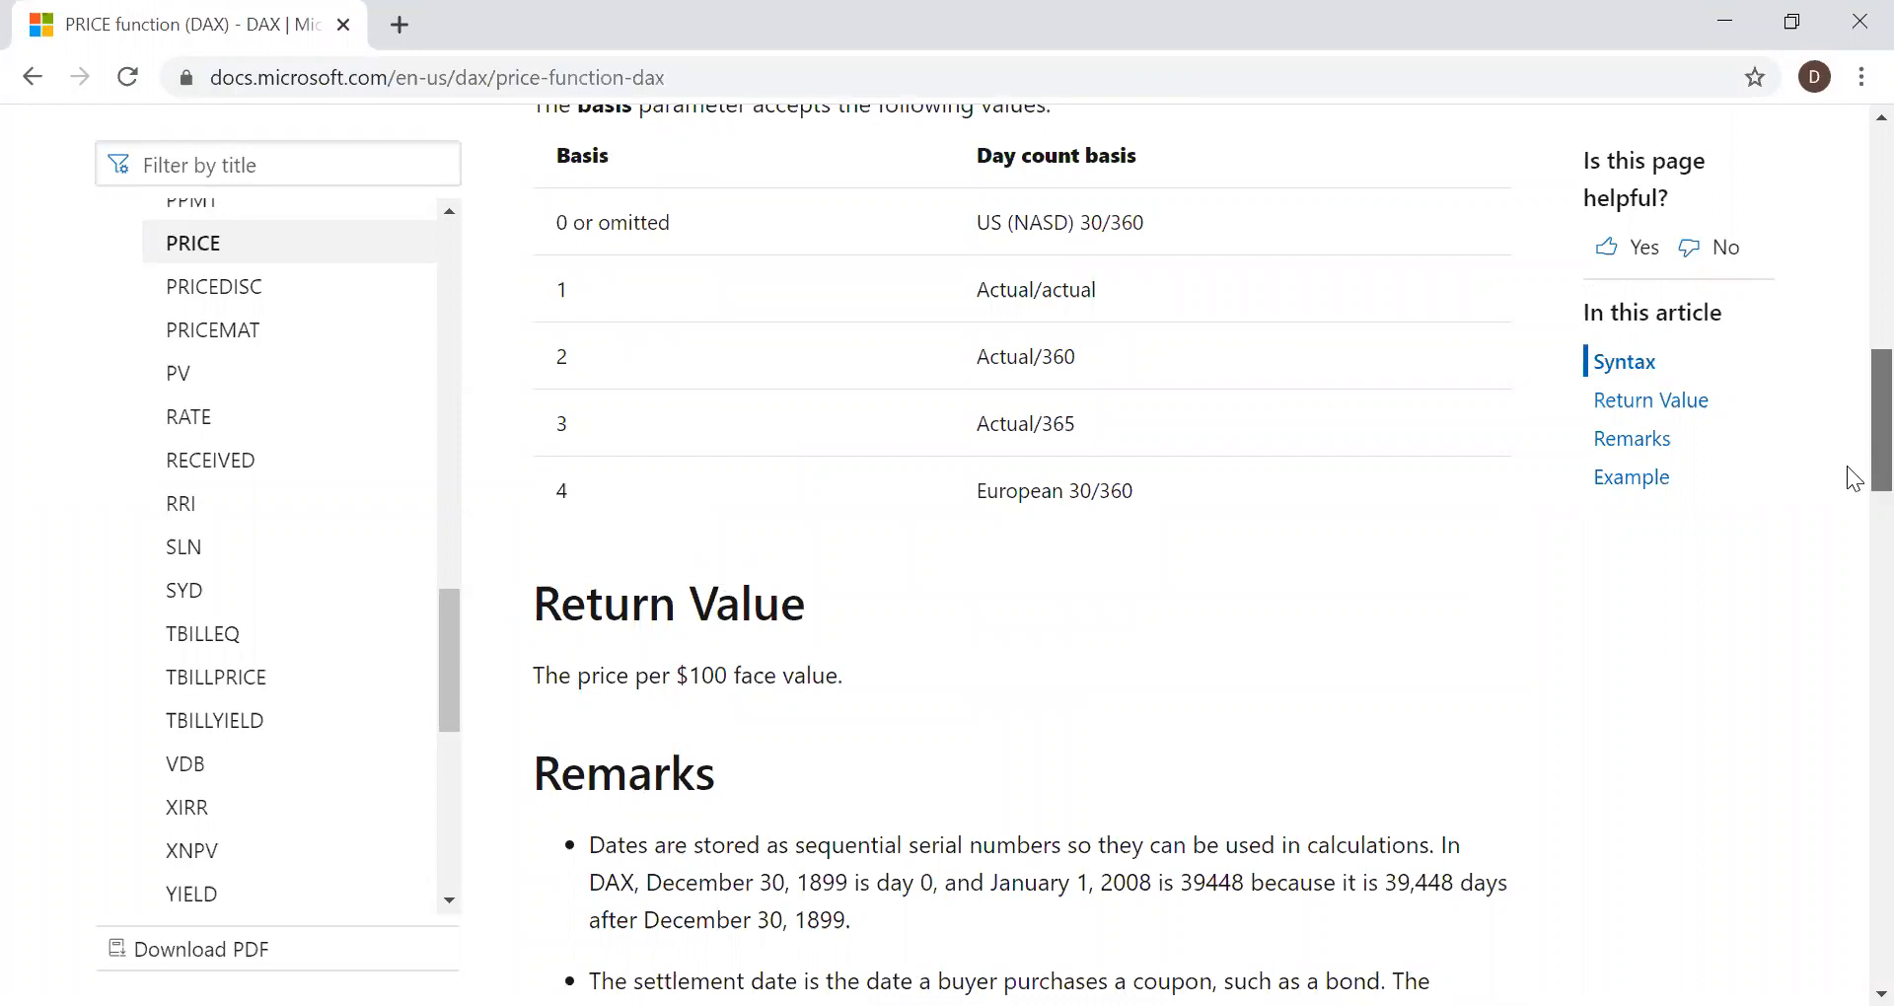
pyautogui.scroll(-5, 1851, 483)
pyautogui.scroll(-1, 1852, 541)
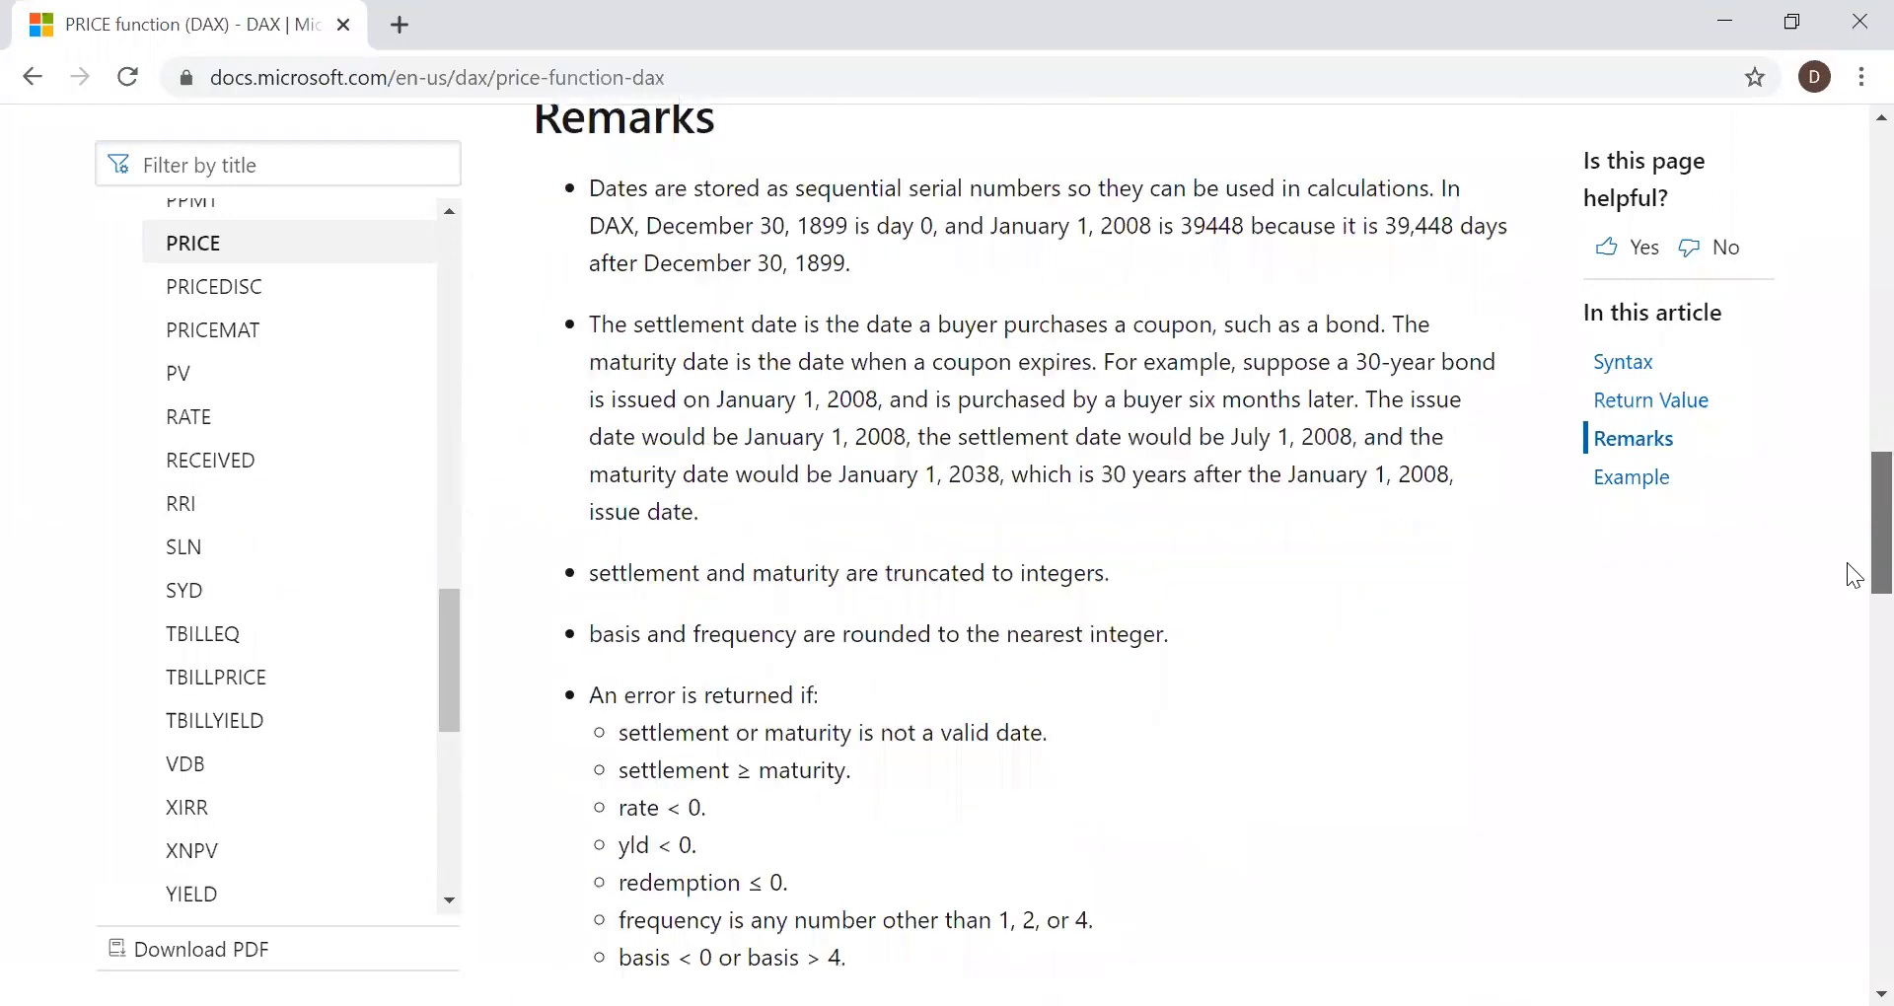
pyautogui.scroll(-2, 1852, 582)
pyautogui.scroll(-7, 1855, 646)
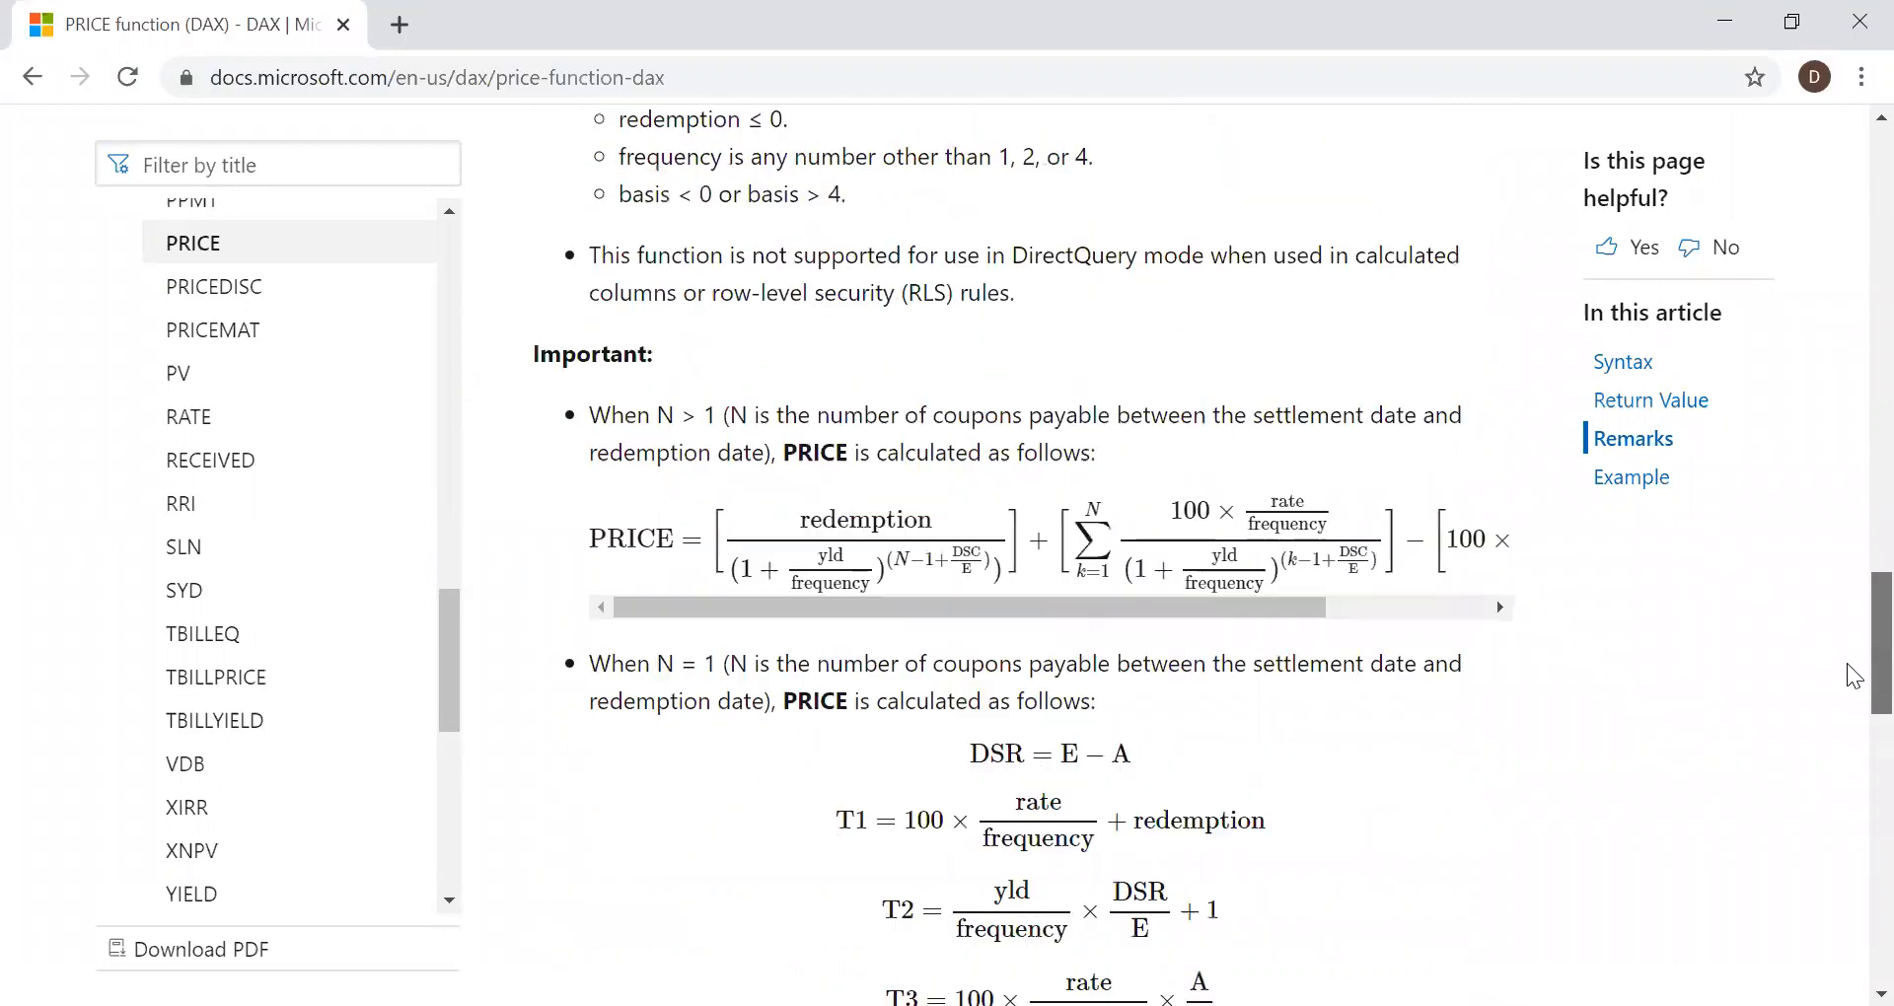
pyautogui.scroll(-3, 1853, 735)
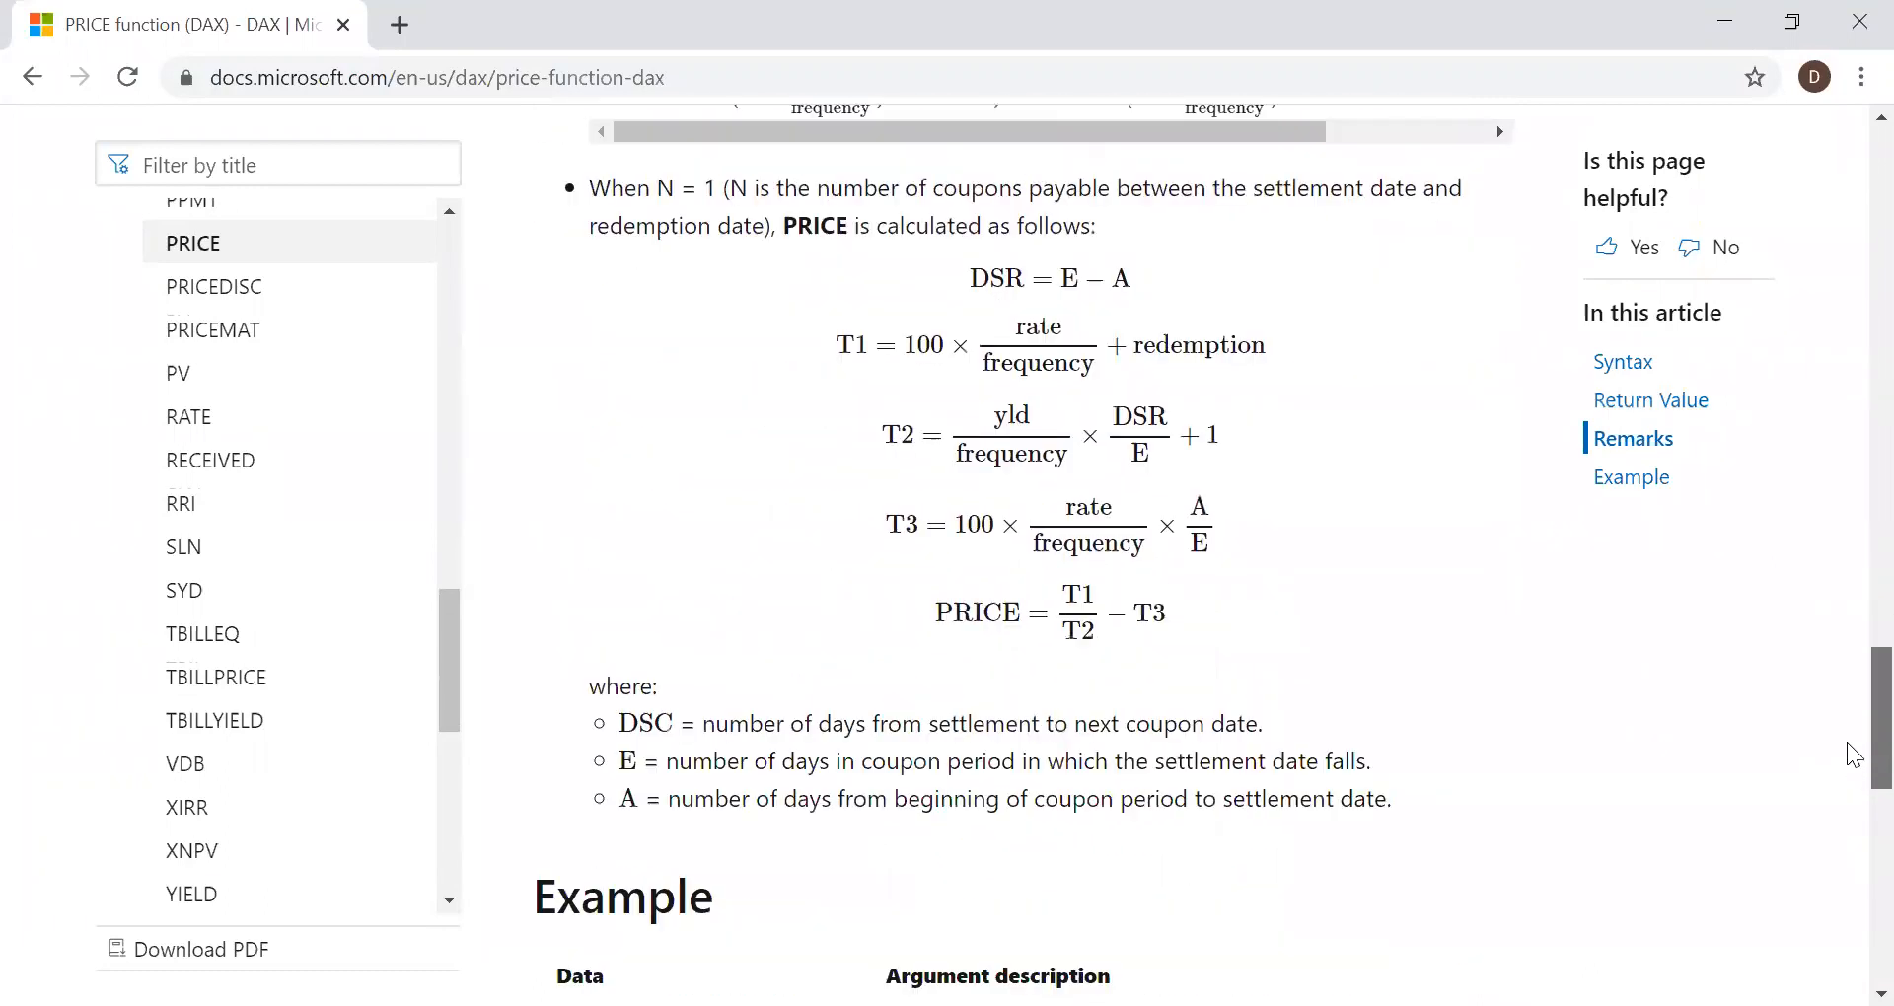
pyautogui.scroll(-5, 1851, 789)
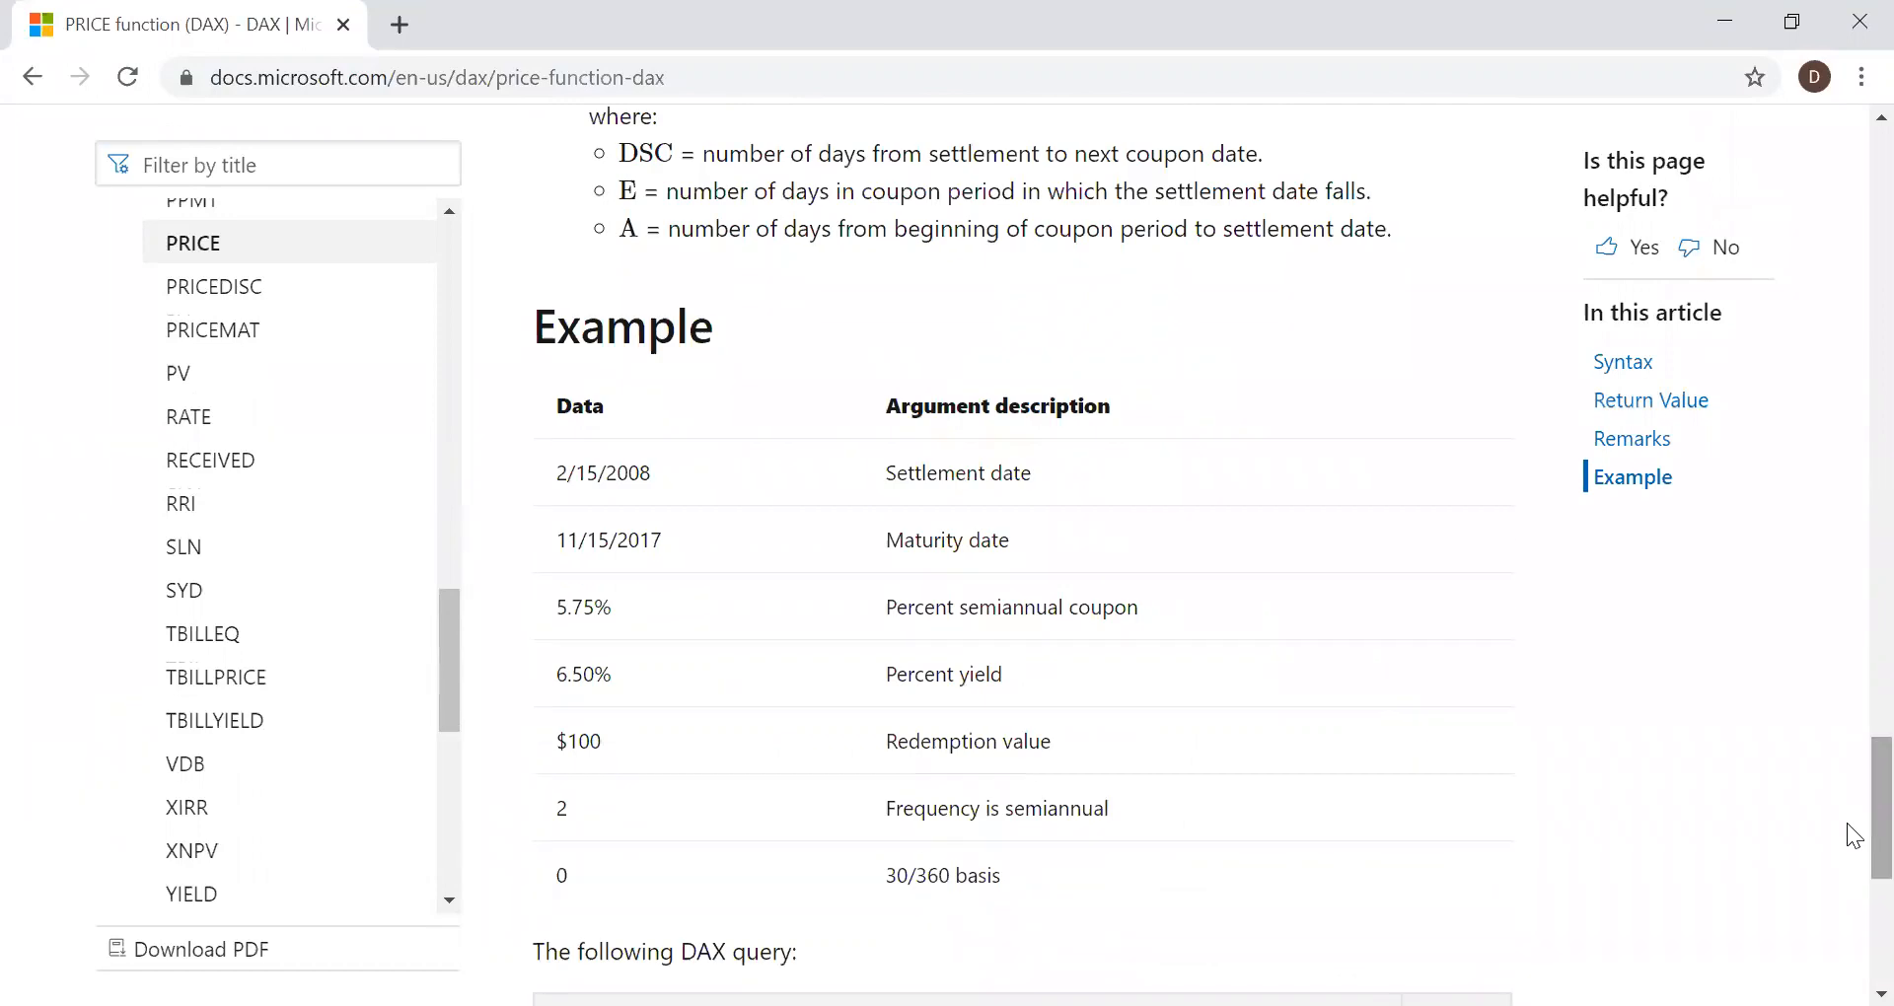
pyautogui.scroll(-1, 1854, 839)
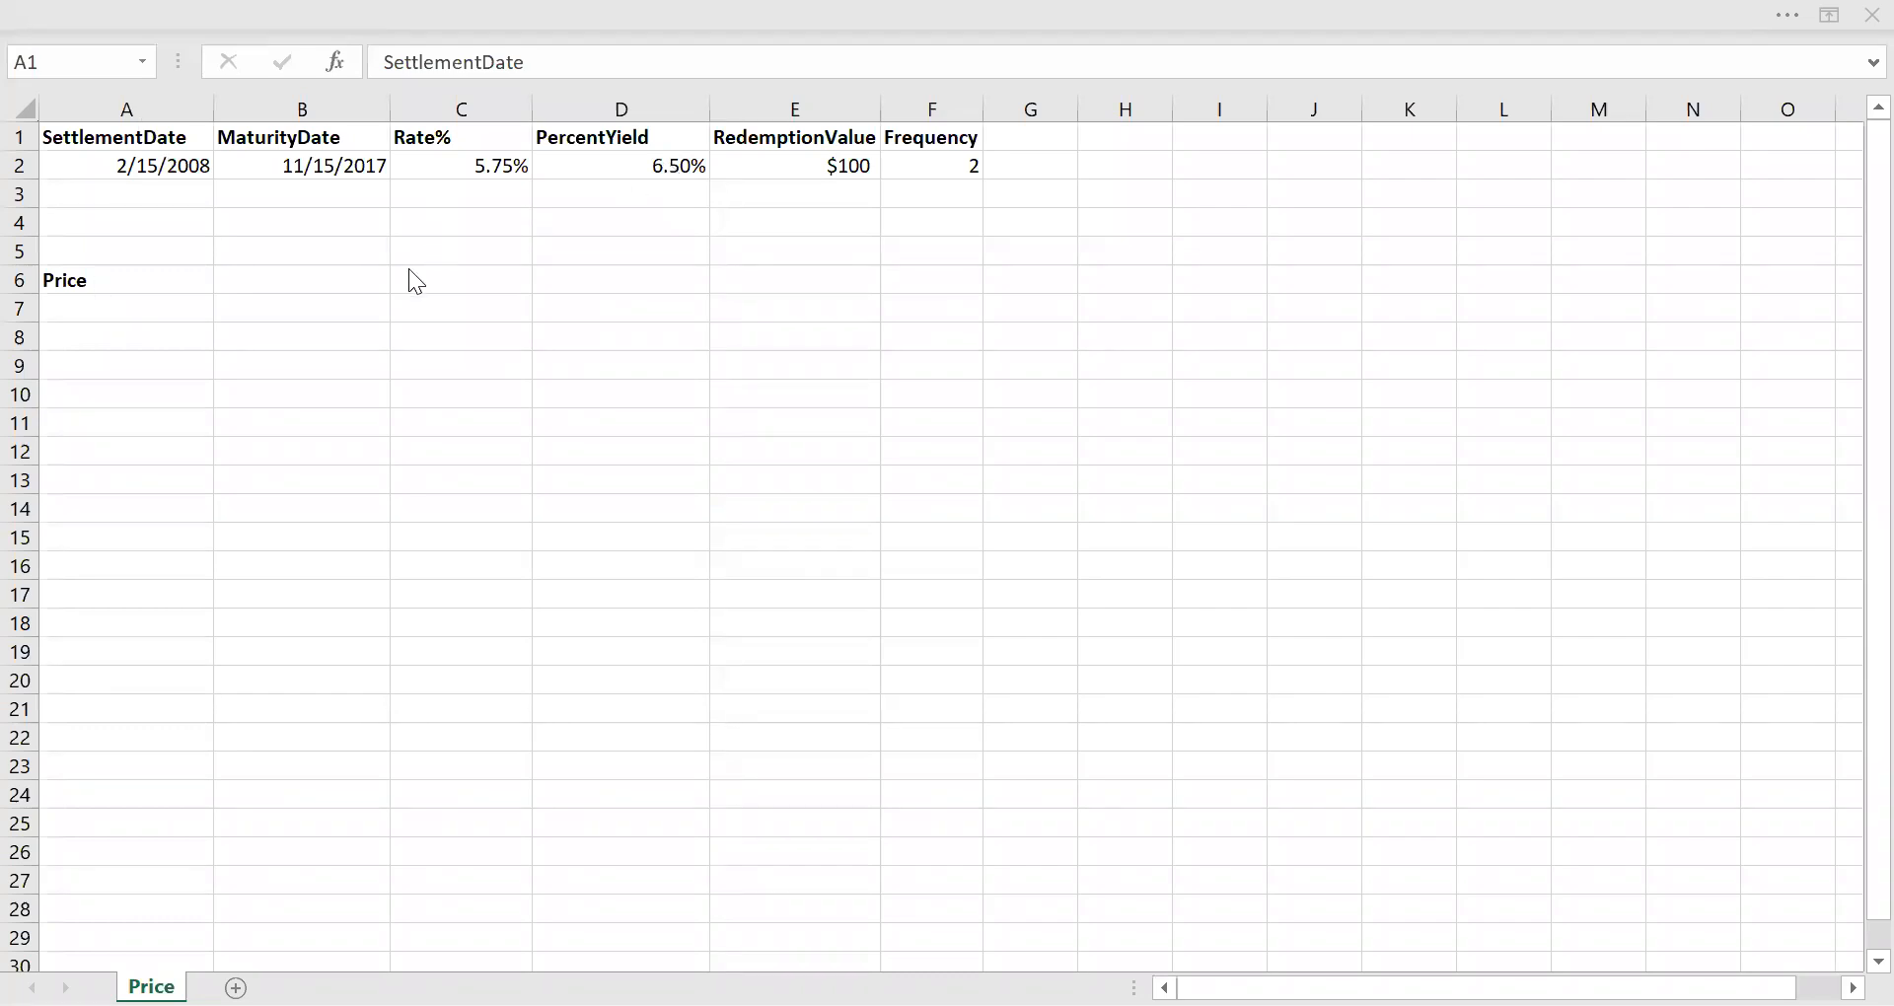
# Step: Calculate the bond price in cell B6 of the Excel Price sheet with the formula =PRICE(A2,B2,C2,D2,E2,2,0)
pyautogui.doubleClick(284, 284)
pyautogui.write('=')
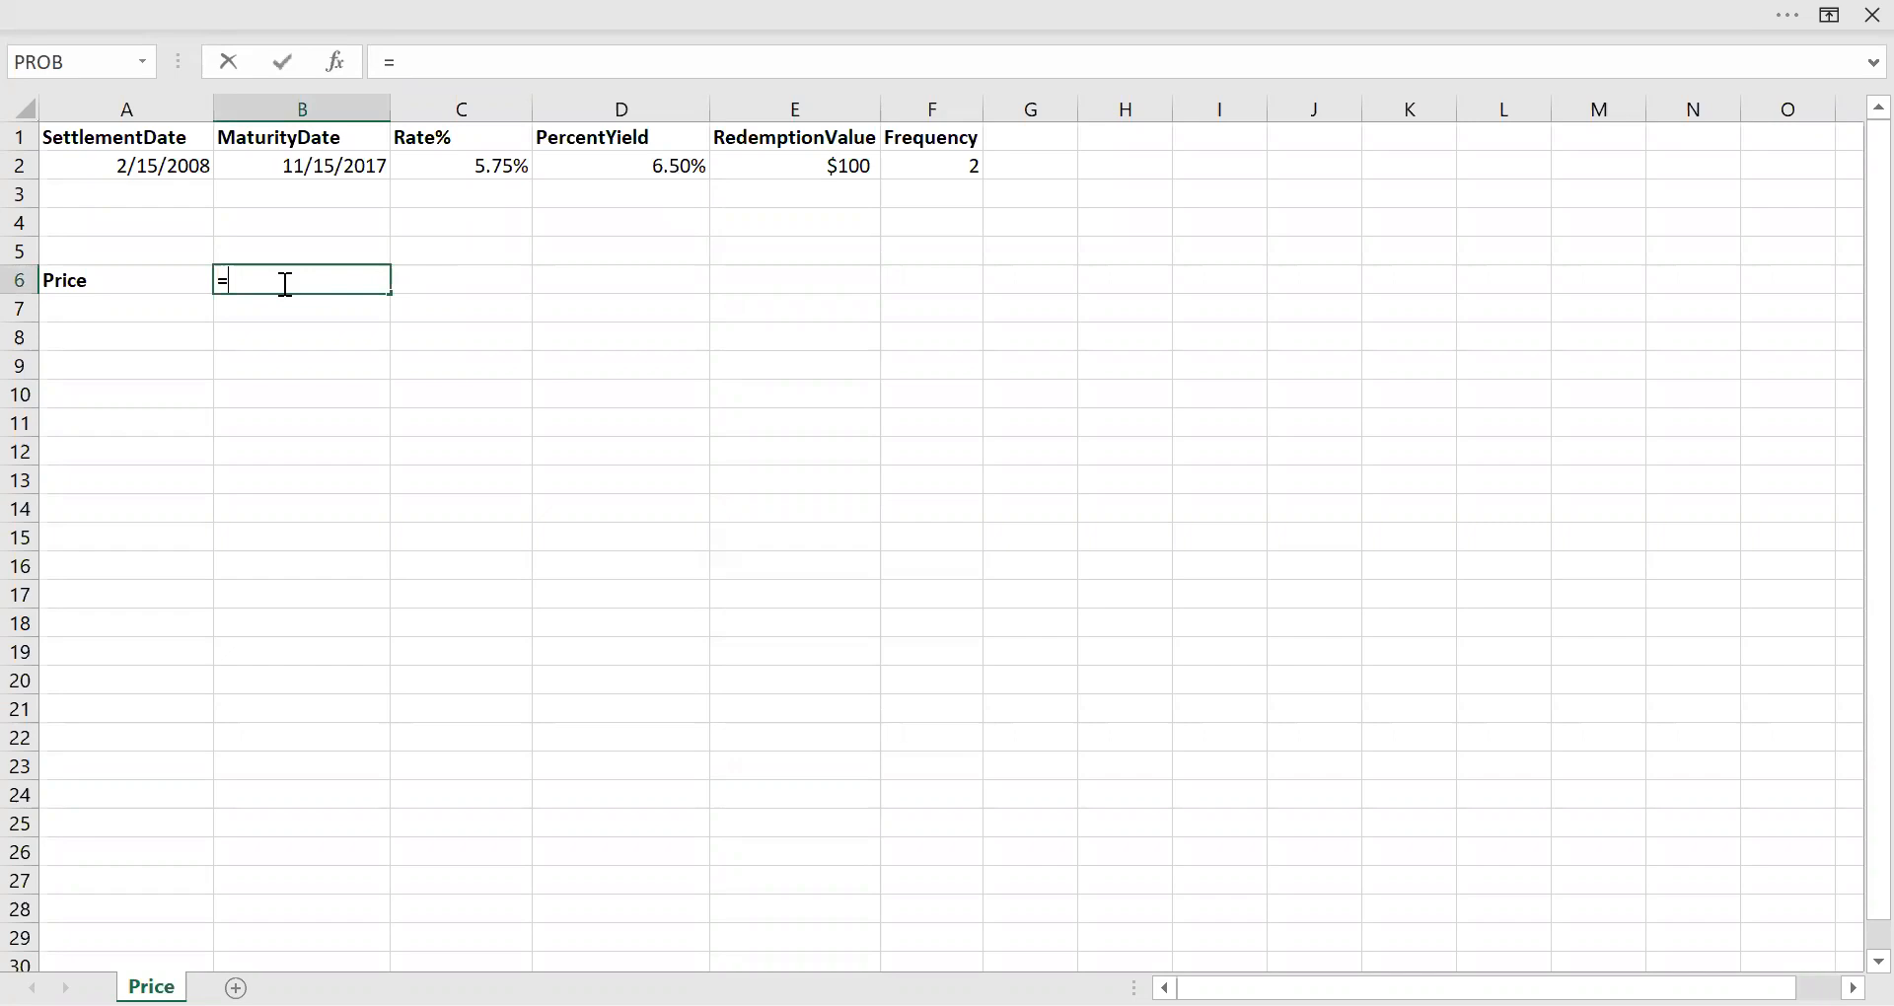
pyautogui.write('PRICE(')
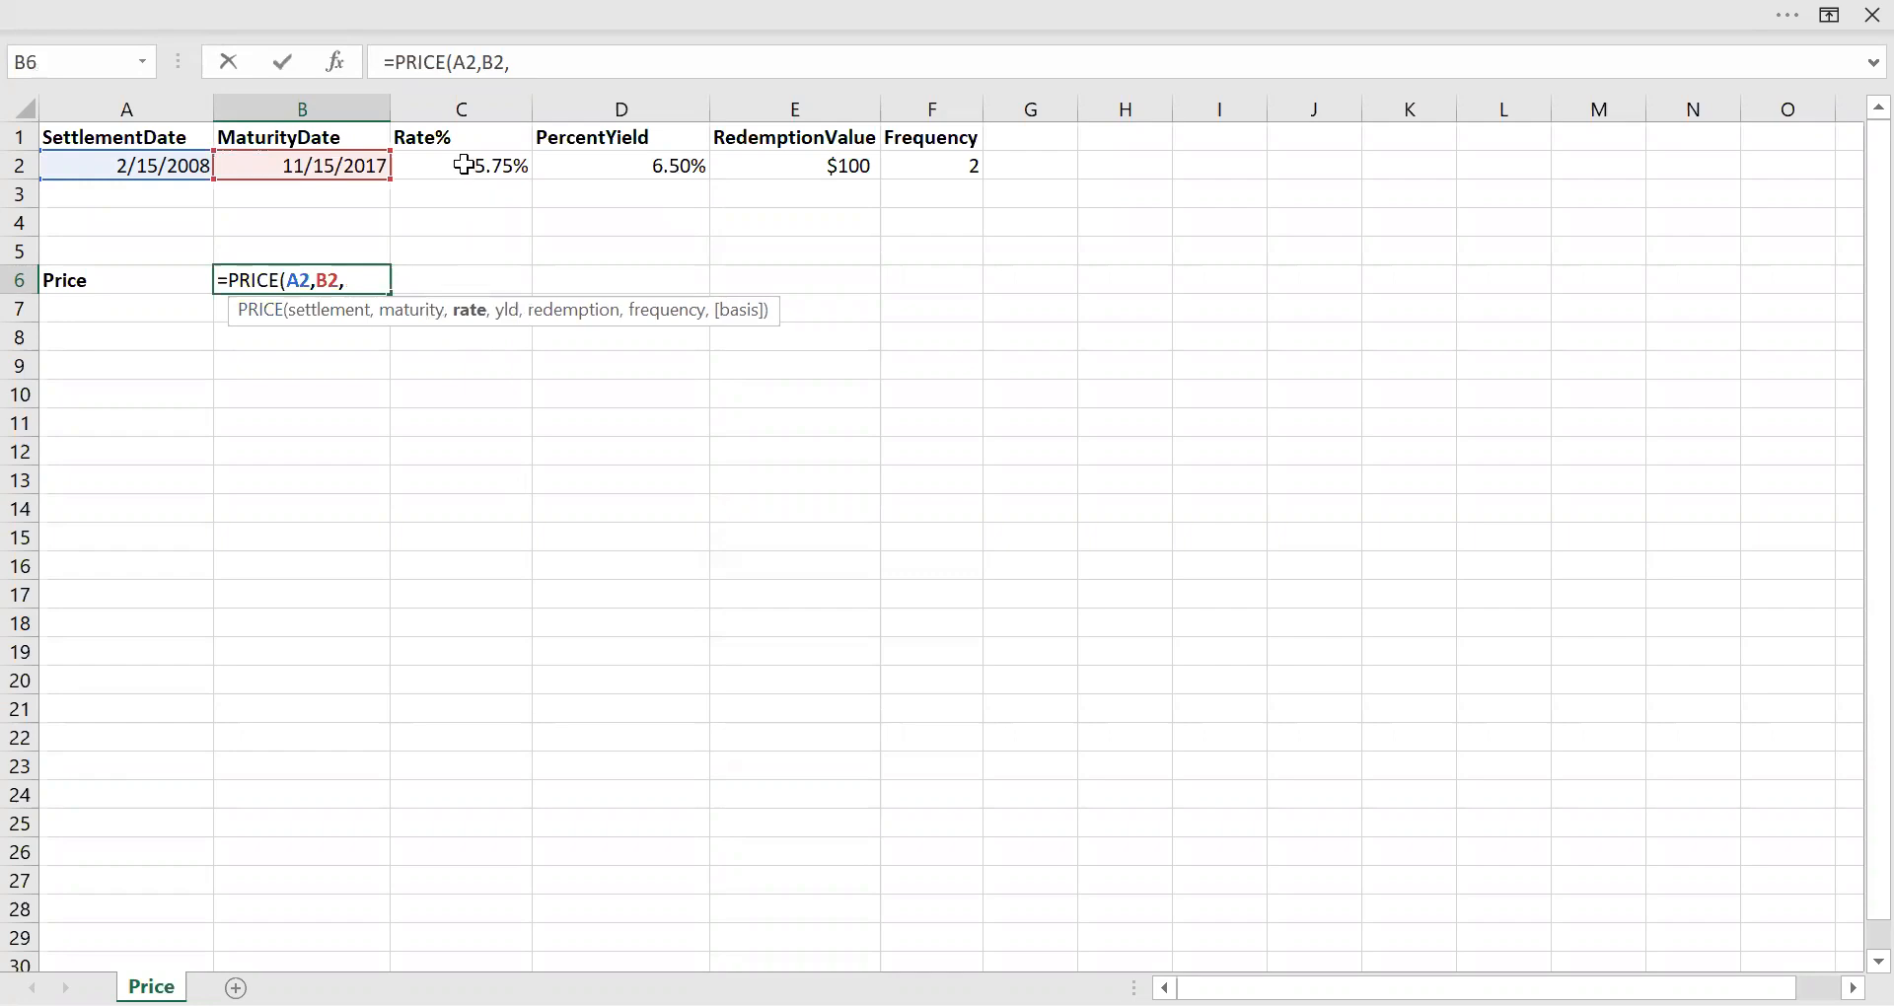
pyautogui.hotkey('ctrl', 'Up')
pyautogui.press('Right')
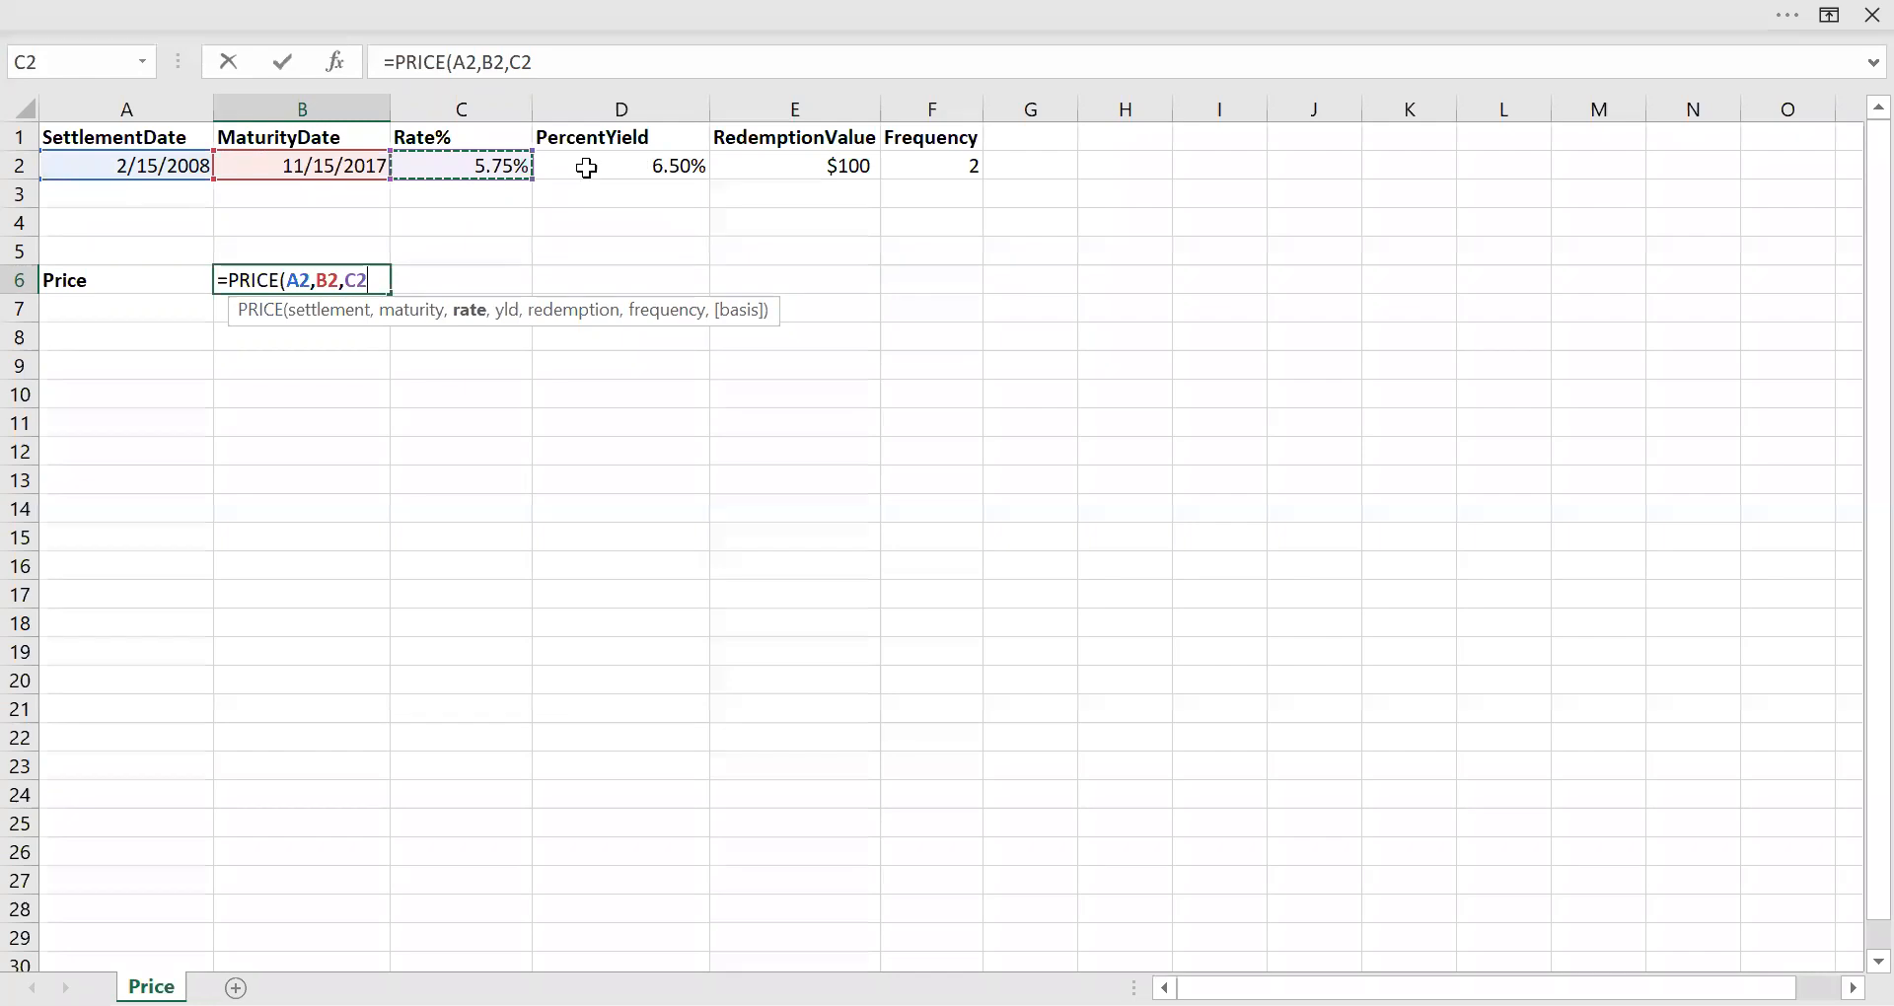
pyautogui.write(',')
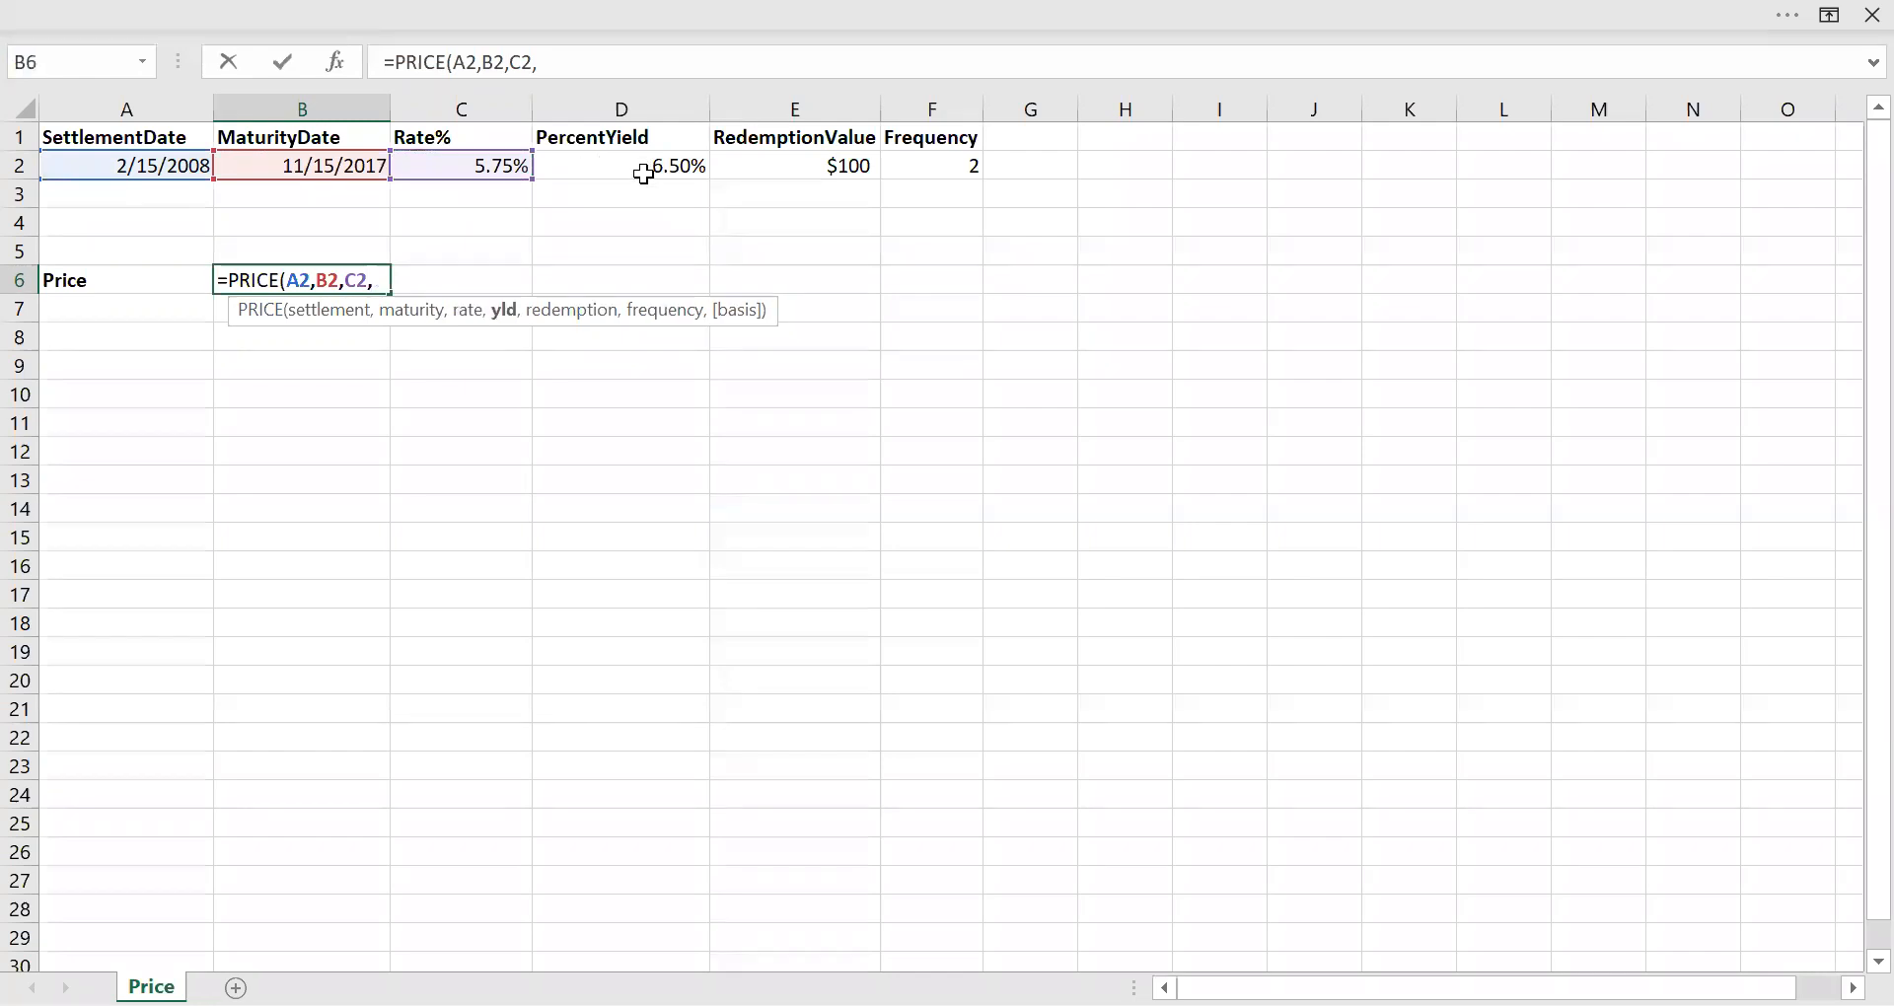
pyautogui.click(620, 168)
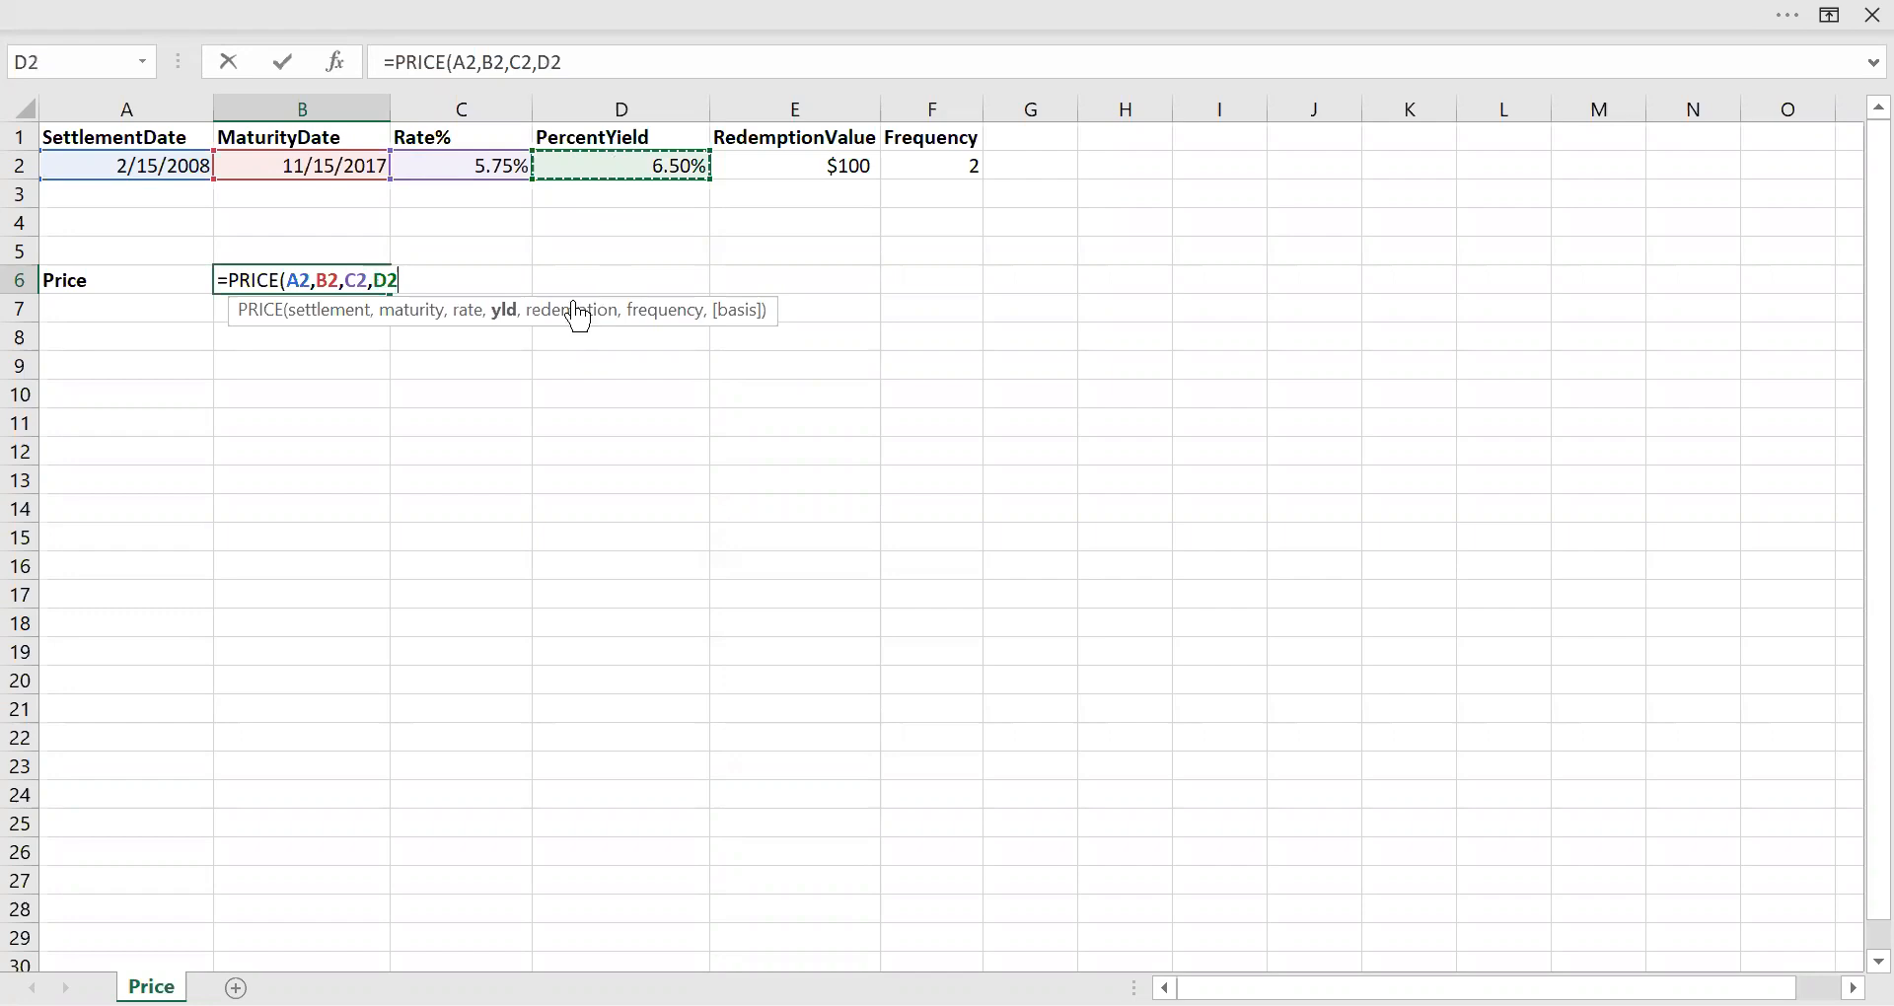
pyautogui.write(',')
pyautogui.click(824, 162)
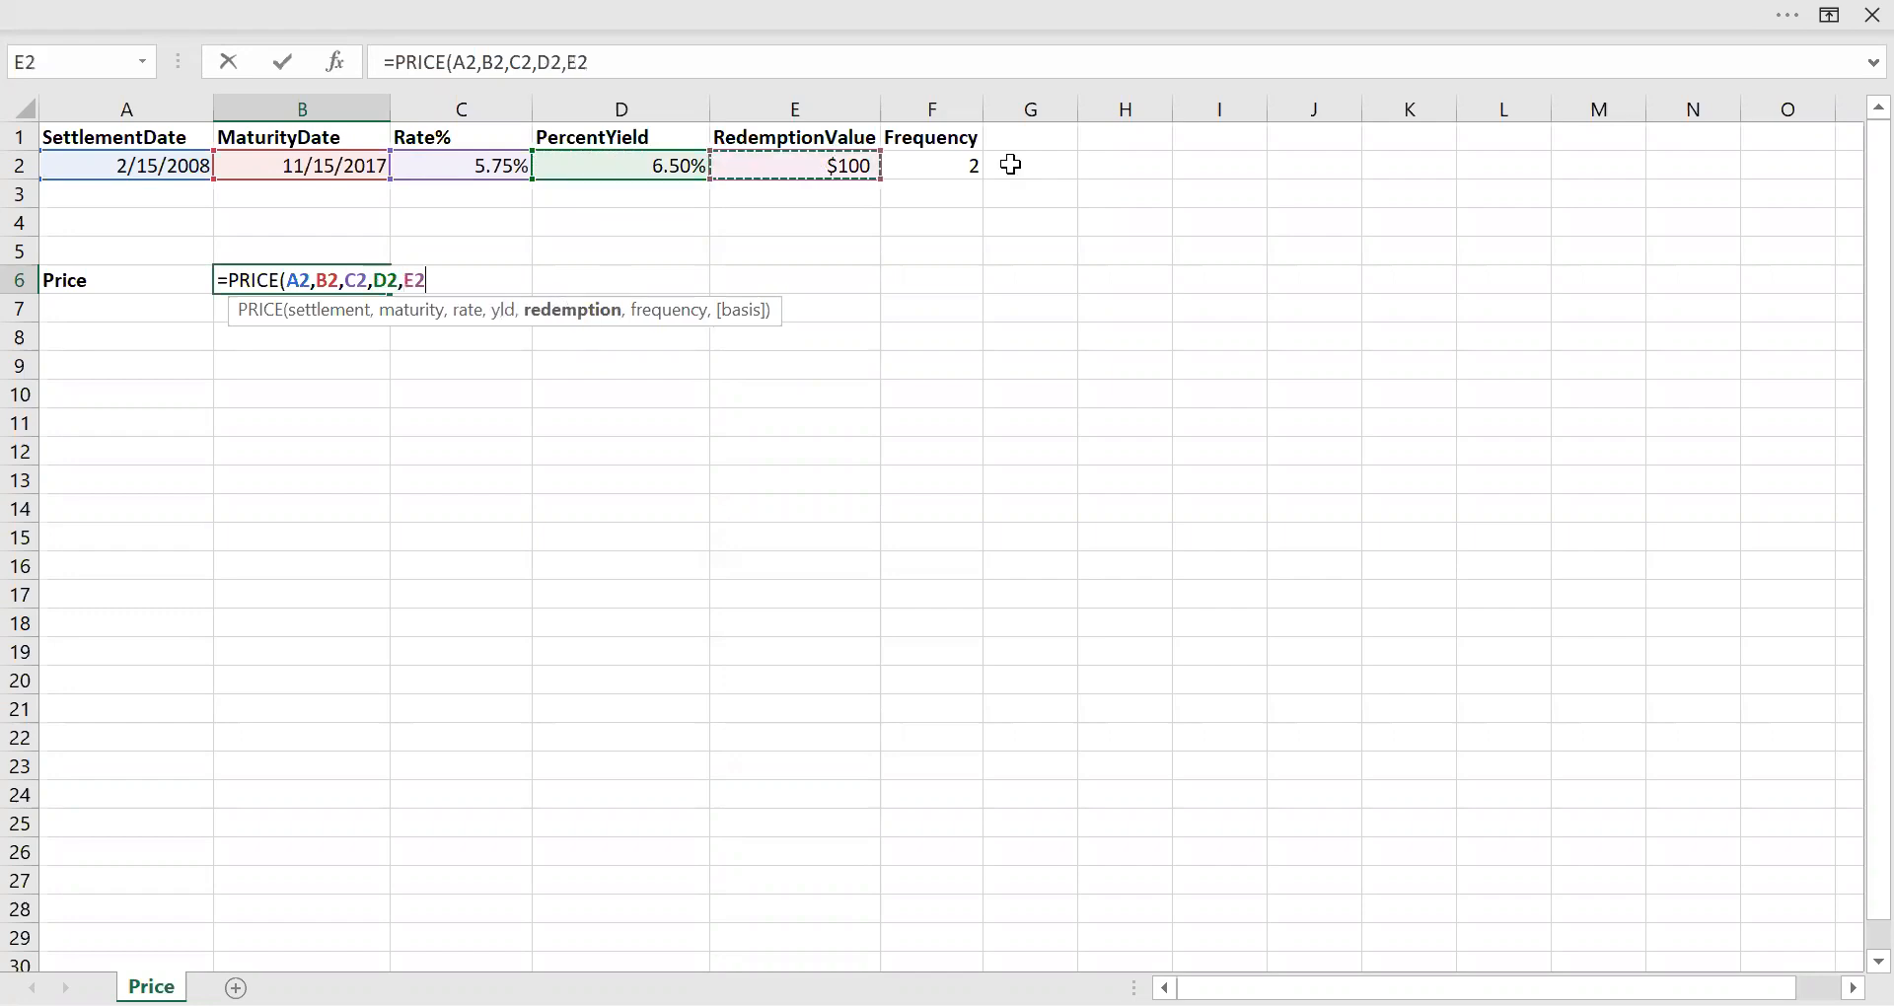
pyautogui.write(',')
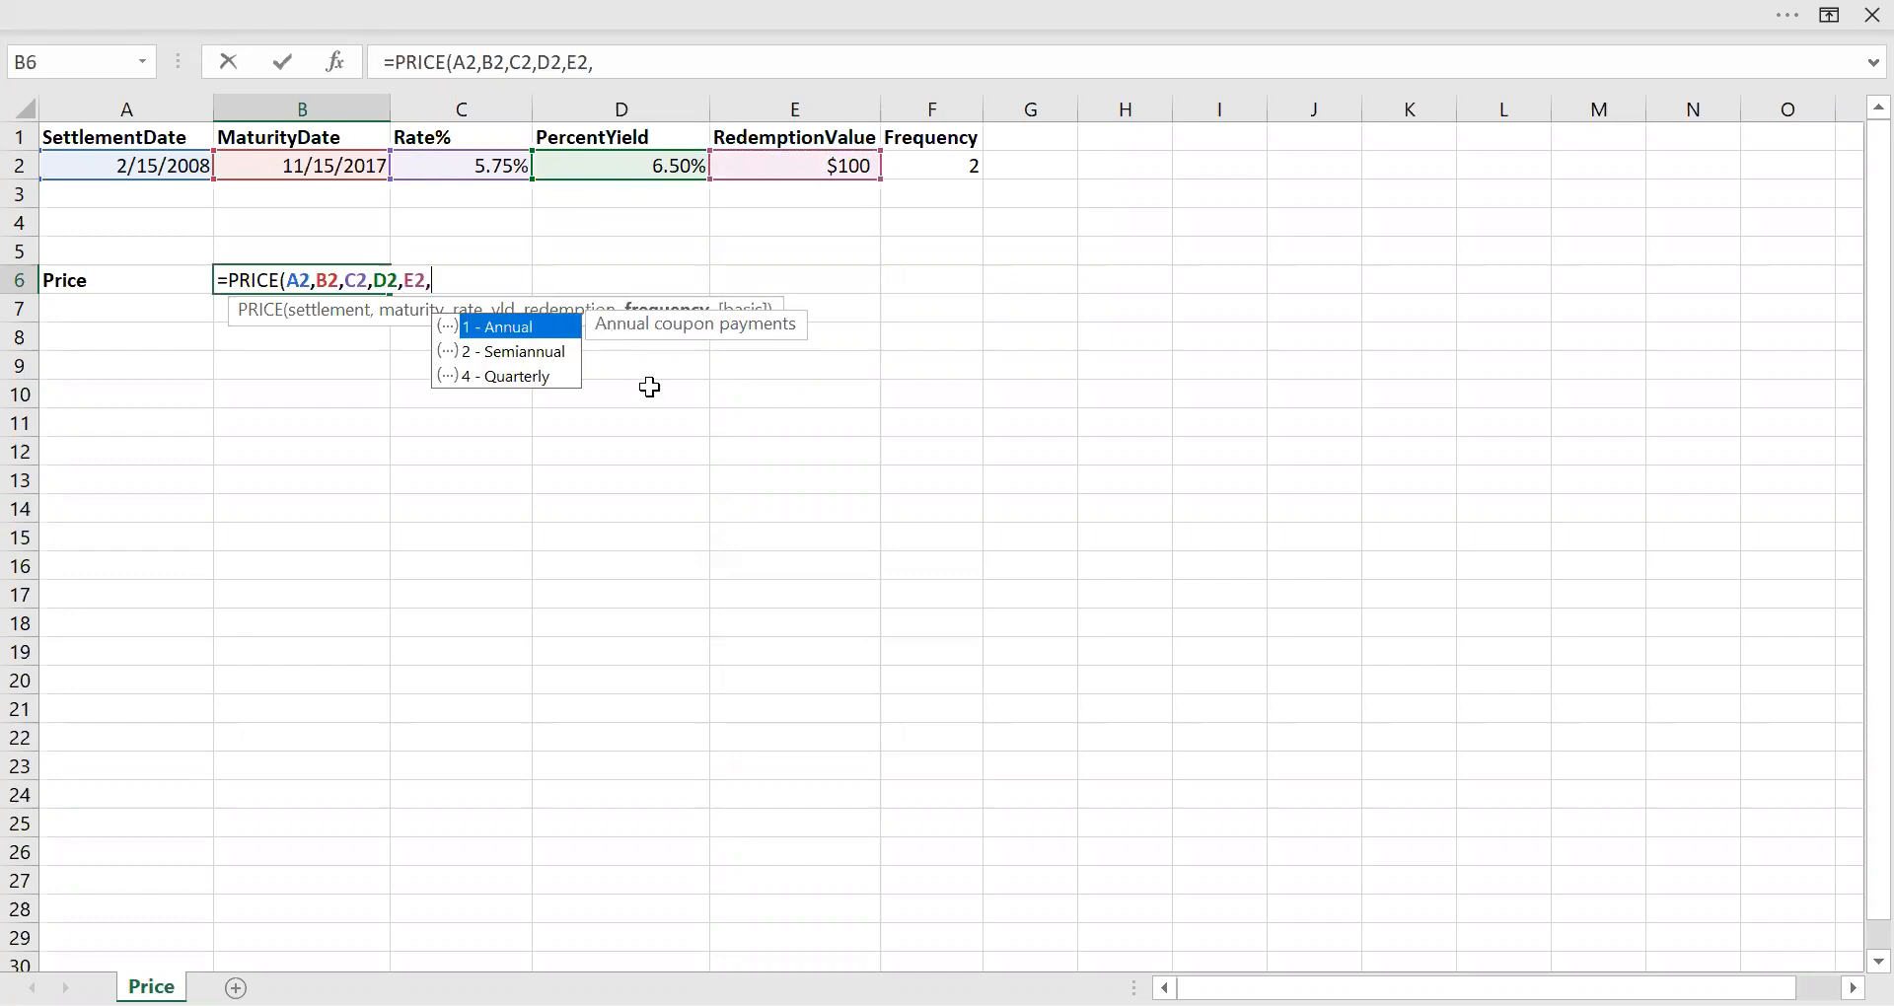
pyautogui.doubleClick(496, 345)
pyautogui.write(',')
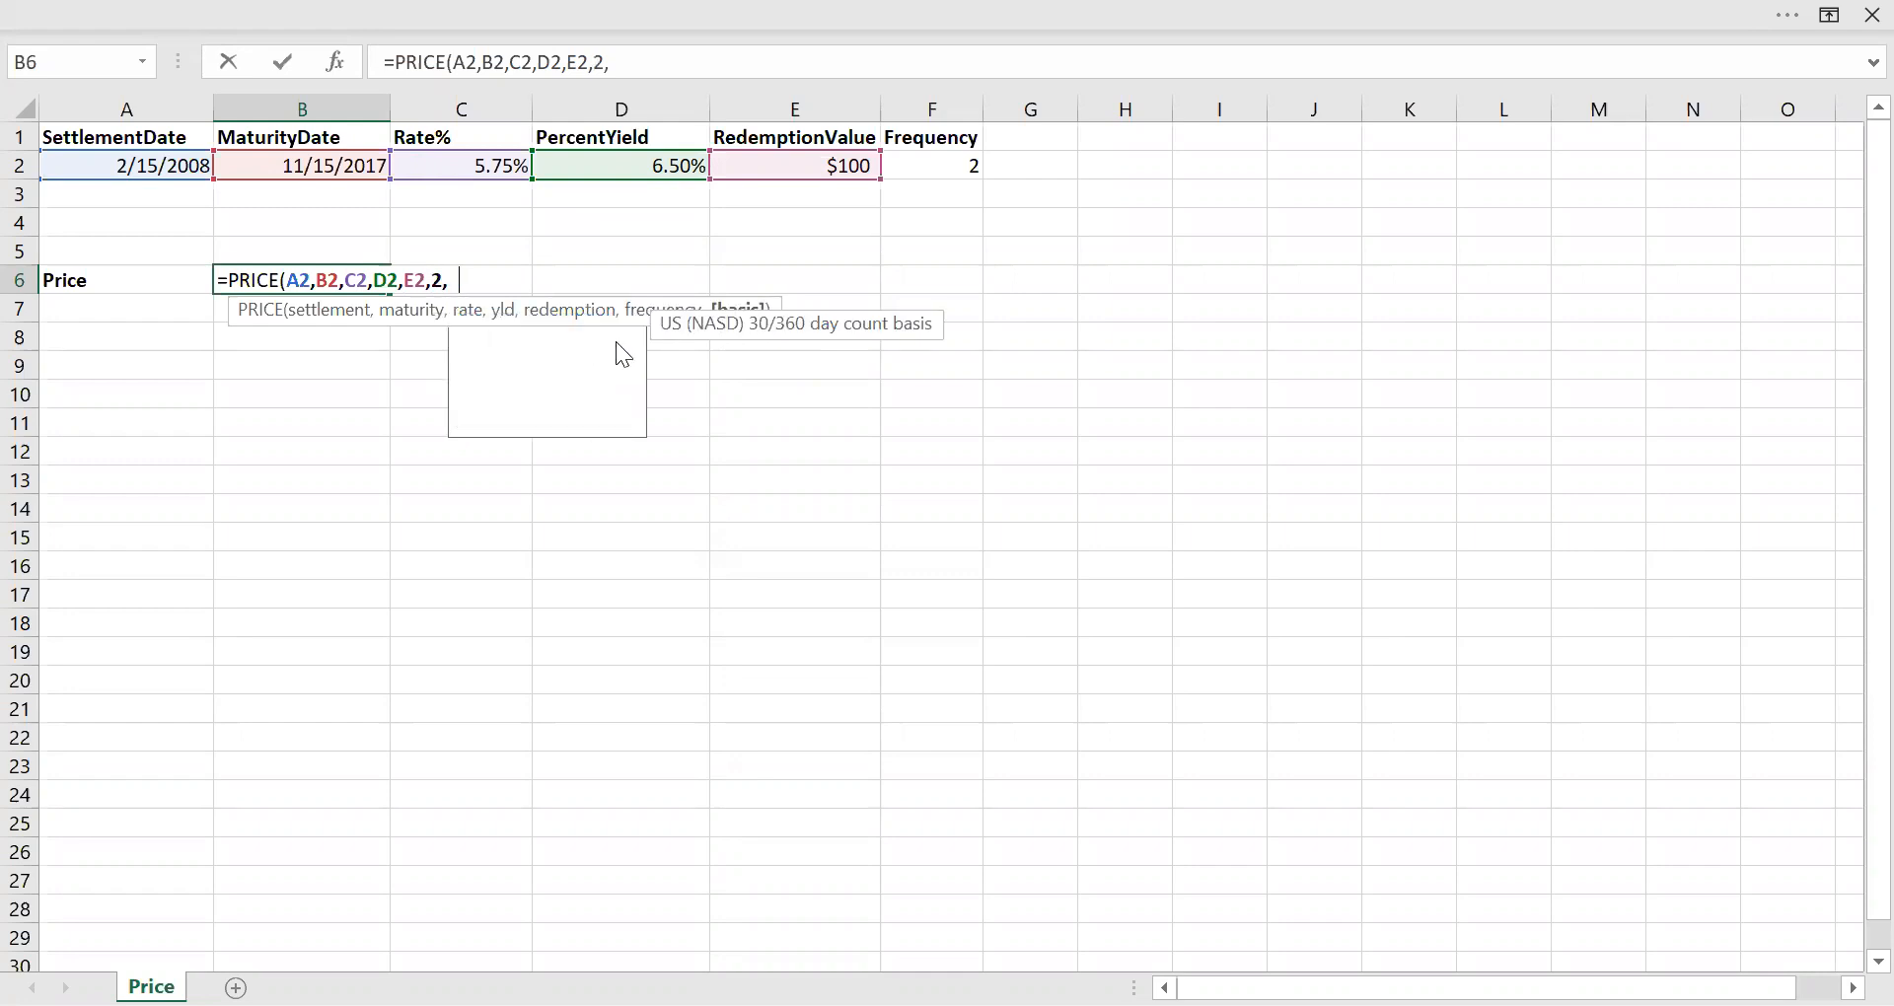
pyautogui.write('0)')
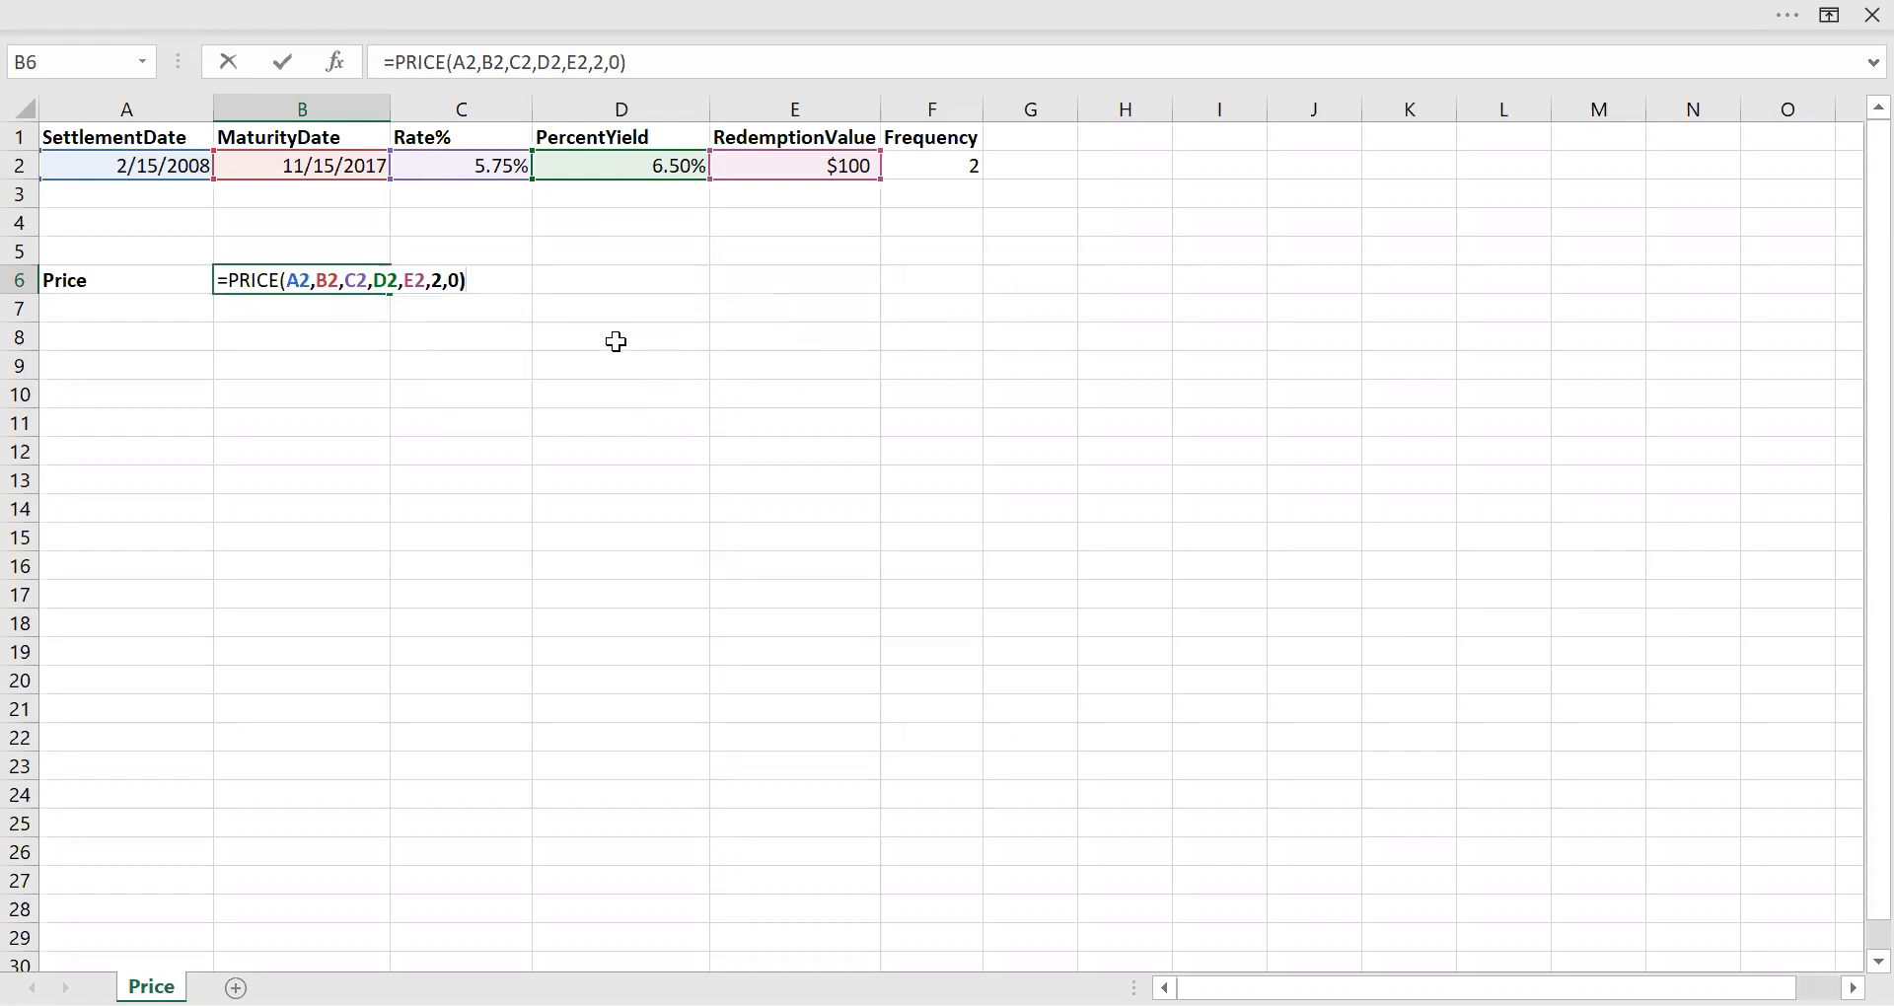
pyautogui.press('Return')
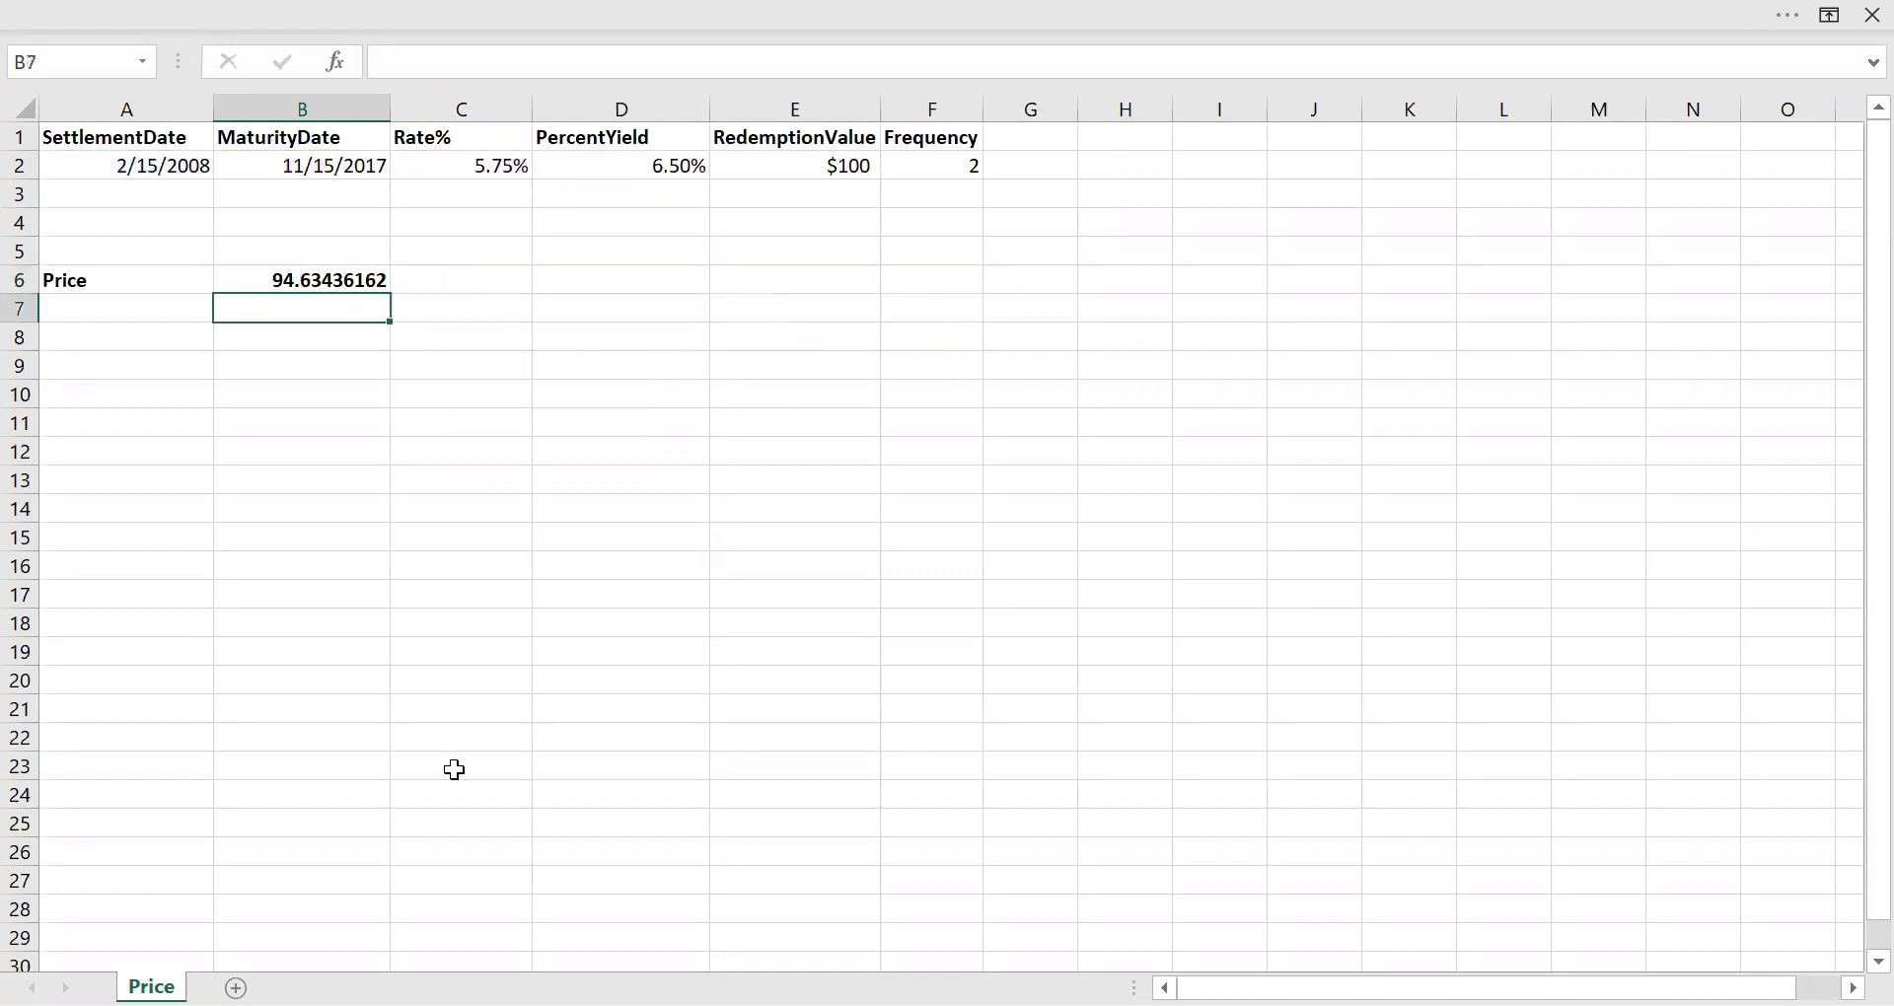
pyautogui.press('Up')
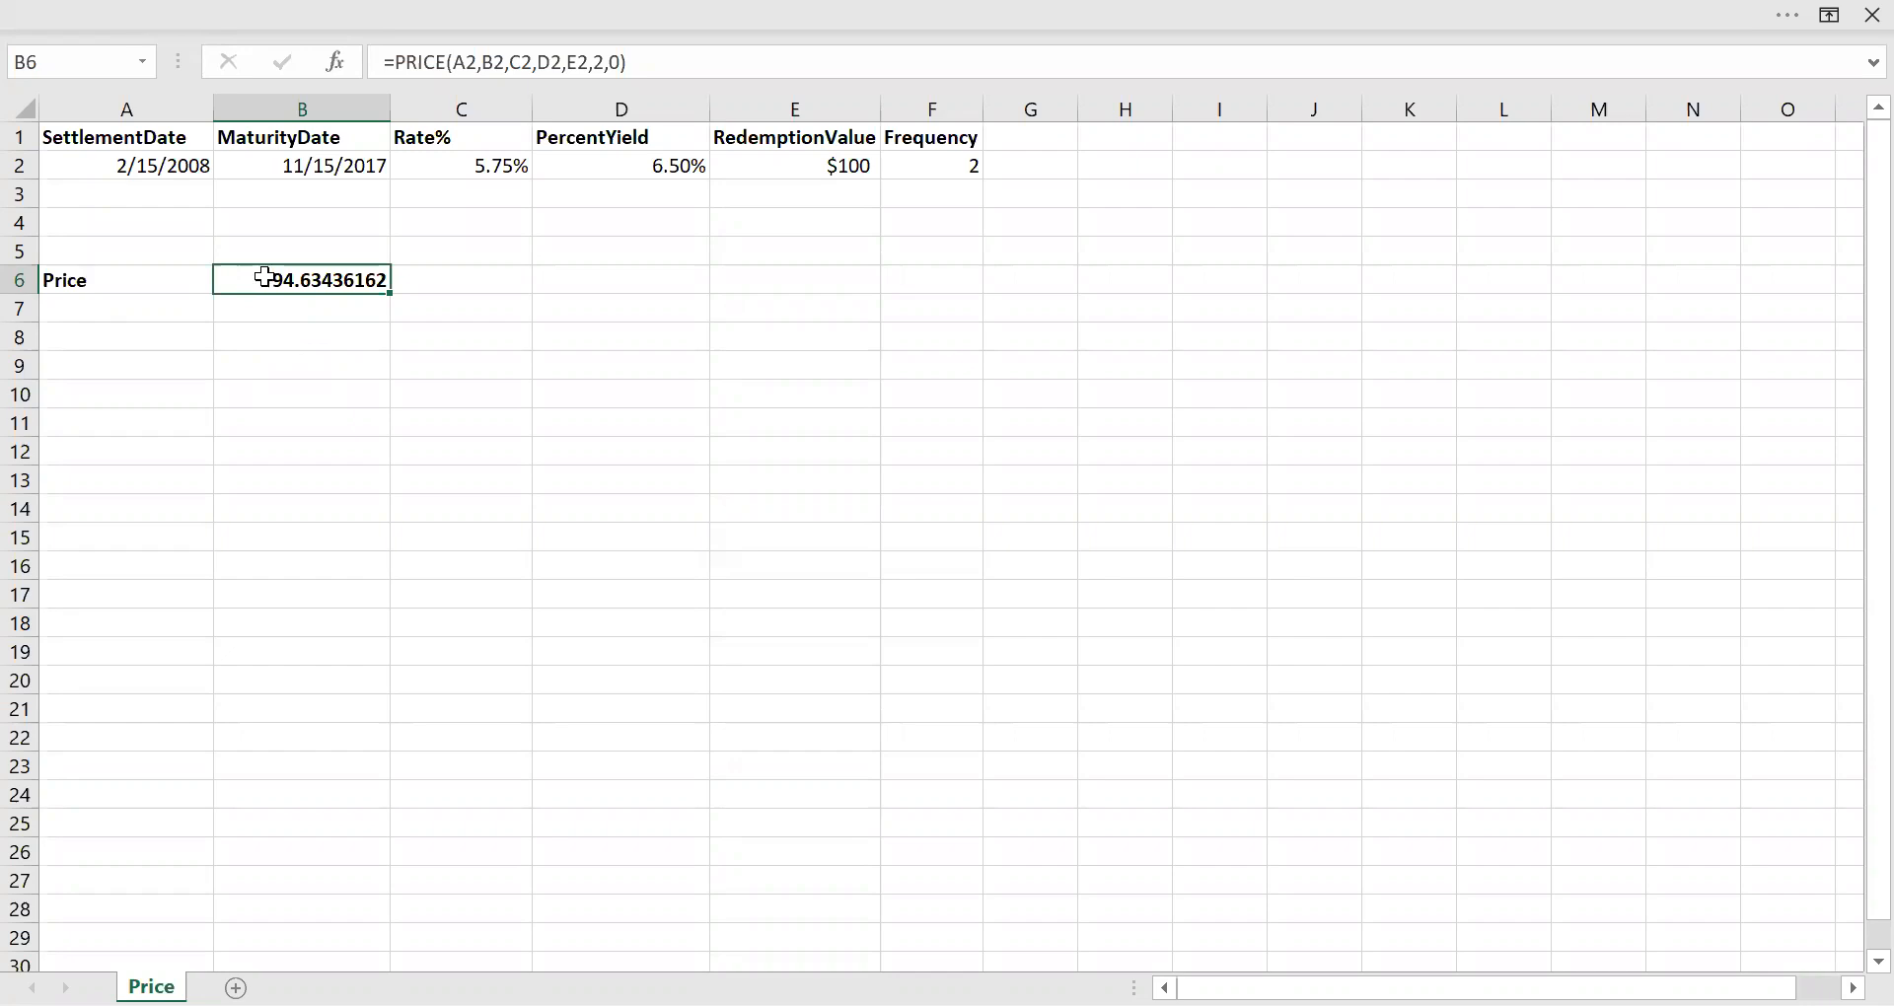
pyautogui.click(468, 170)
pyautogui.click(805, 159)
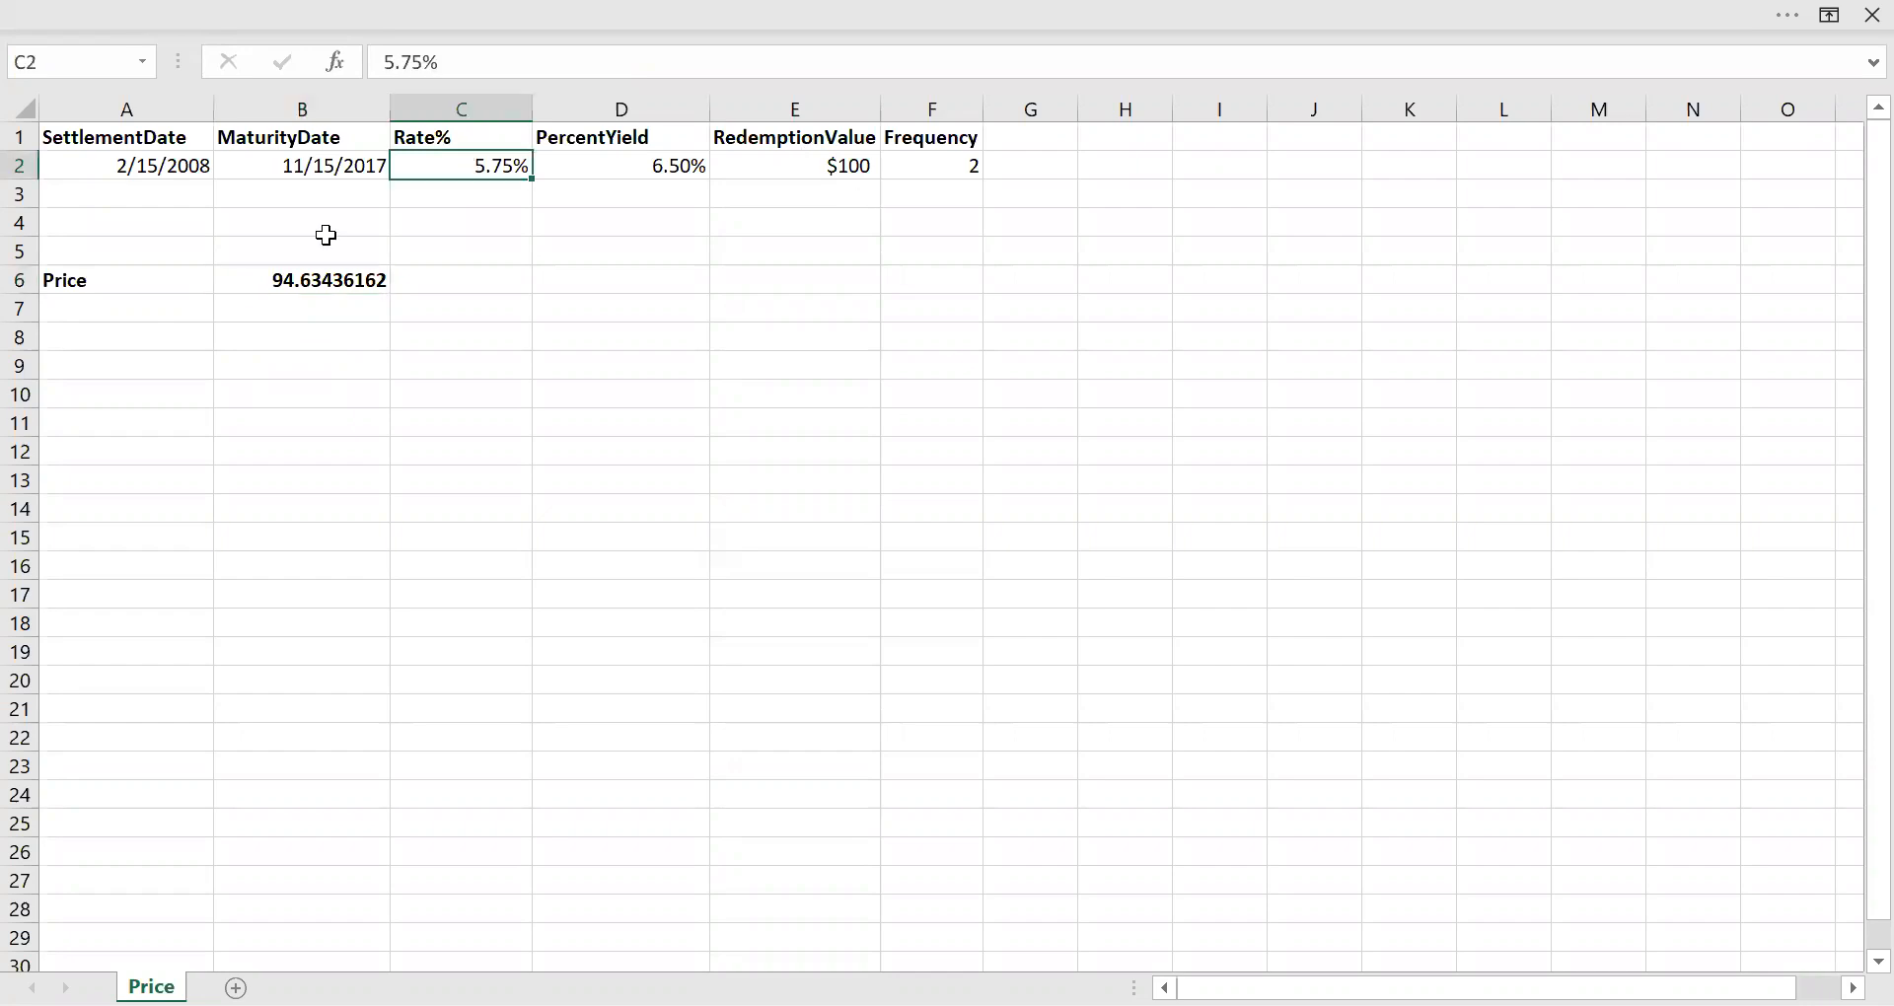
pyautogui.click(280, 283)
pyautogui.click(632, 160)
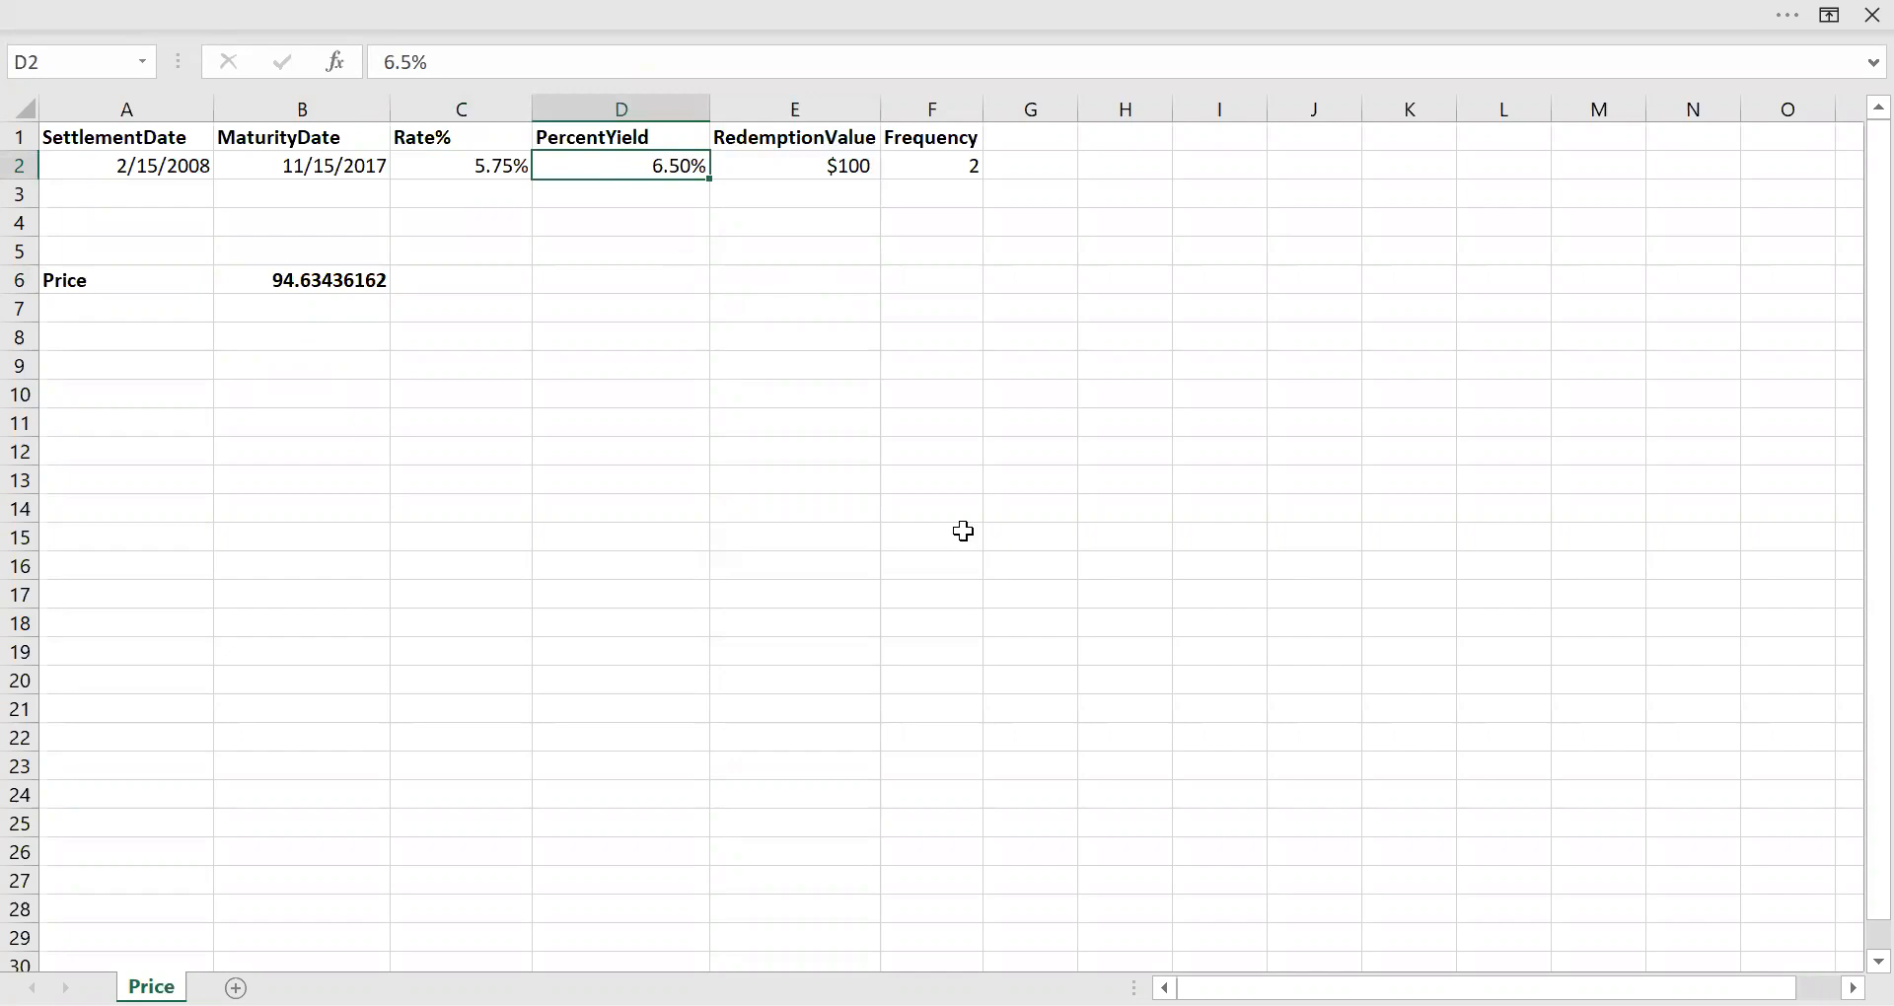
# Step: Calculate the bond yield in cell E6 with the formula =YIELD(A2,B2,C2,B6,E2,2,0)
pyautogui.write('=')
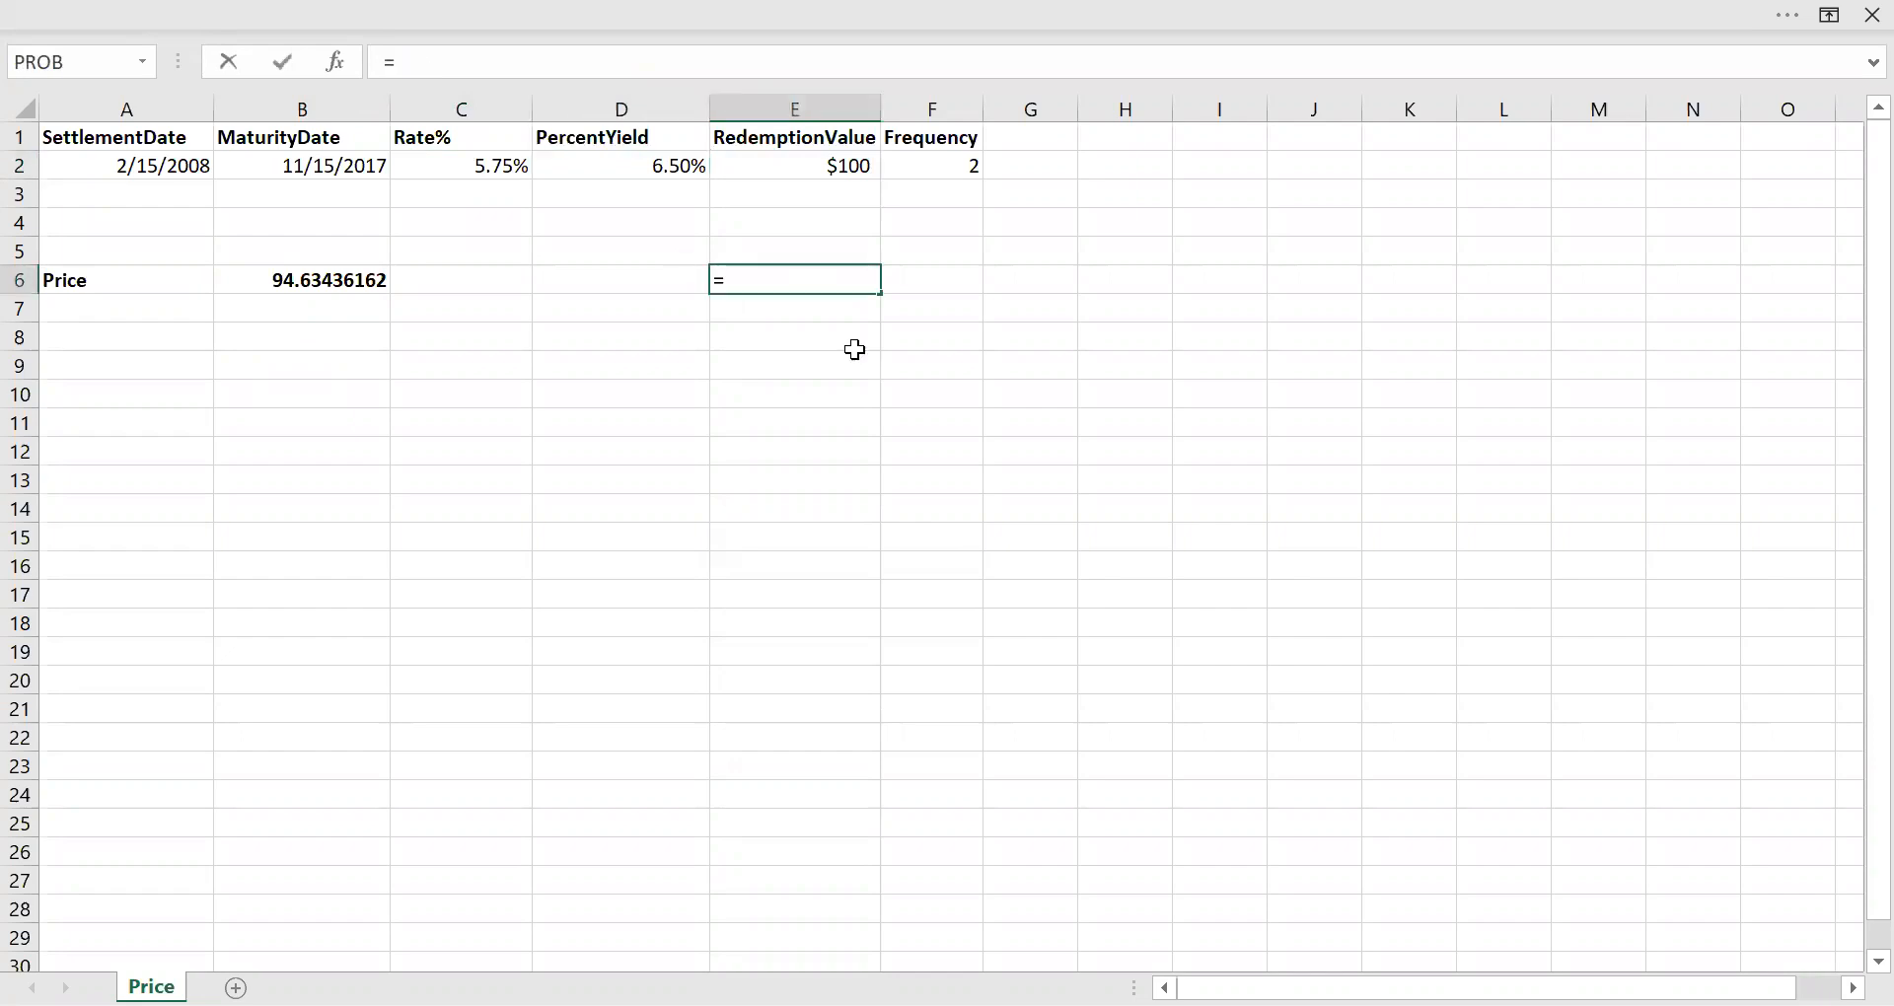
pyautogui.write('YIELD(')
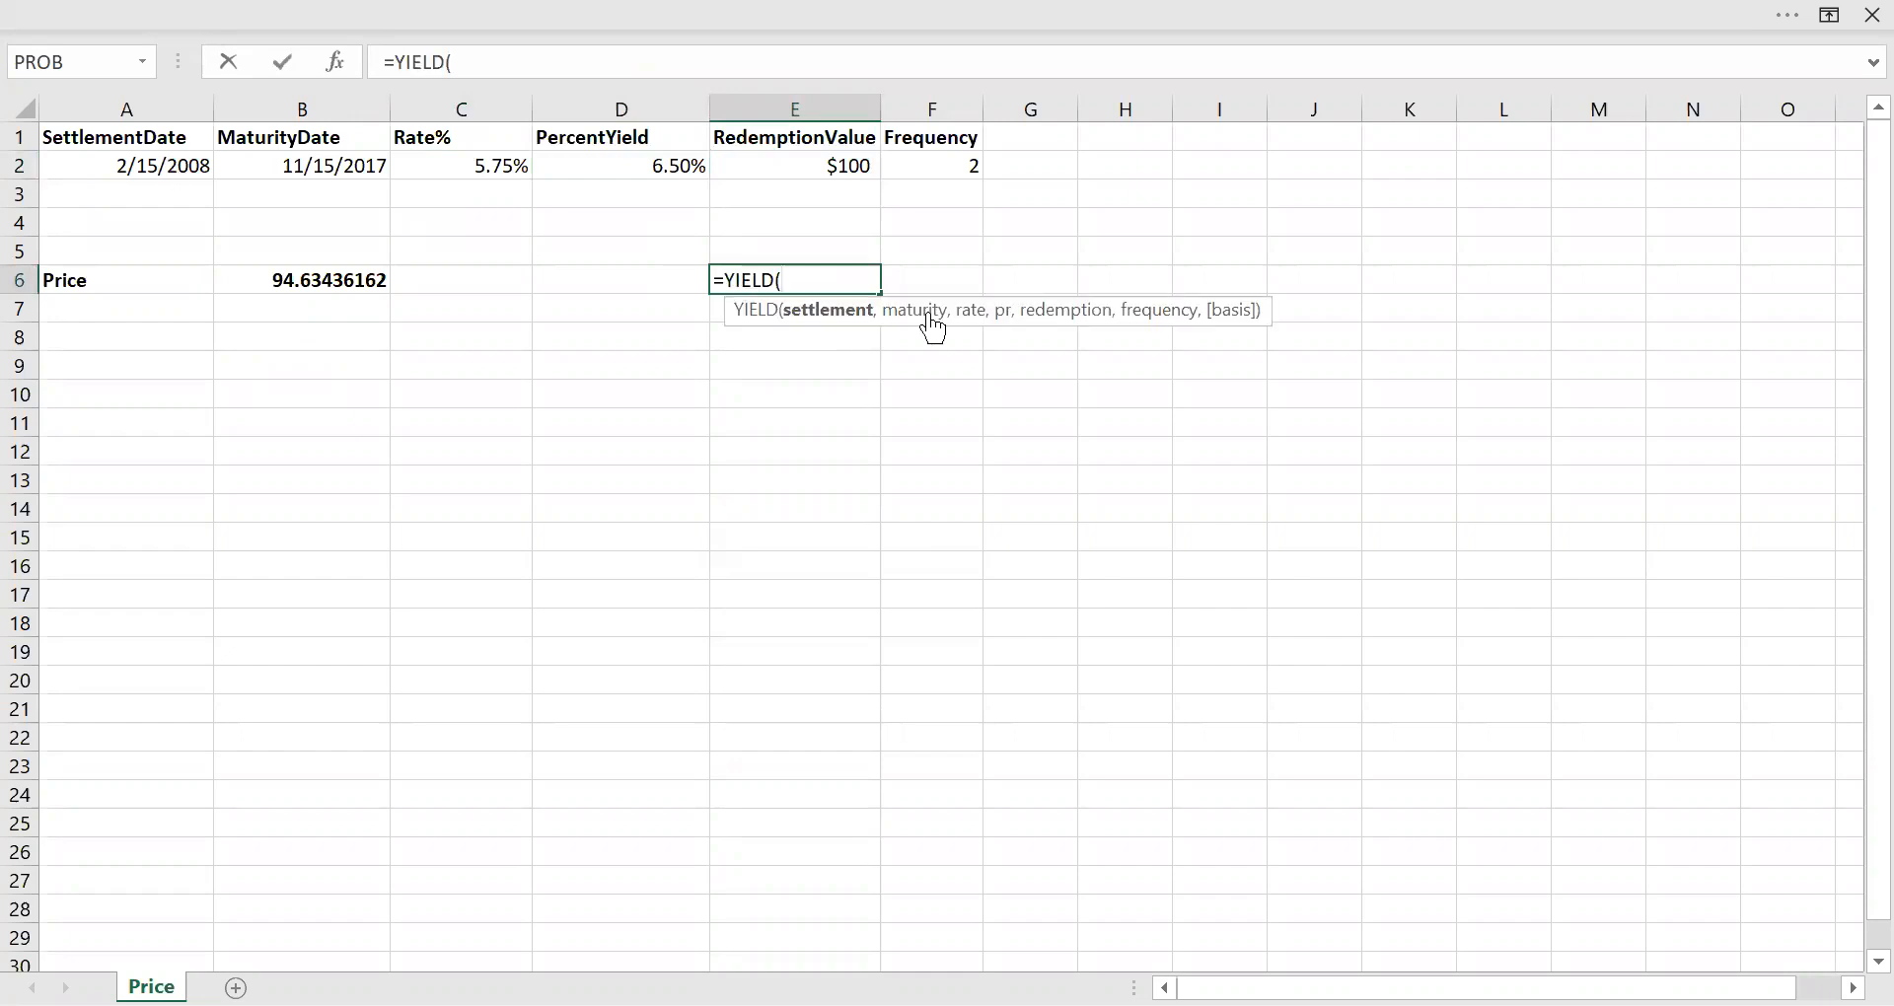
pyautogui.write('A2,')
pyautogui.click(314, 166)
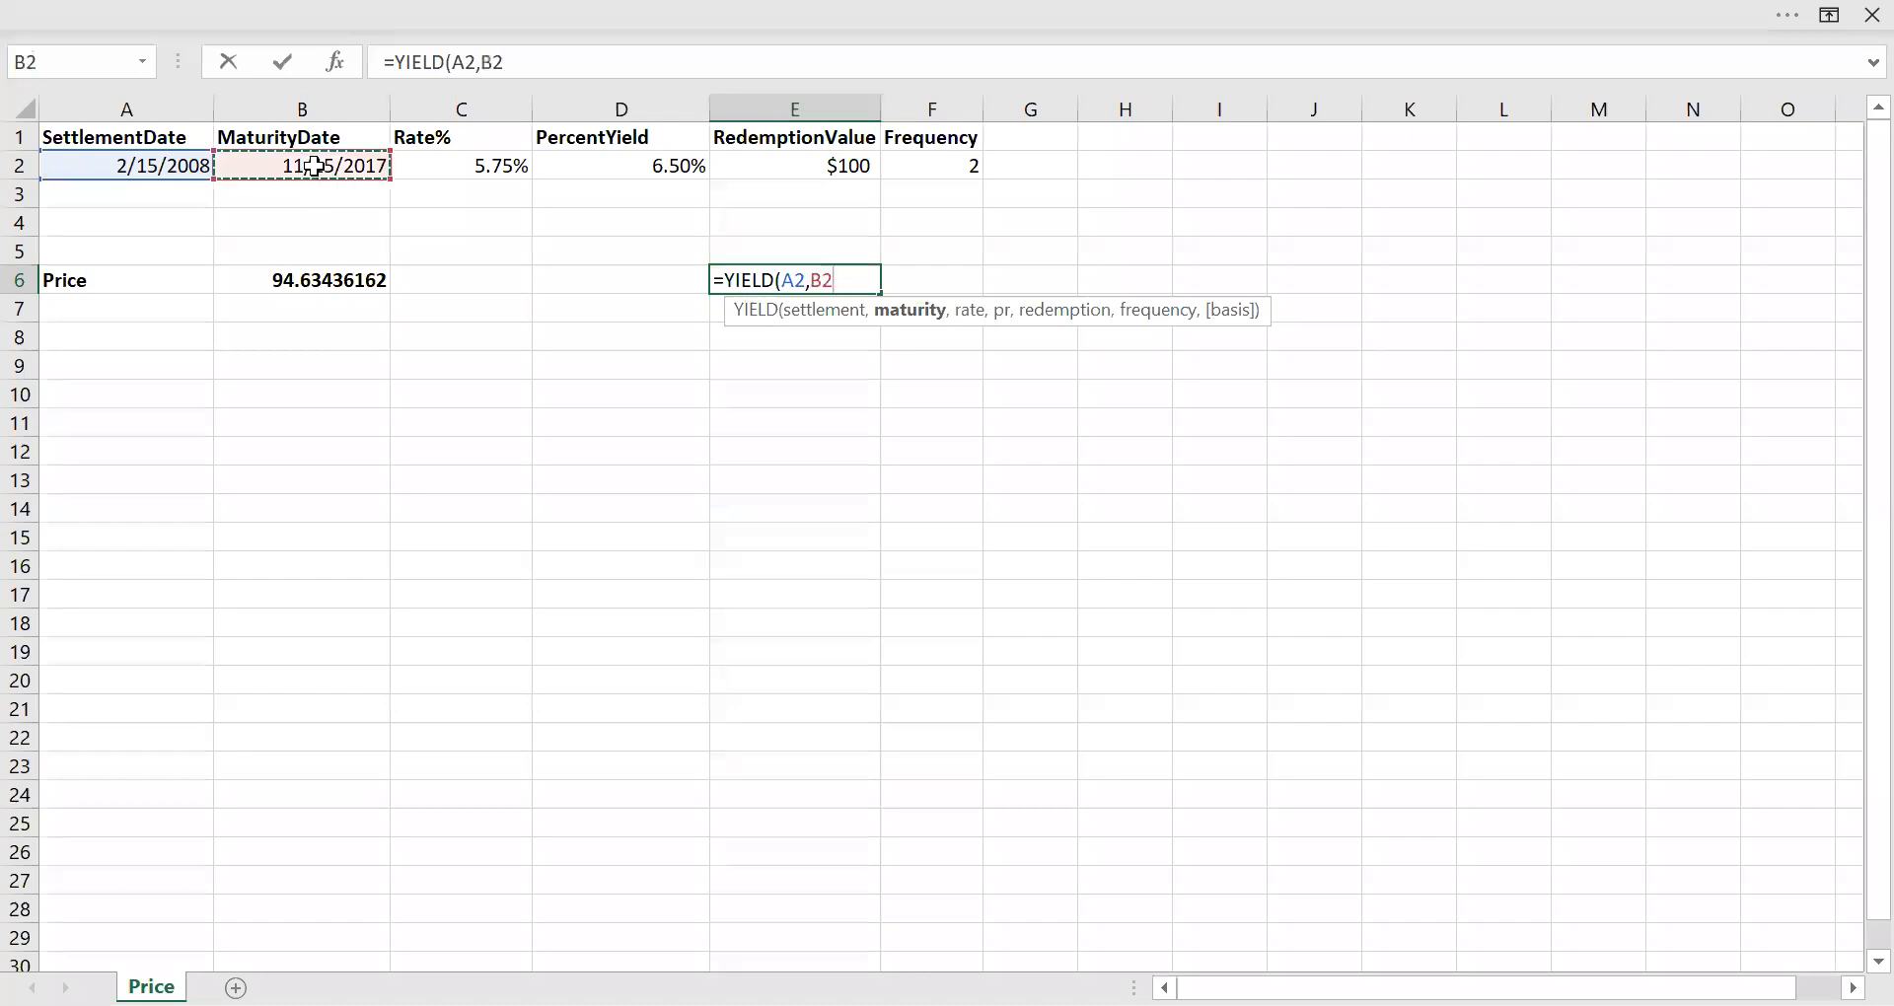
pyautogui.write(',')
pyautogui.click(462, 169)
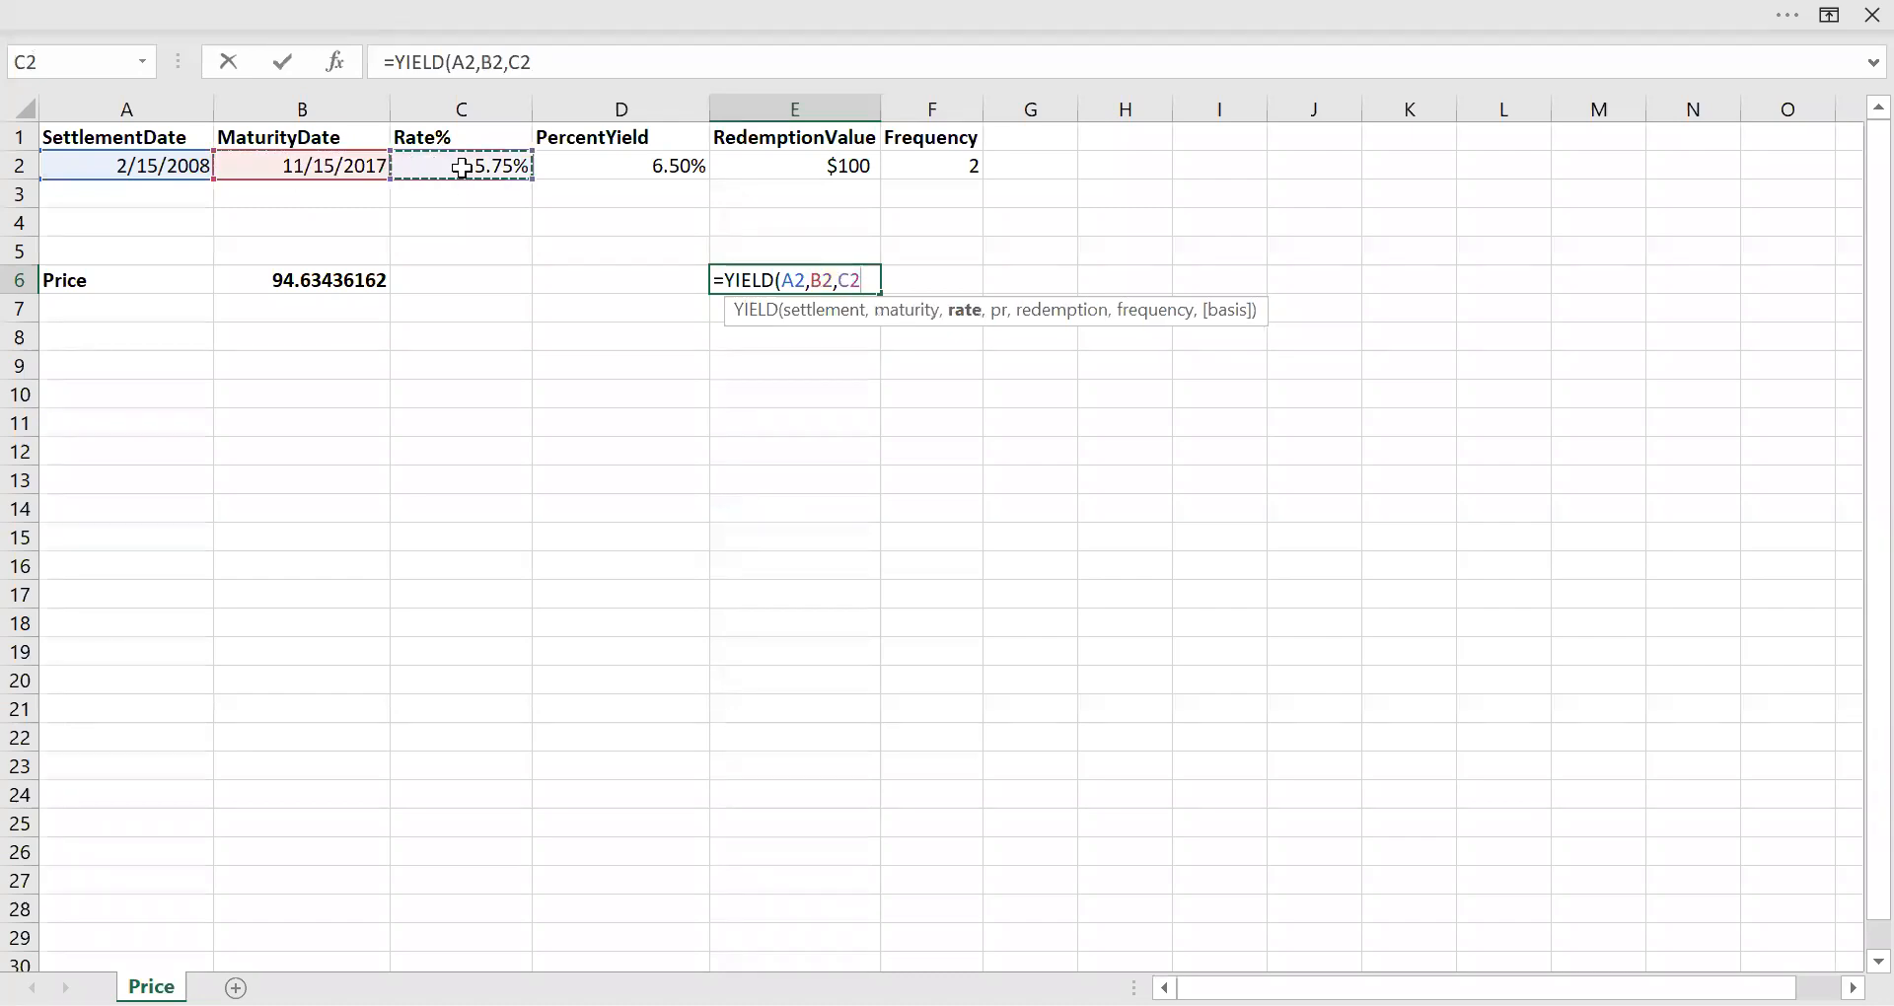
pyautogui.write(',')
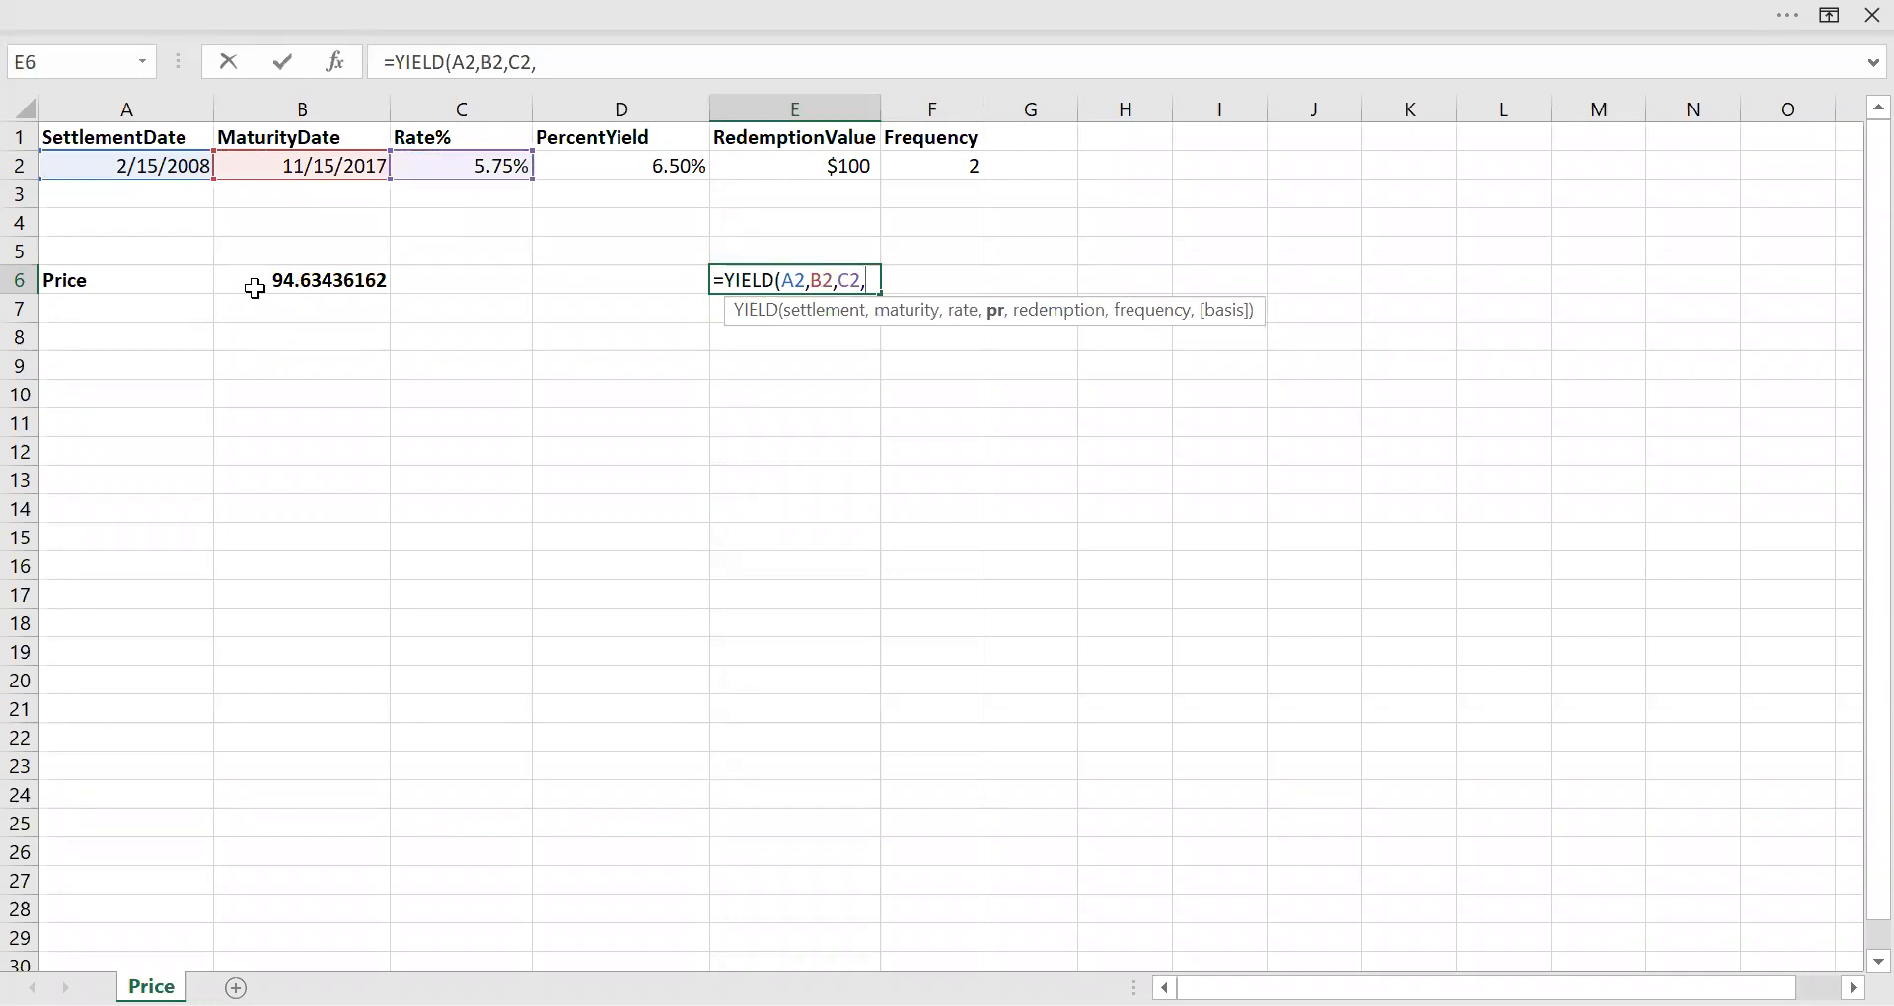
pyautogui.click(256, 288)
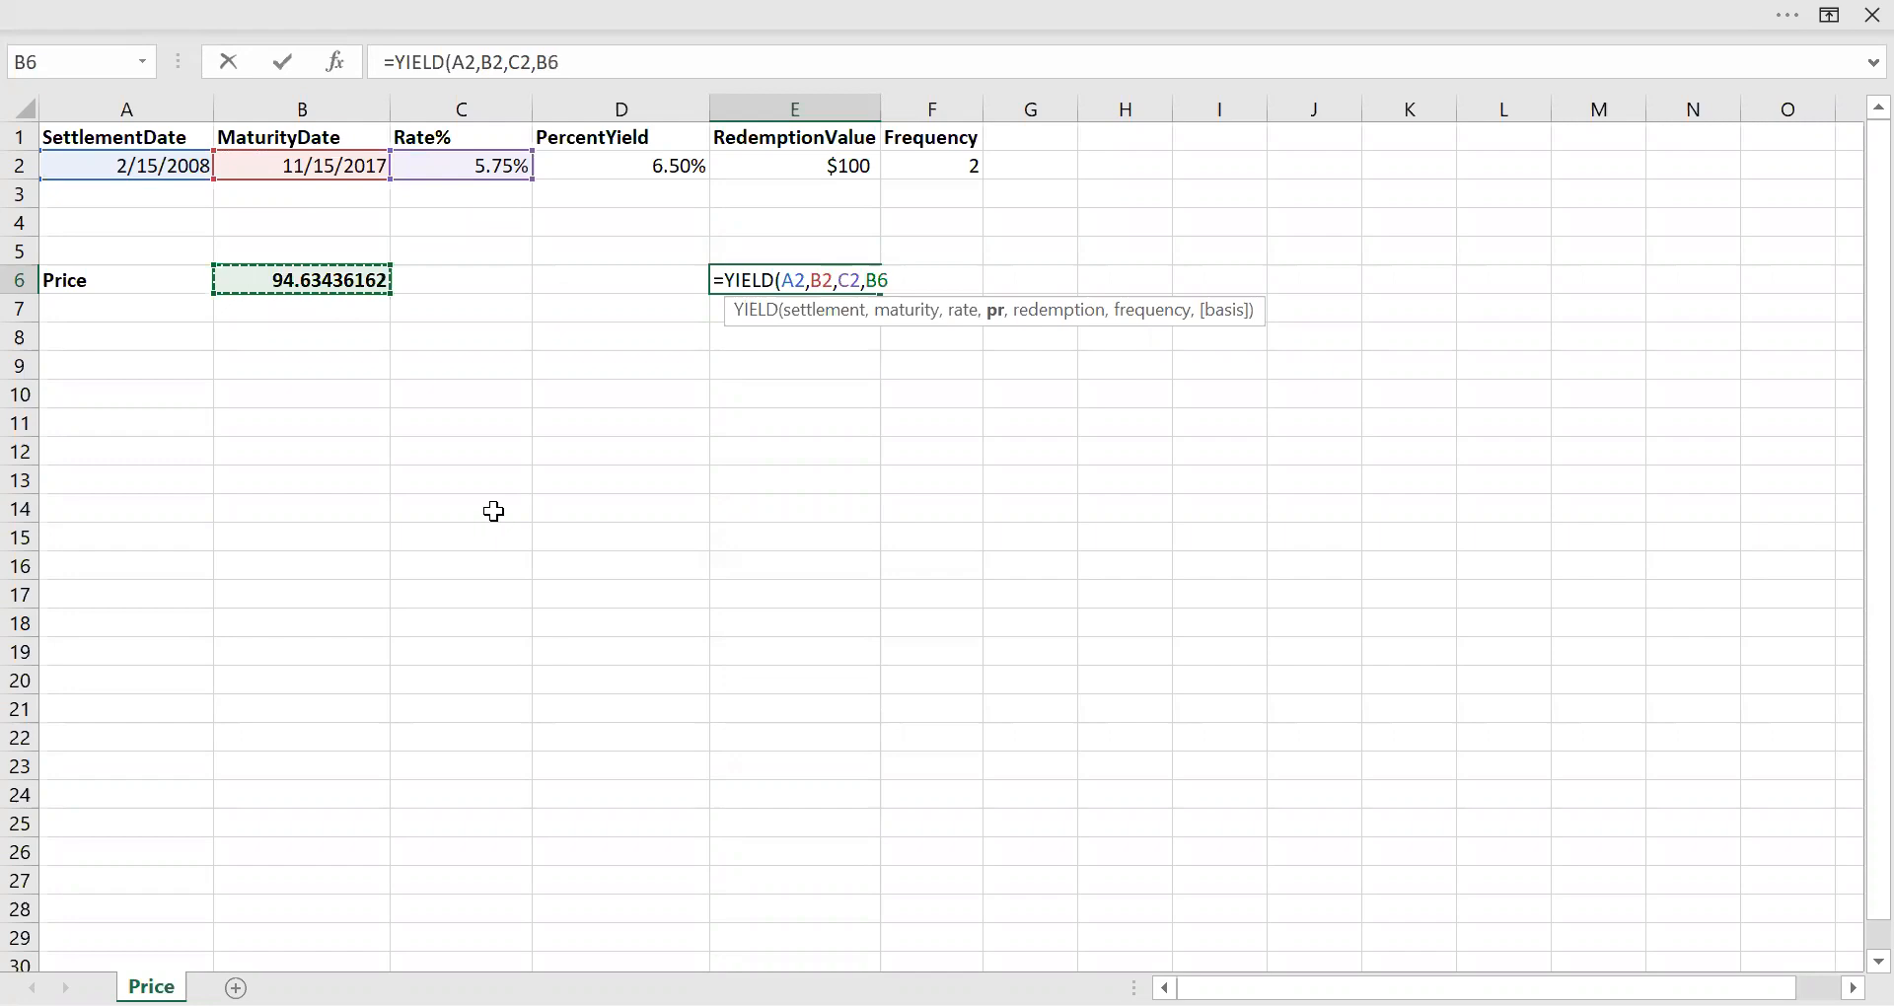
pyautogui.write(',')
pyautogui.click(811, 163)
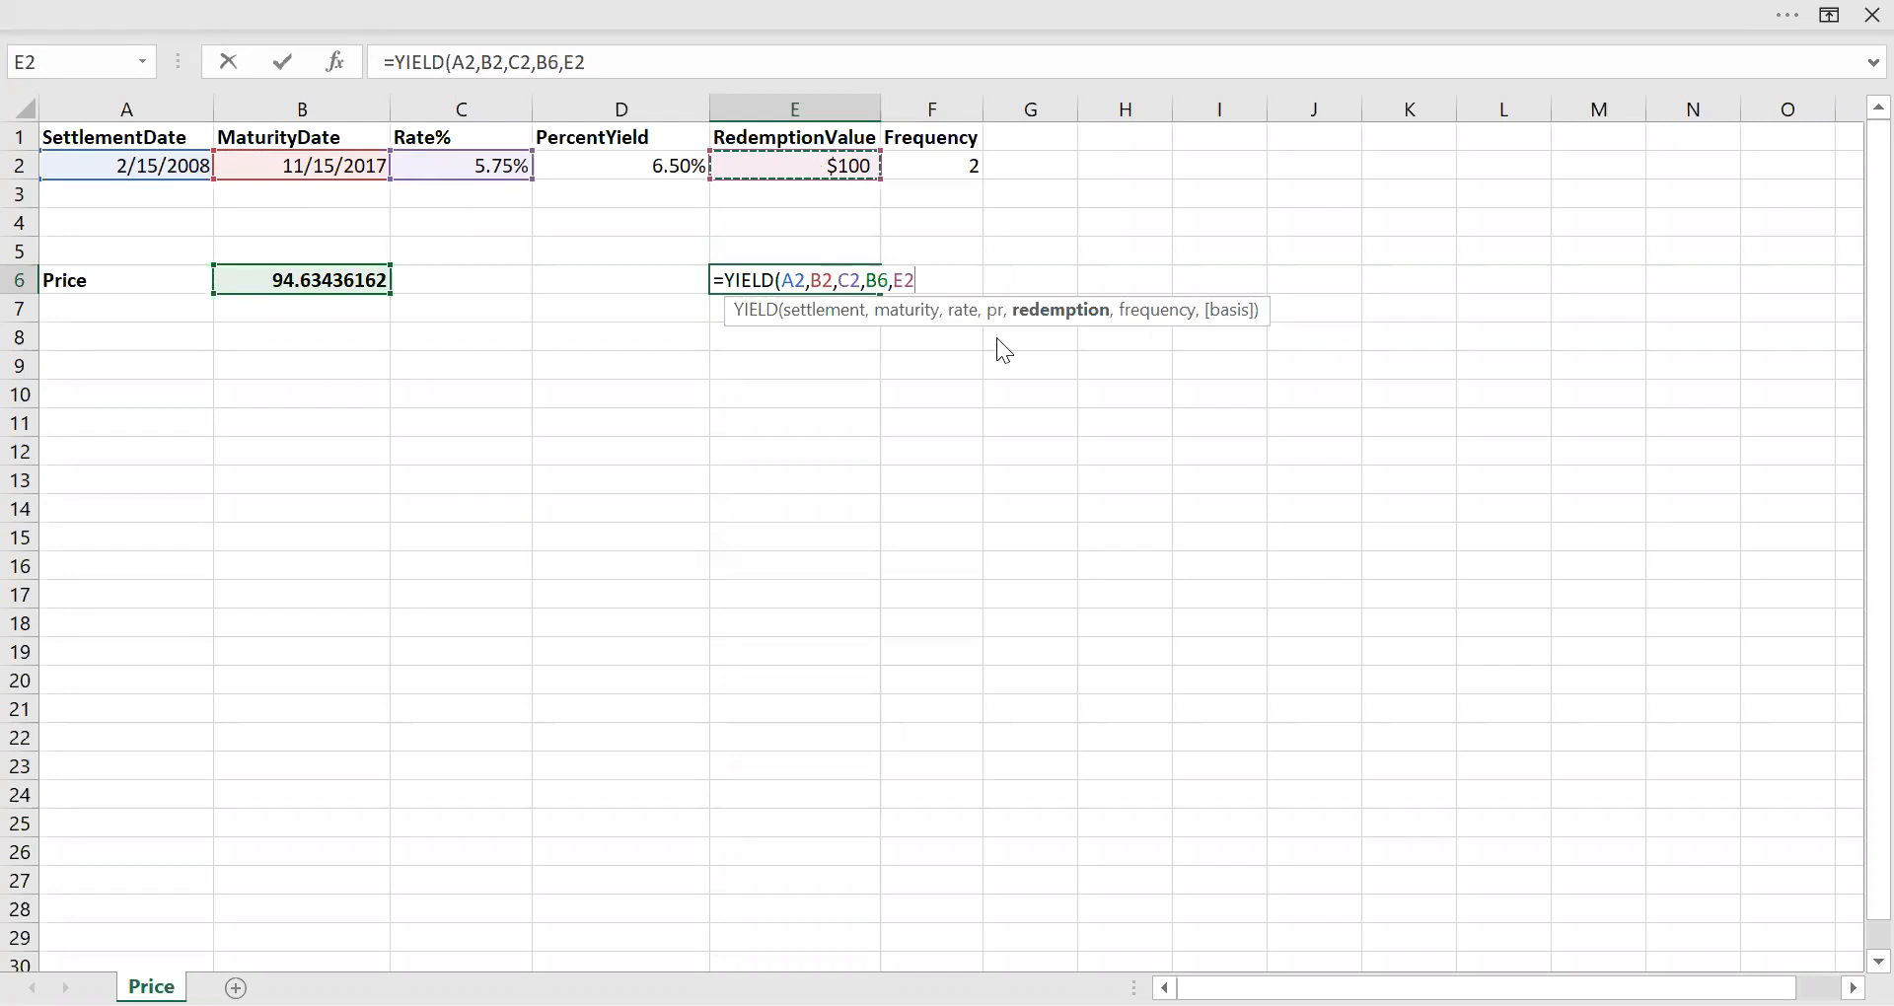
pyautogui.write(',2,0)')
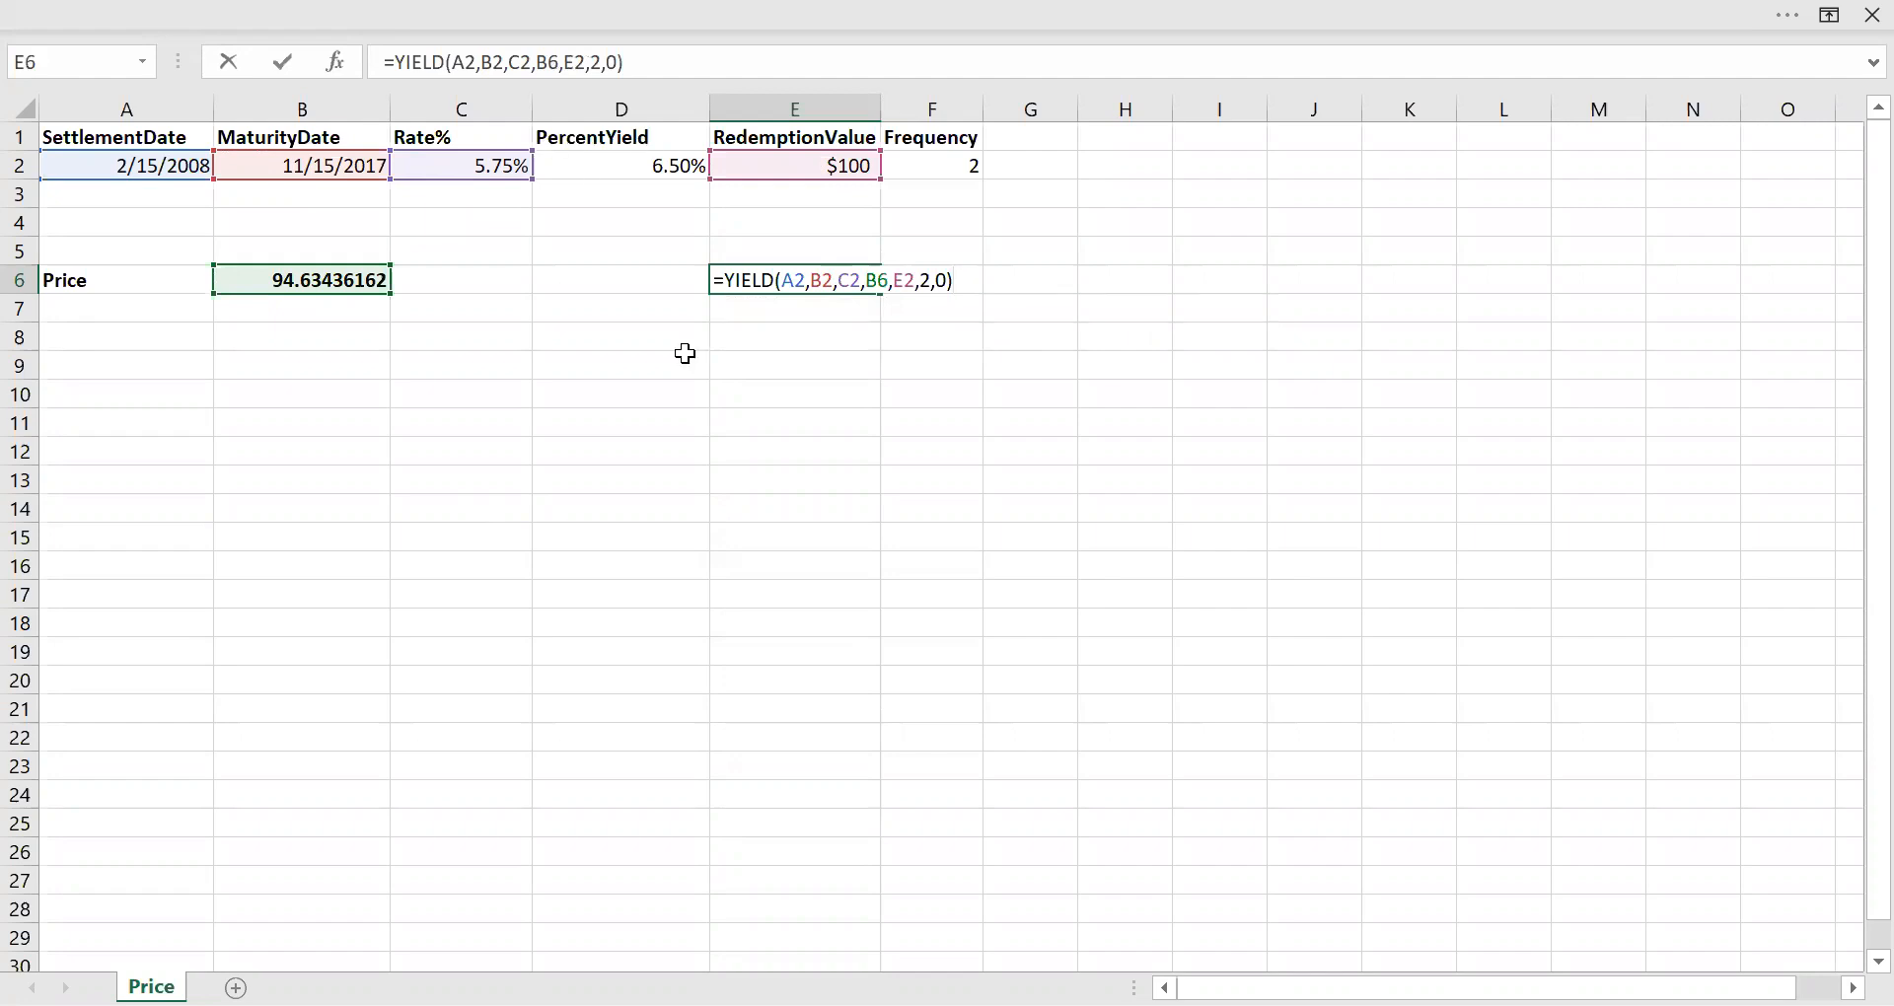
pyautogui.press('Return')
# Step: Label the yield calculation by entering Yield in cell D6, beside the formula in E6
pyautogui.click(848, 283)
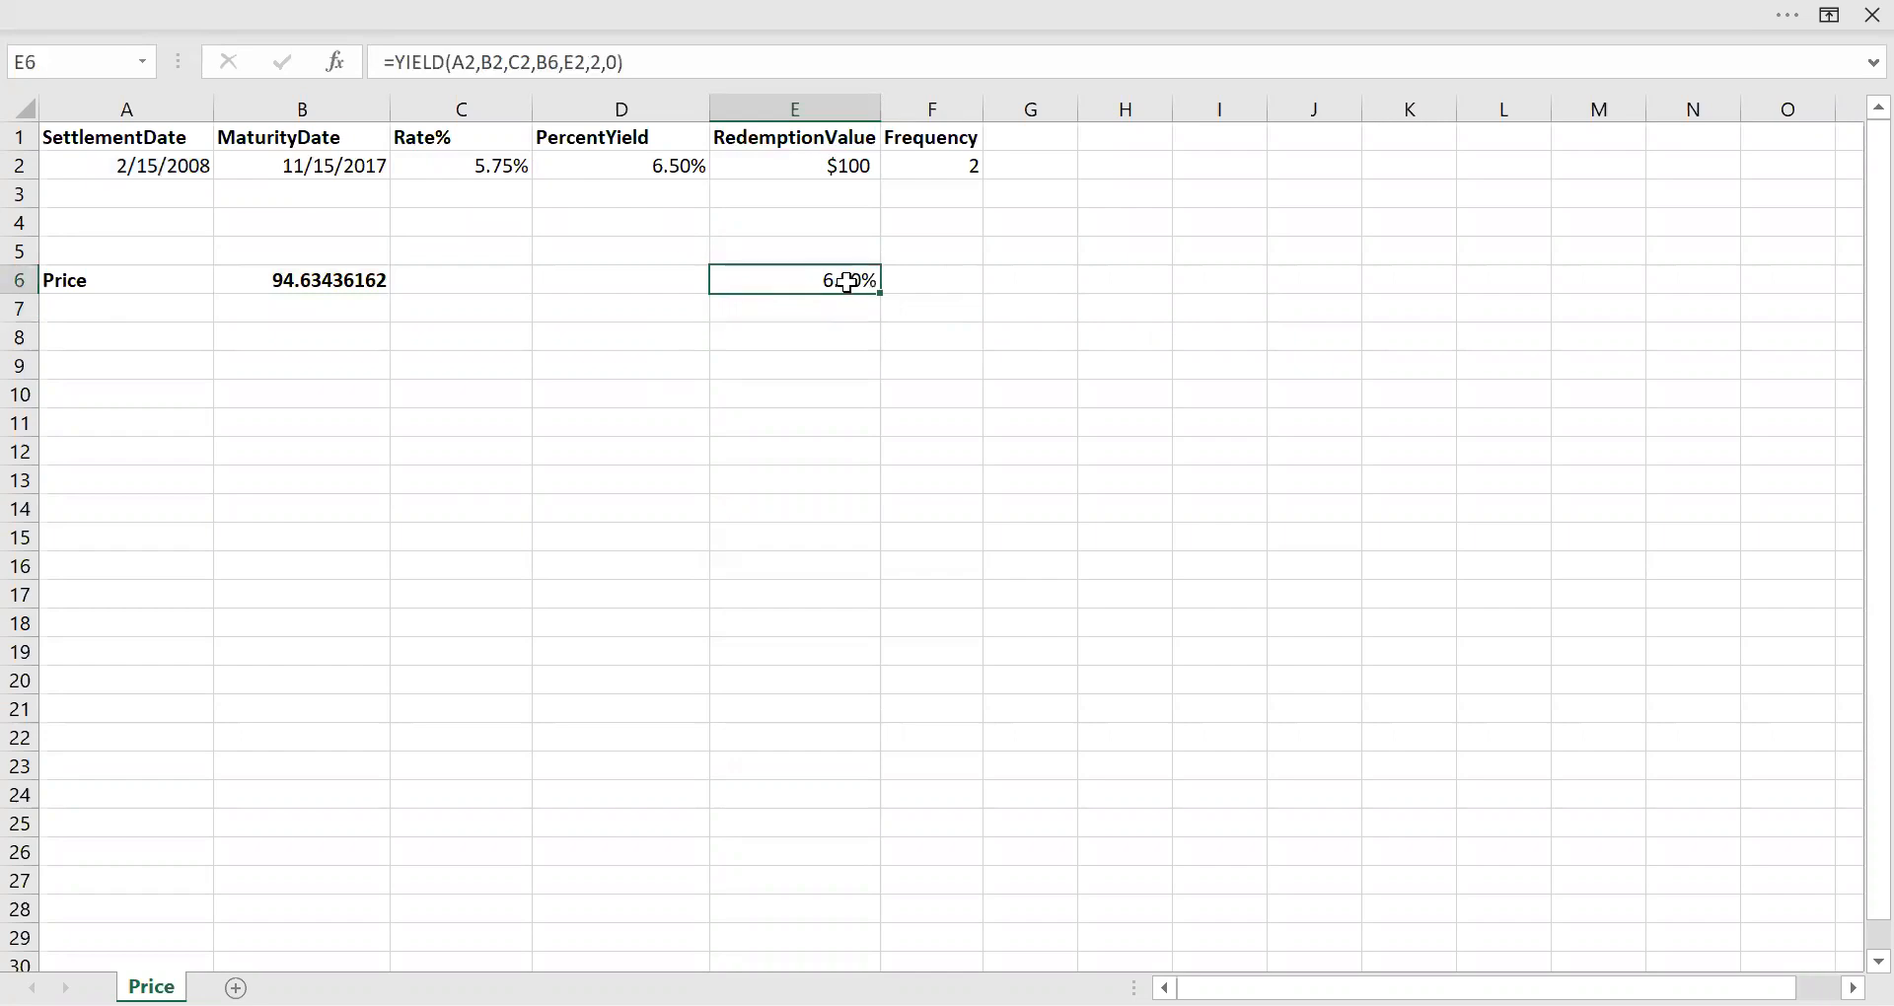
pyautogui.press('Left')
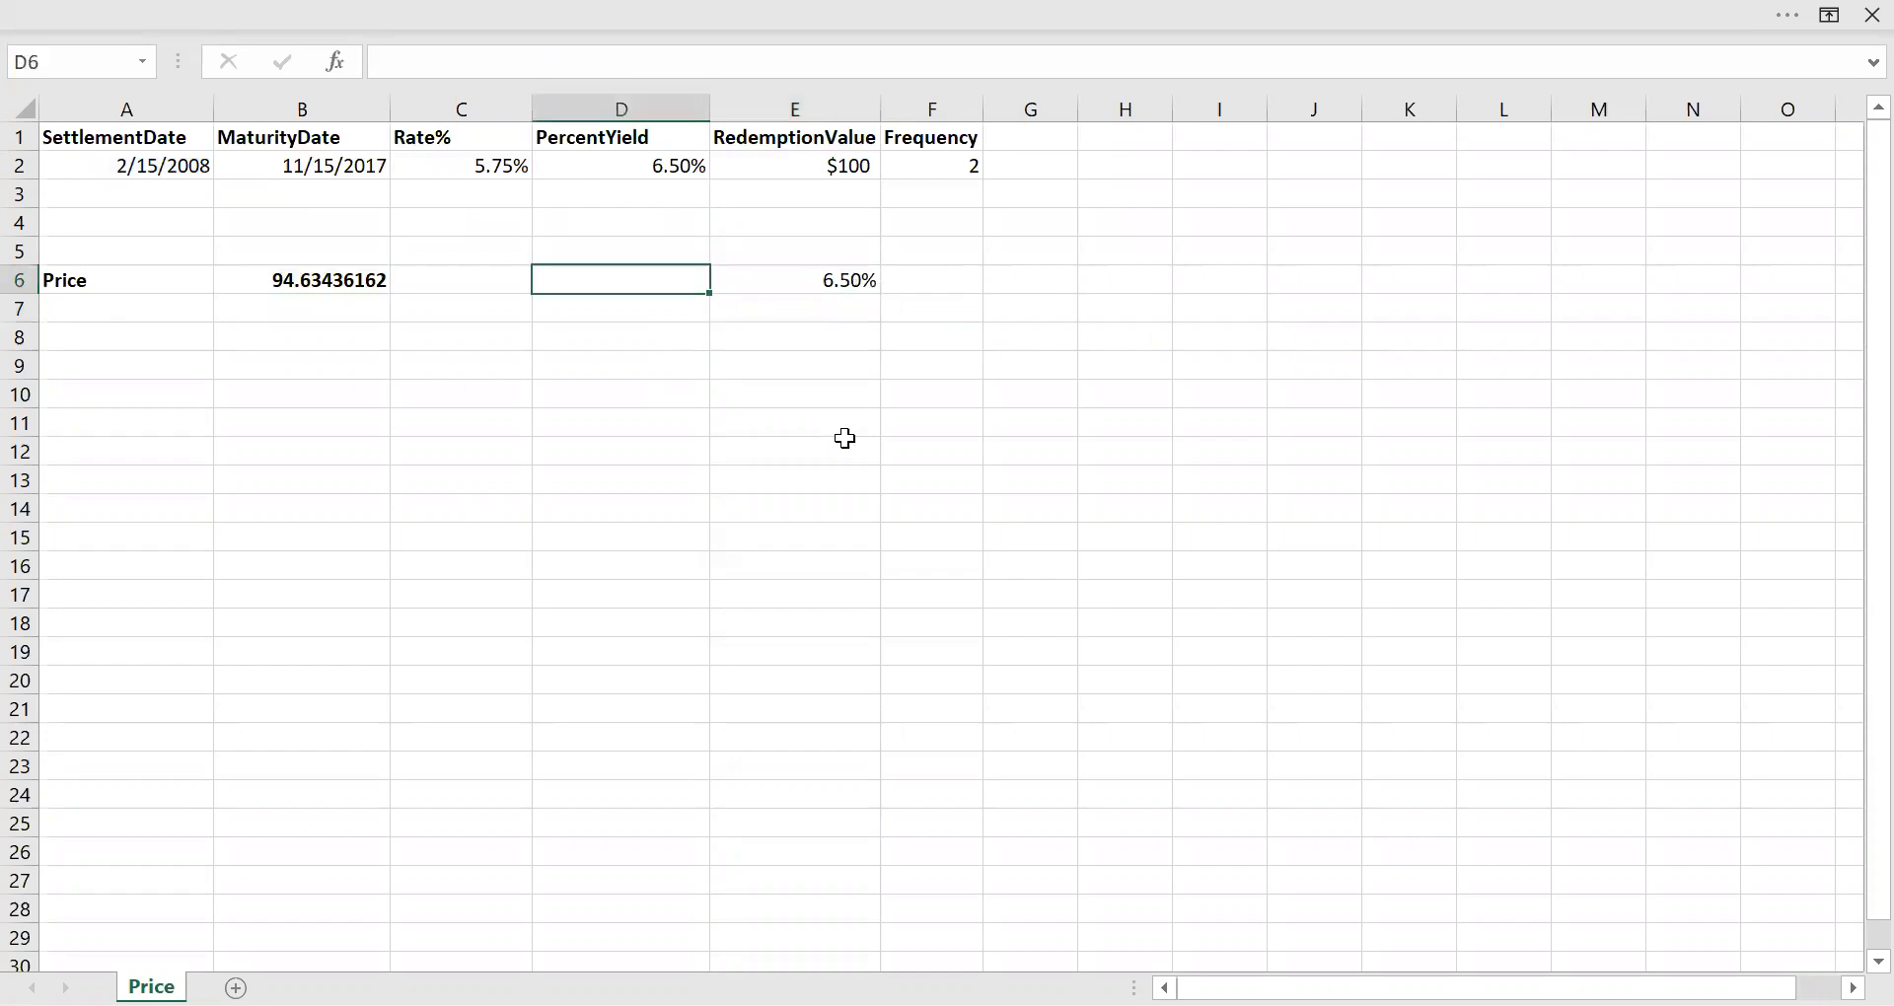
pyautogui.write('Yield')
pyautogui.press('Return')
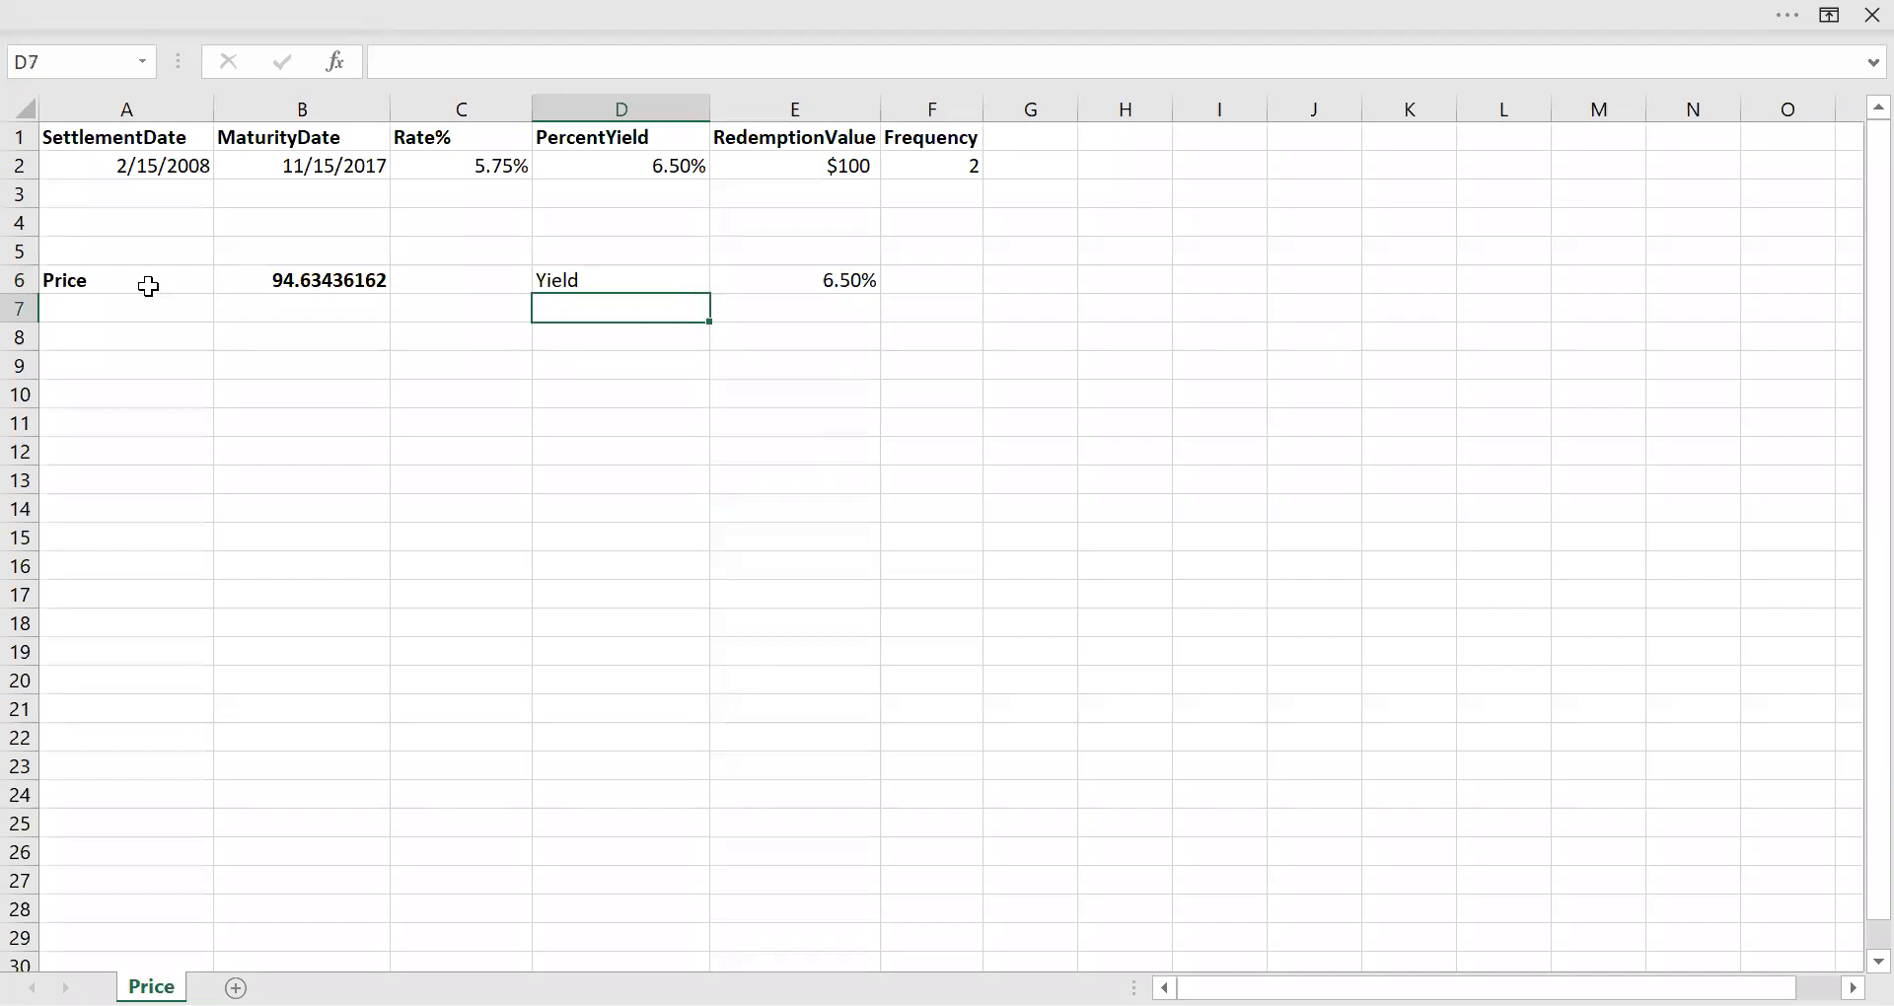
pyautogui.click(202, 287)
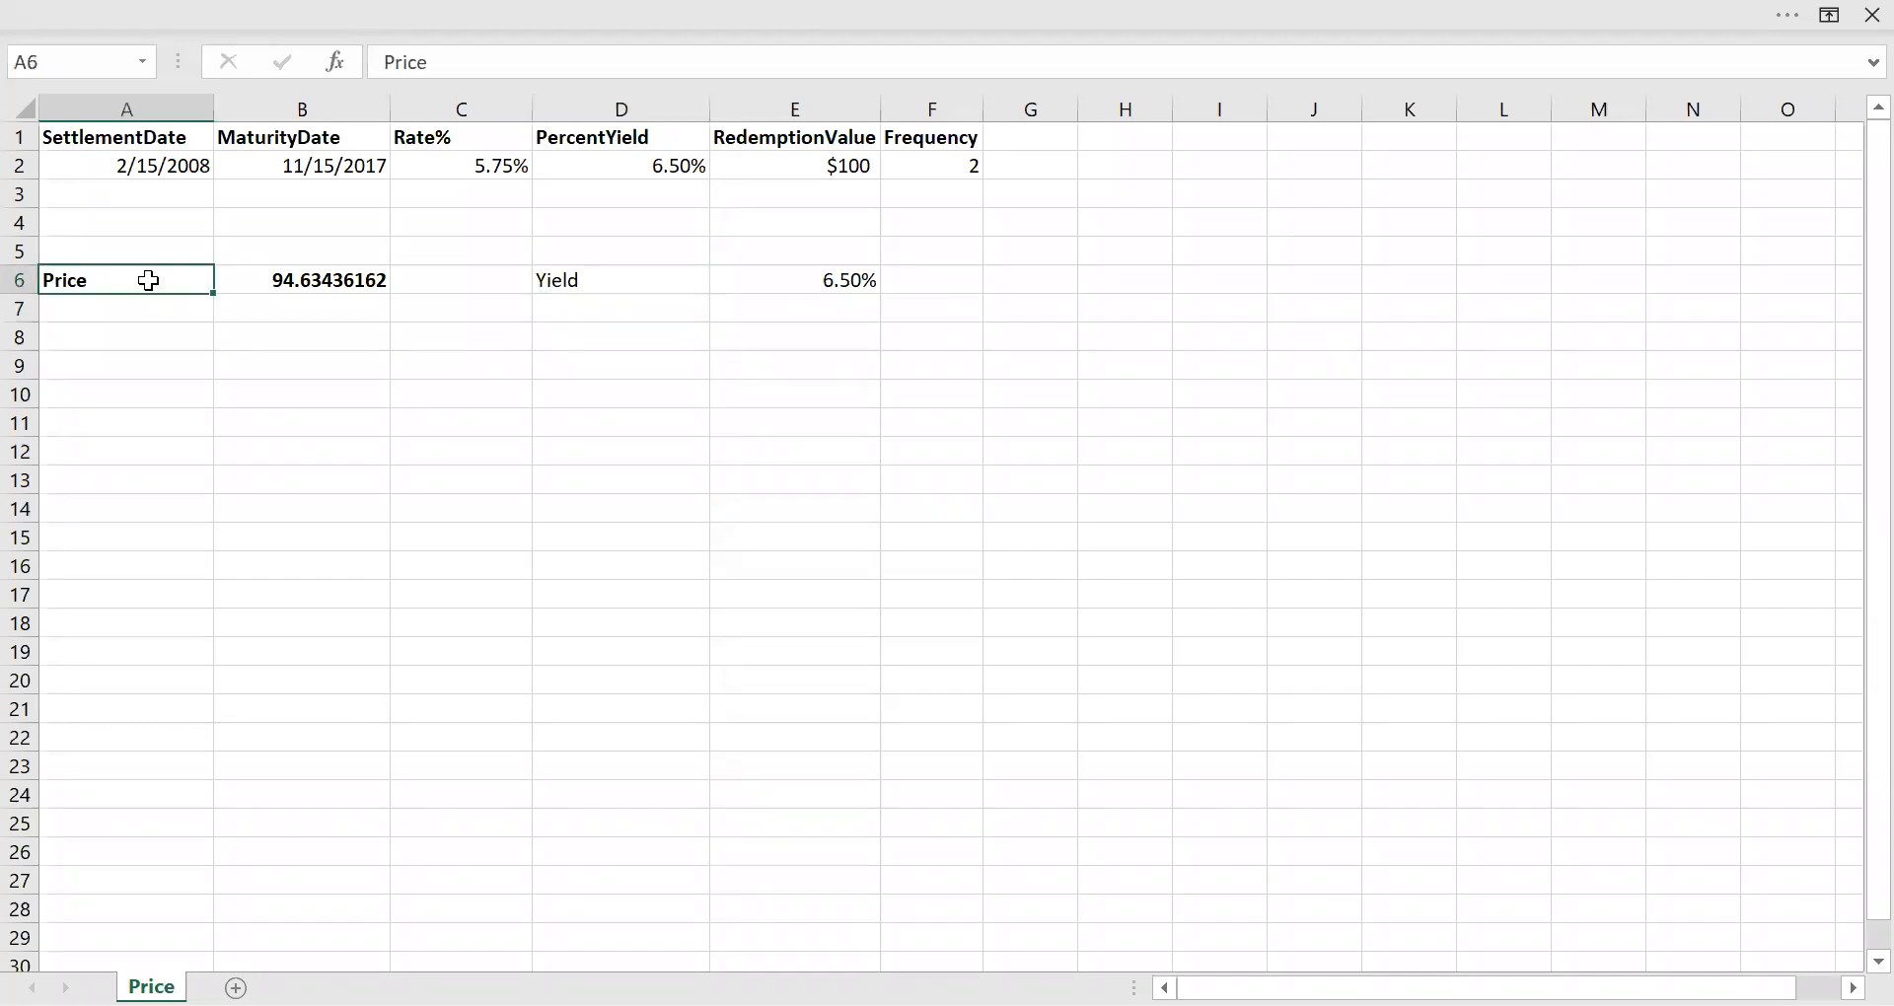
pyautogui.keyDown('shift'); pyautogui.click(318, 279); pyautogui.keyUp('shift')
pyautogui.click(577, 414)
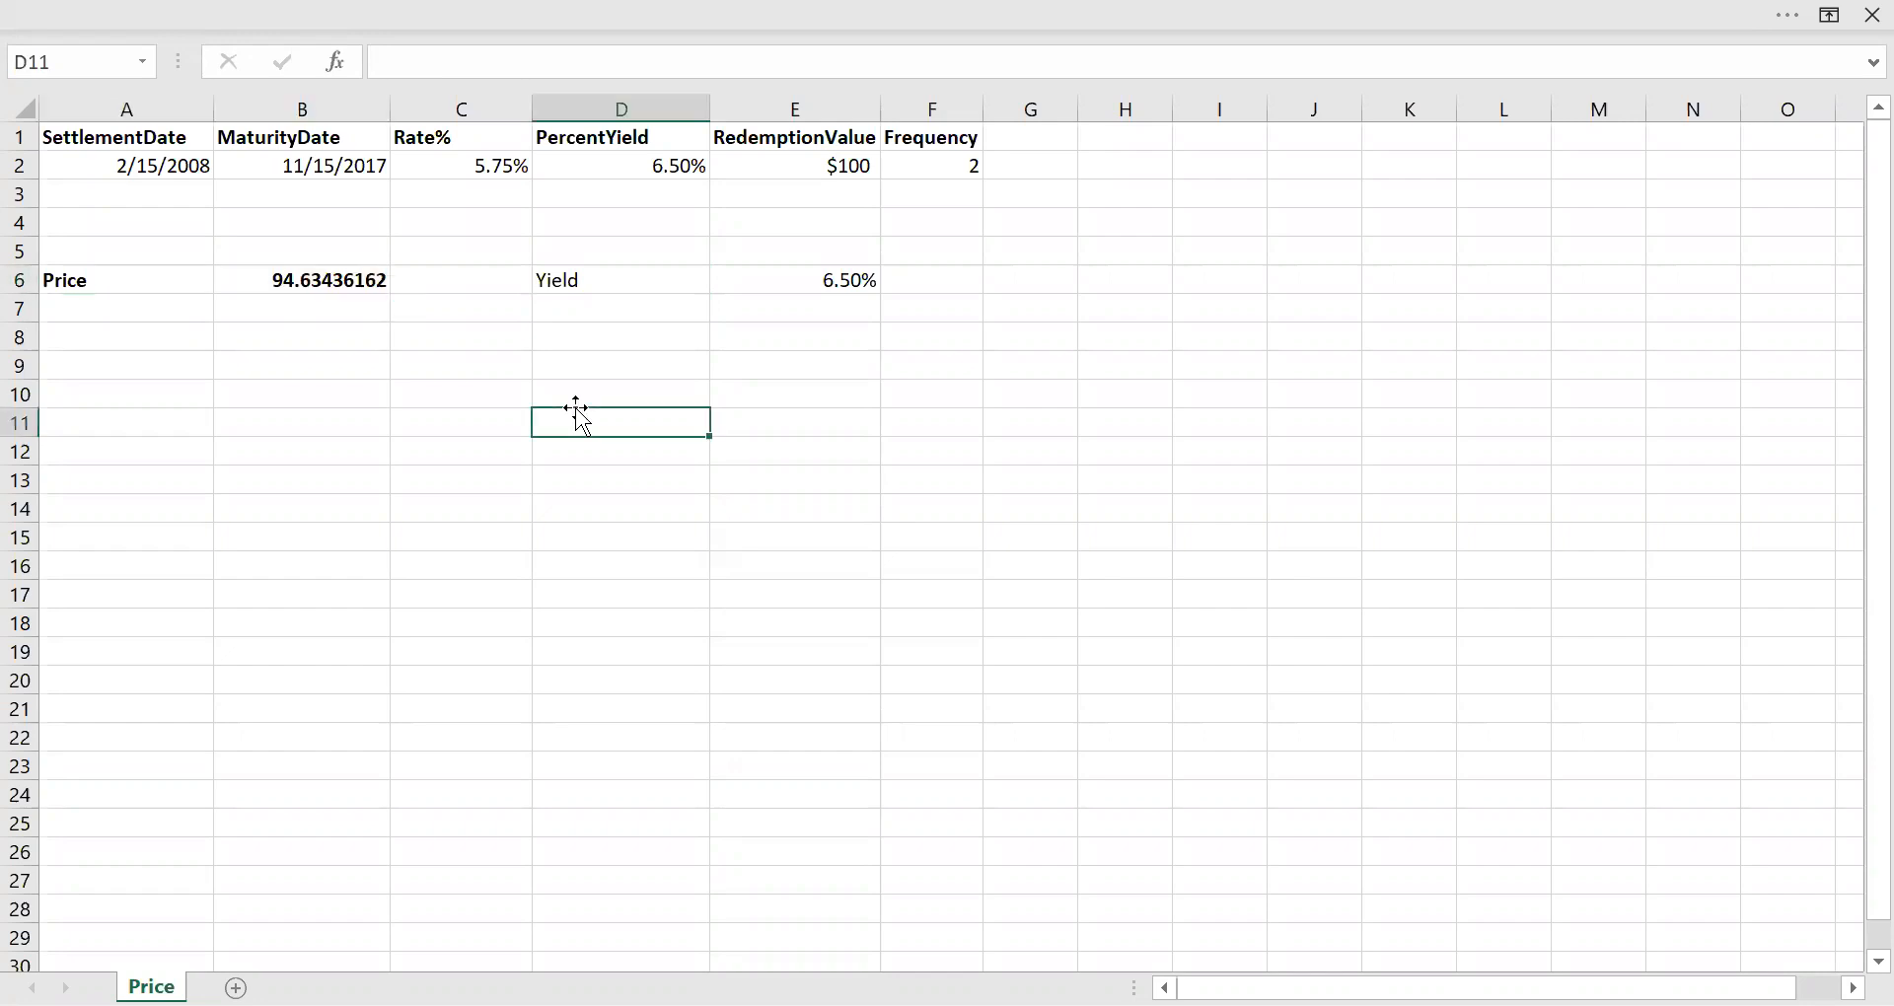
pyautogui.hotkey('ctrl', 'Home')
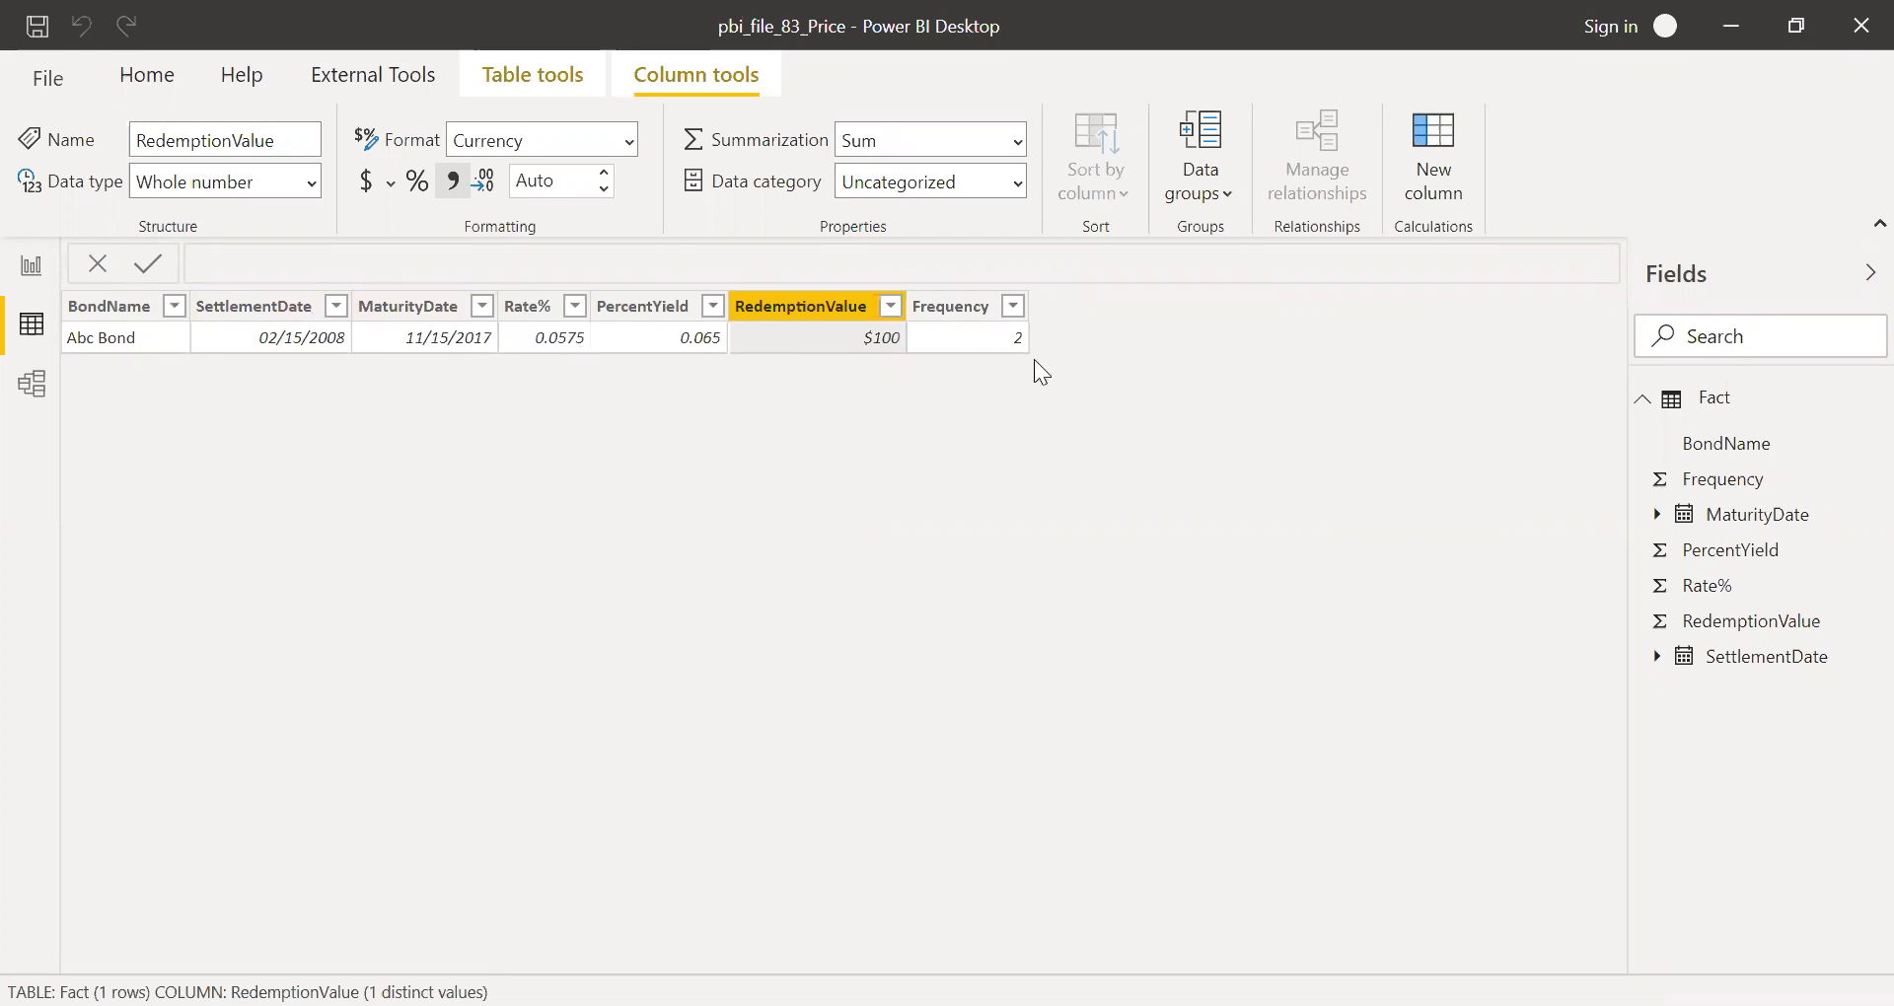
# Step: In the Power BI Desktop report view, create a measure in the Fact table and start its formula with BondPrice = PRICE(
pyautogui.click(36, 284)
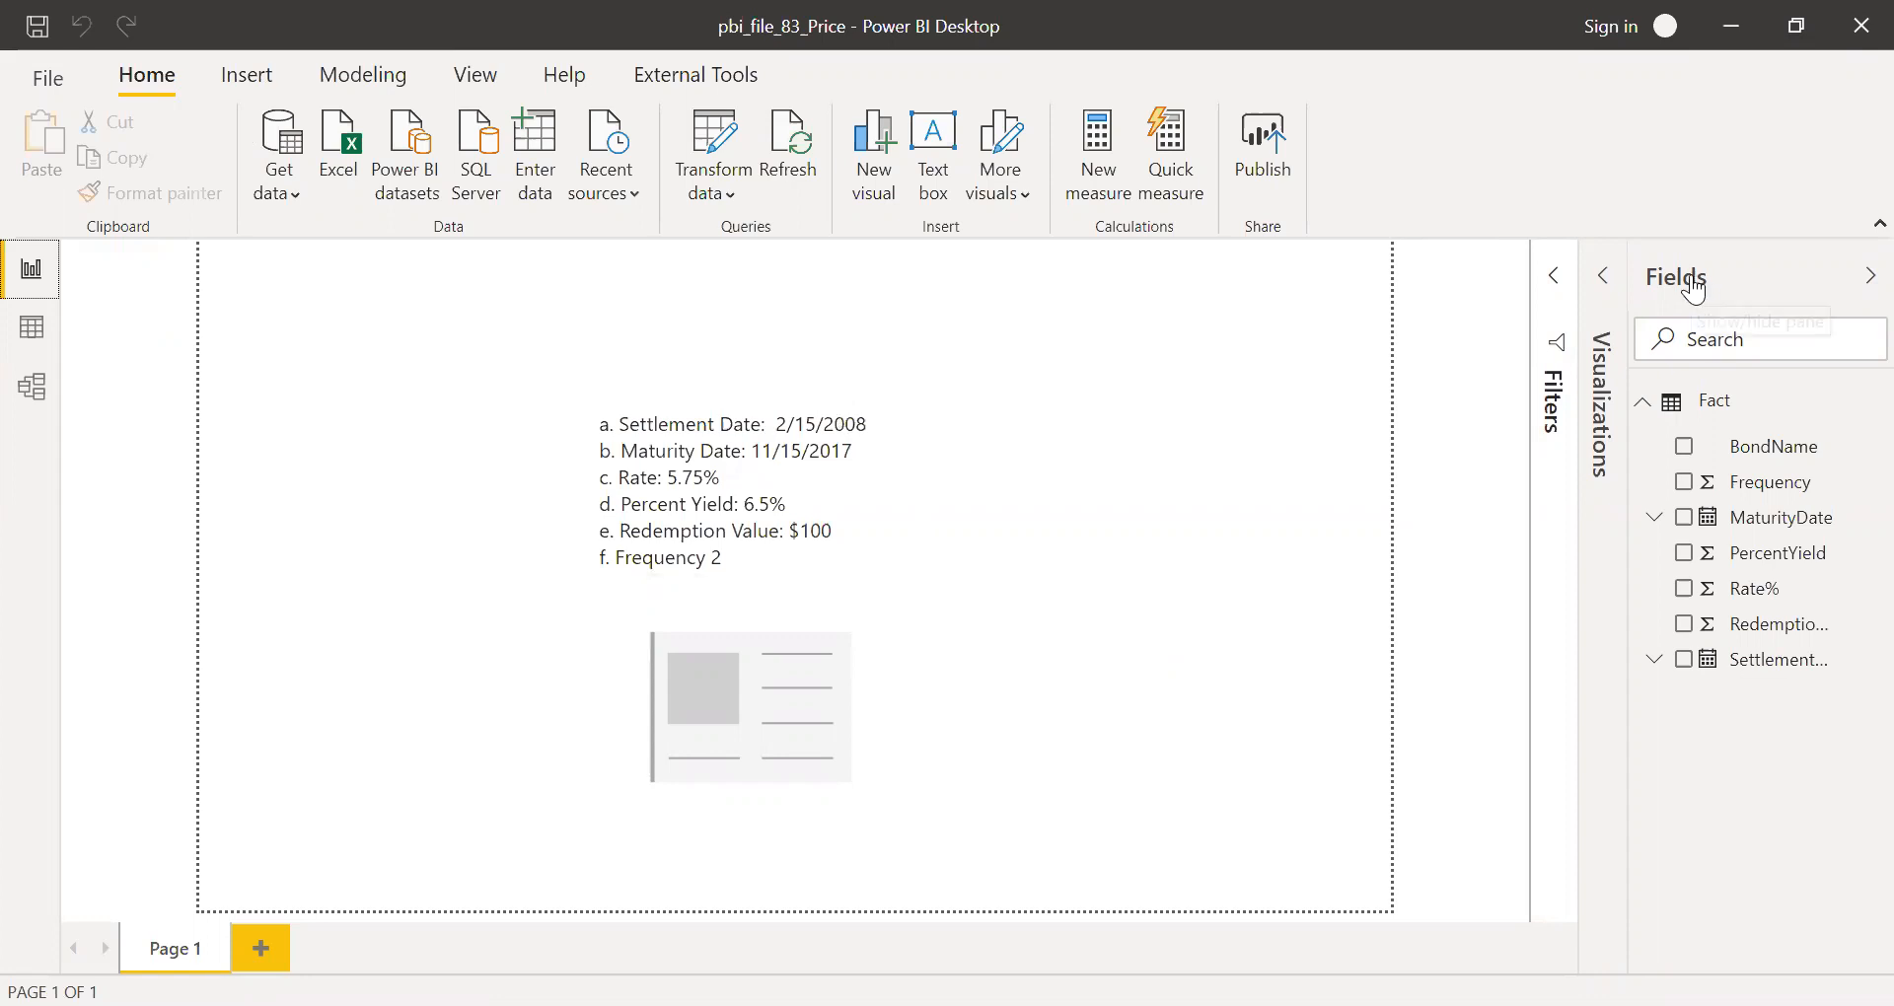
pyautogui.rightClick(1719, 401)
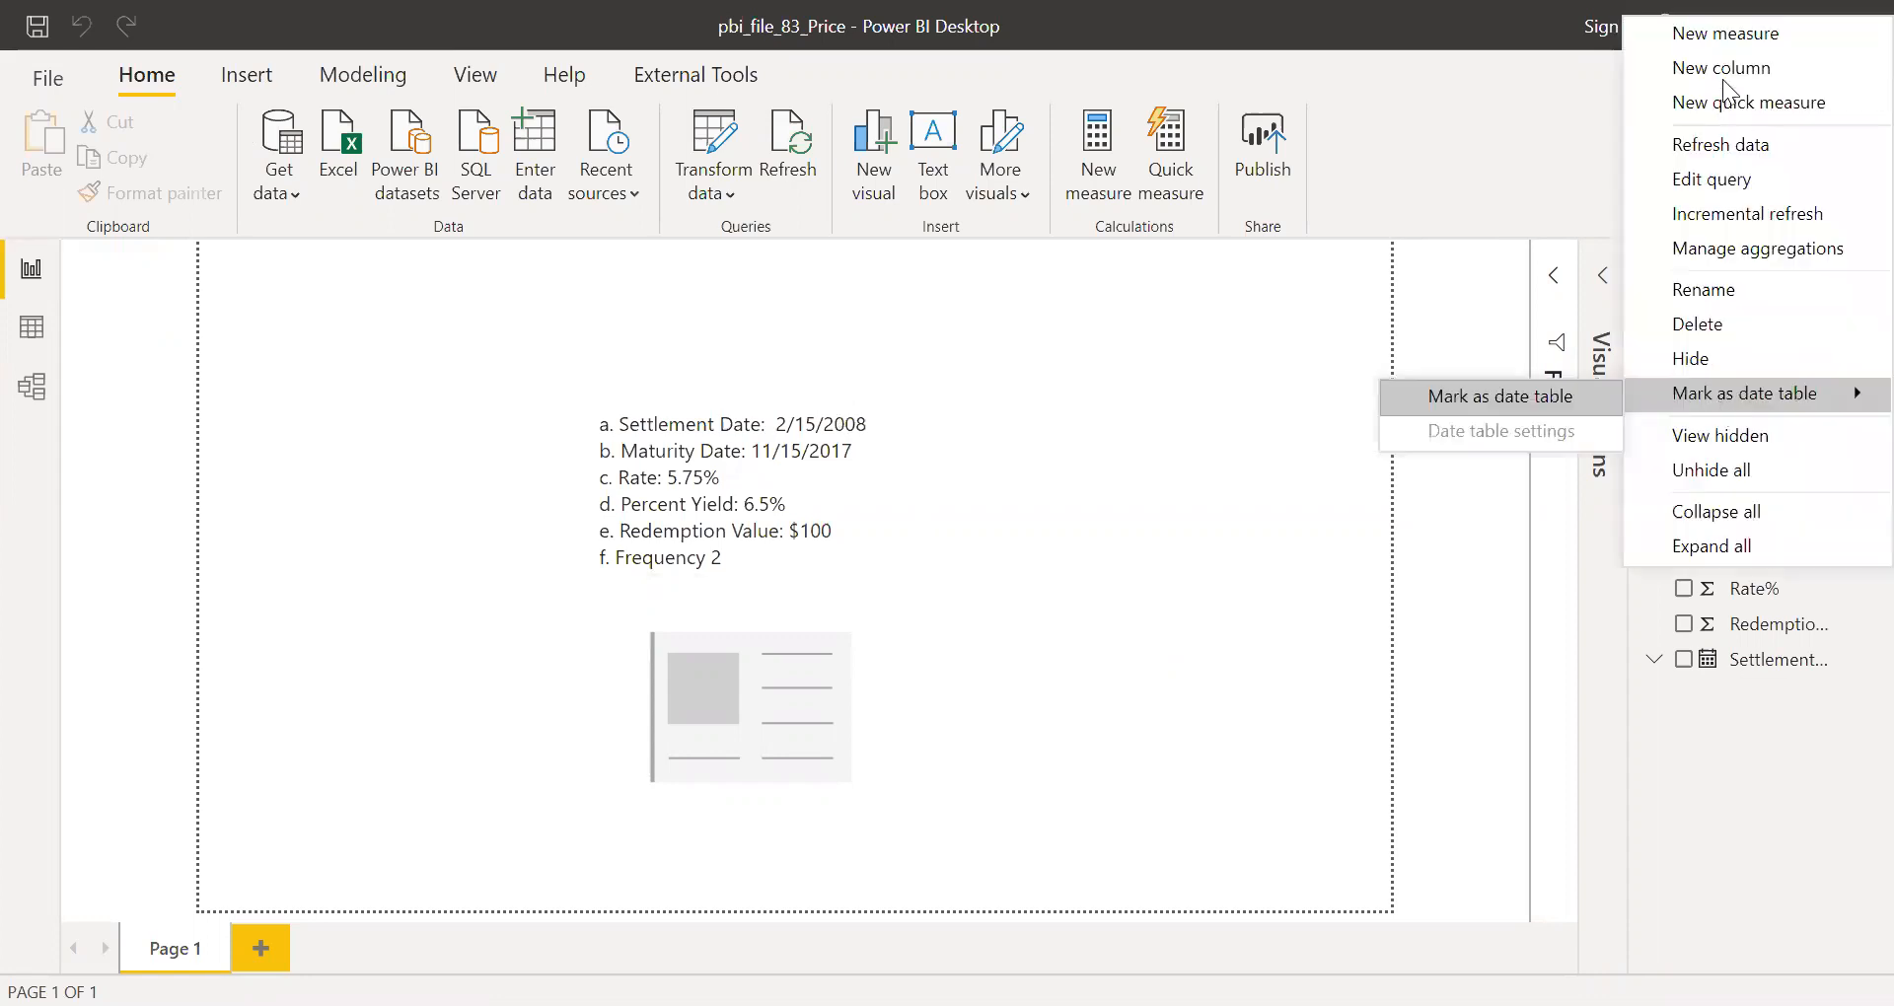
pyautogui.click(1722, 36)
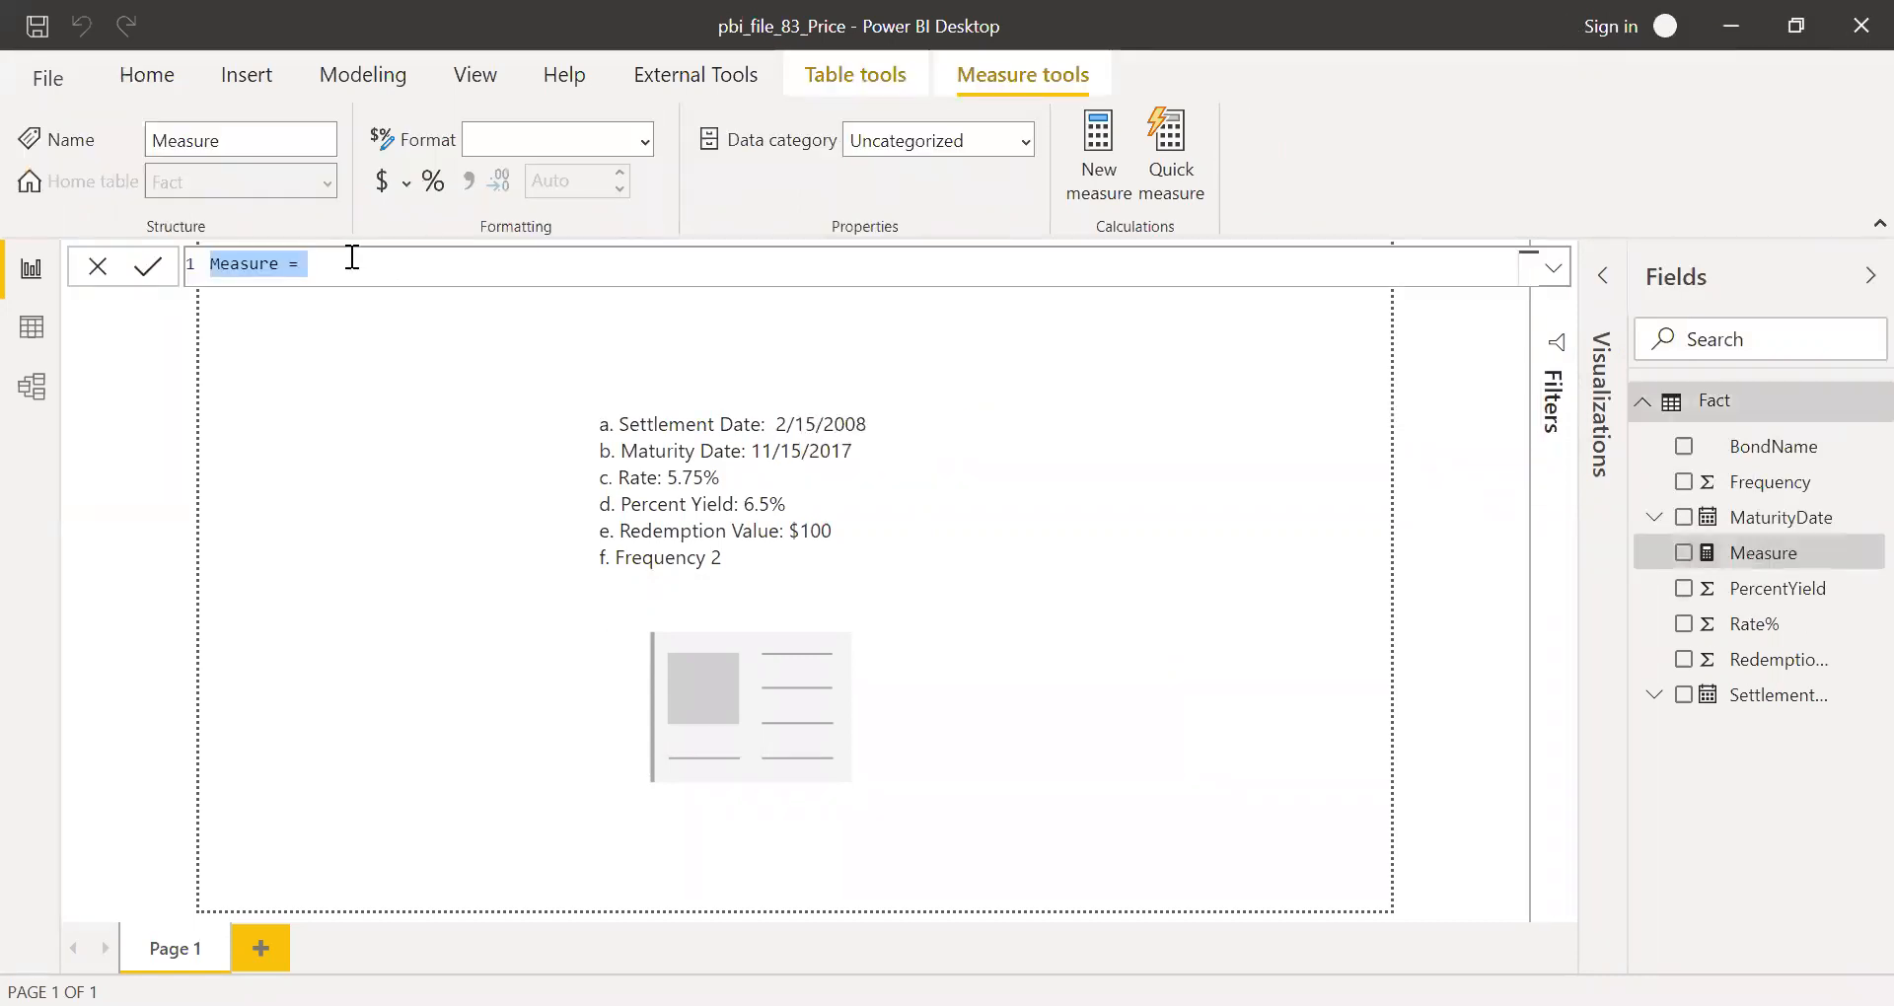
pyautogui.write('BondPri')
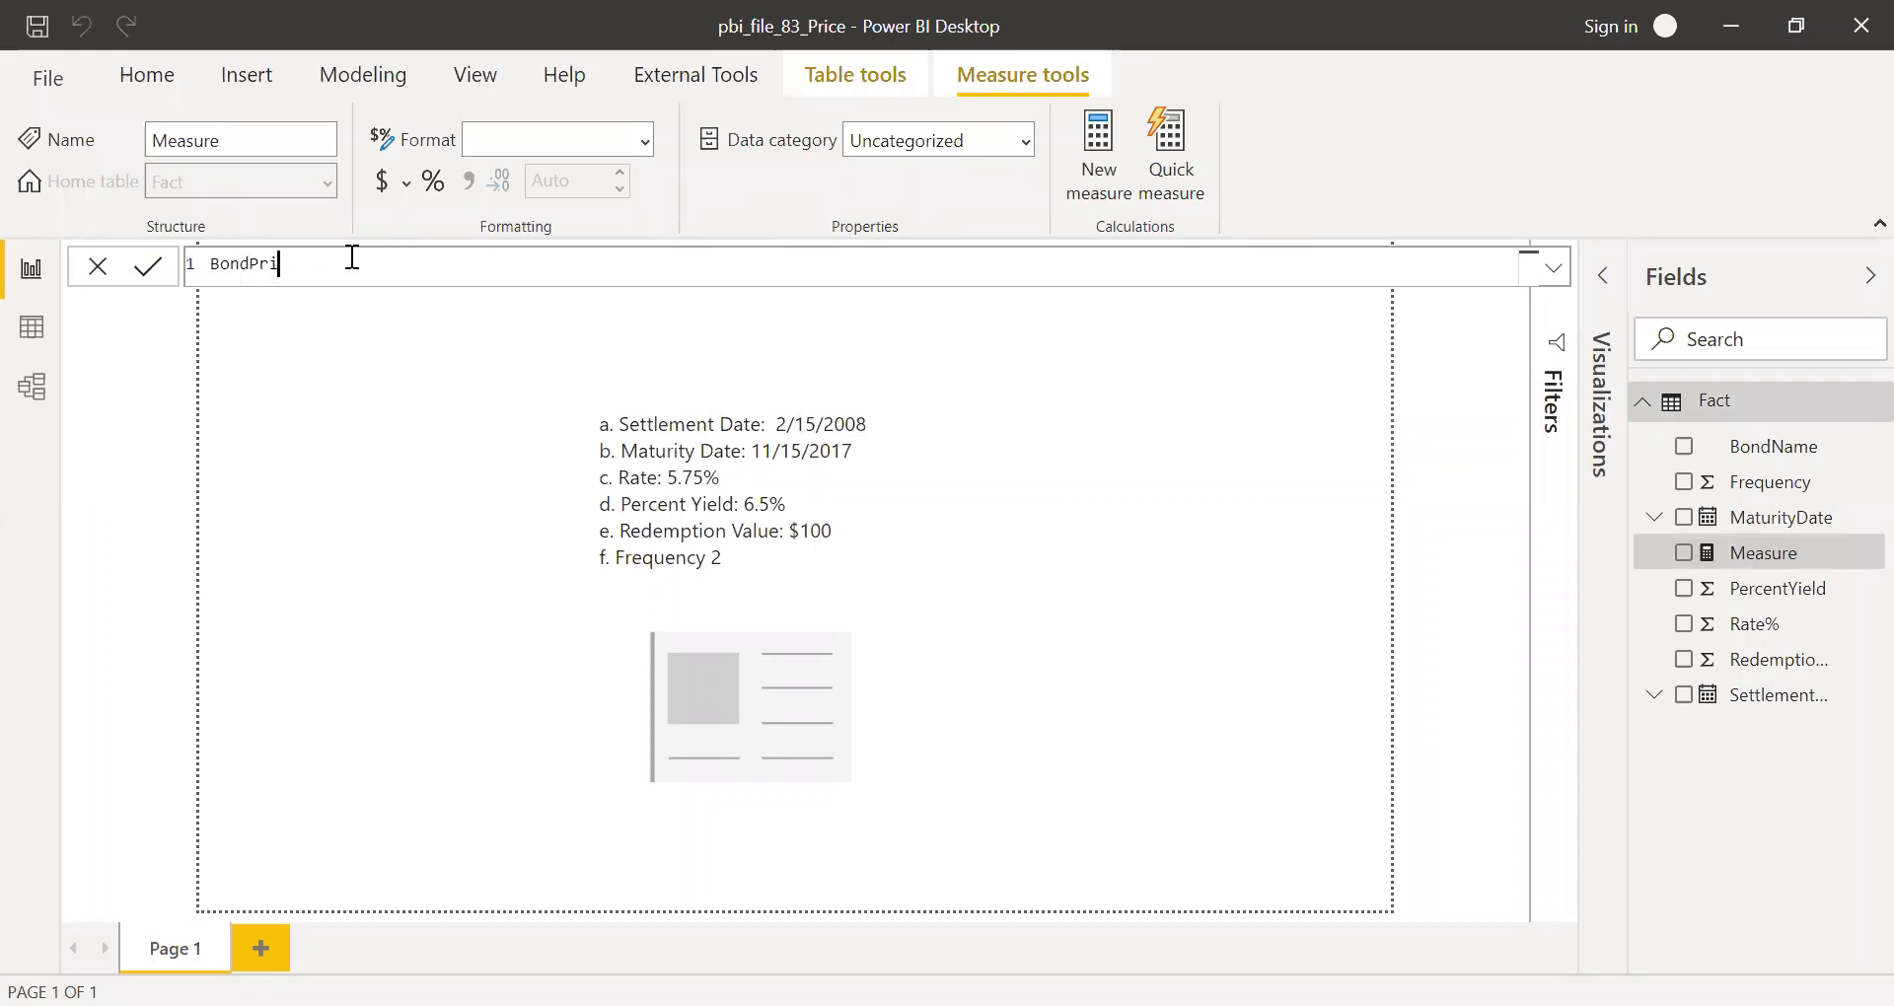
pyautogui.write('ce = pri')
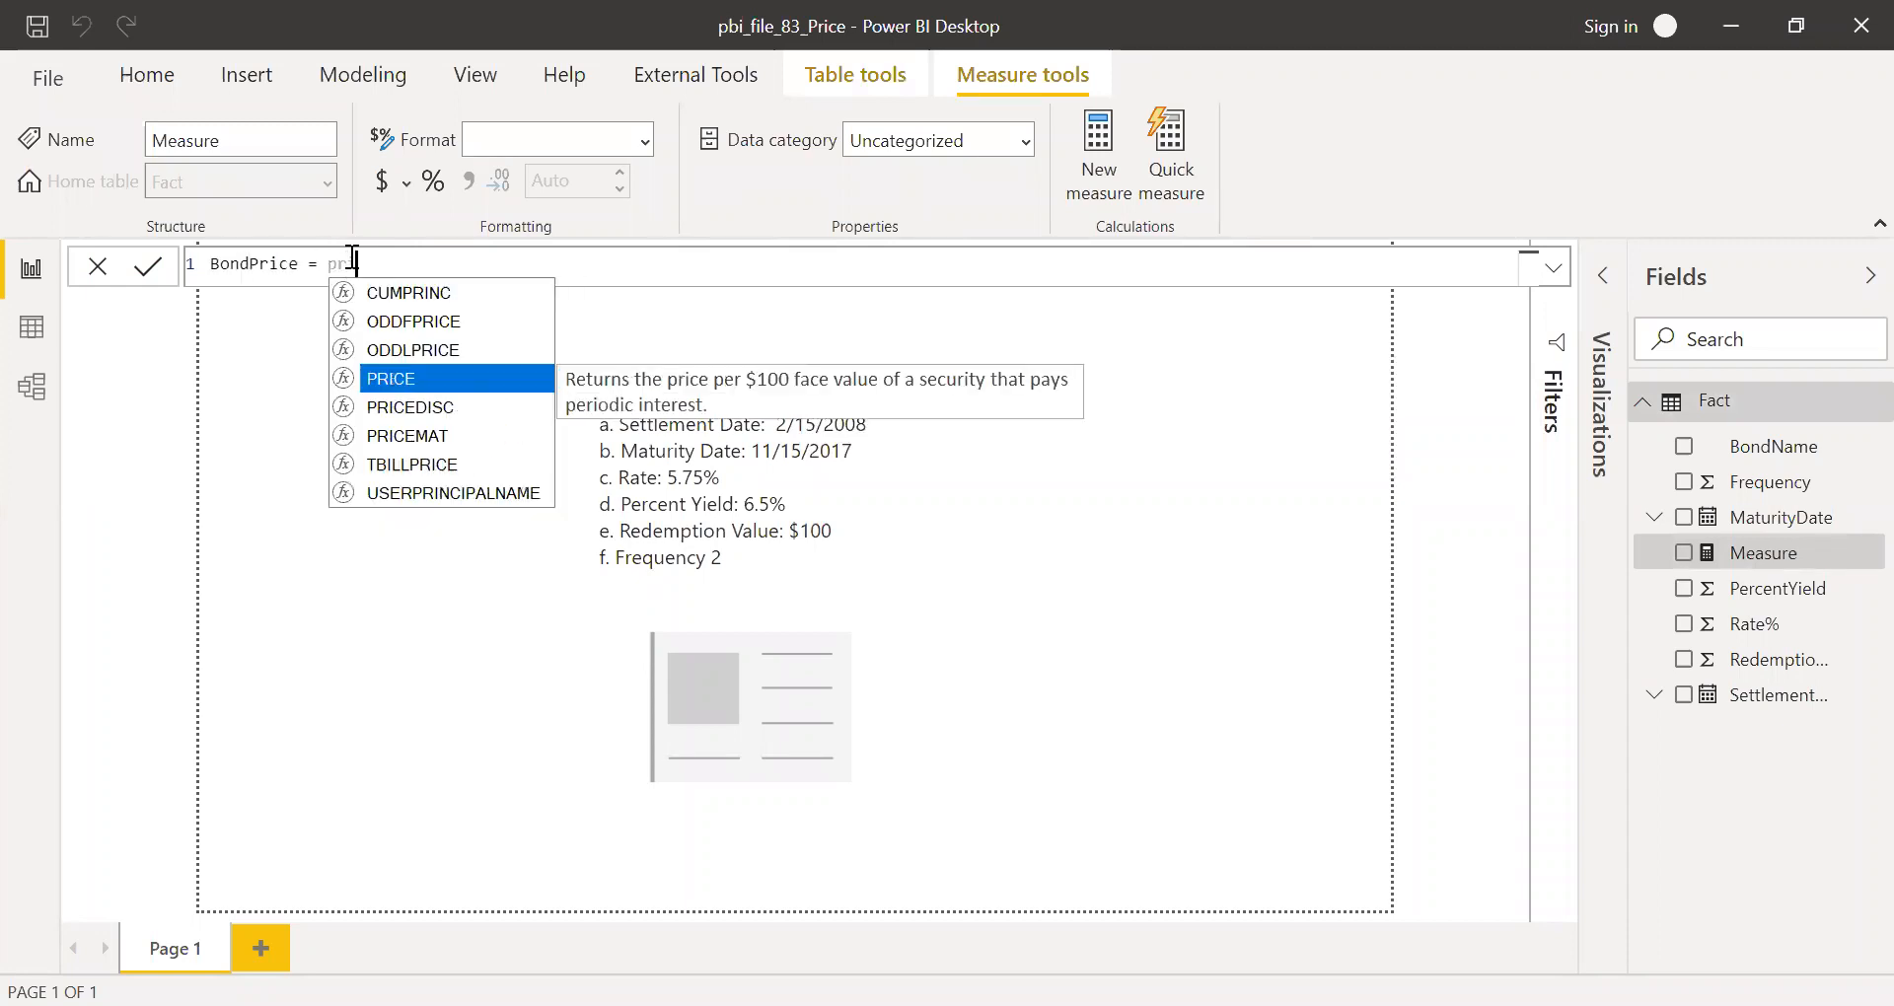
pyautogui.press('Tab')
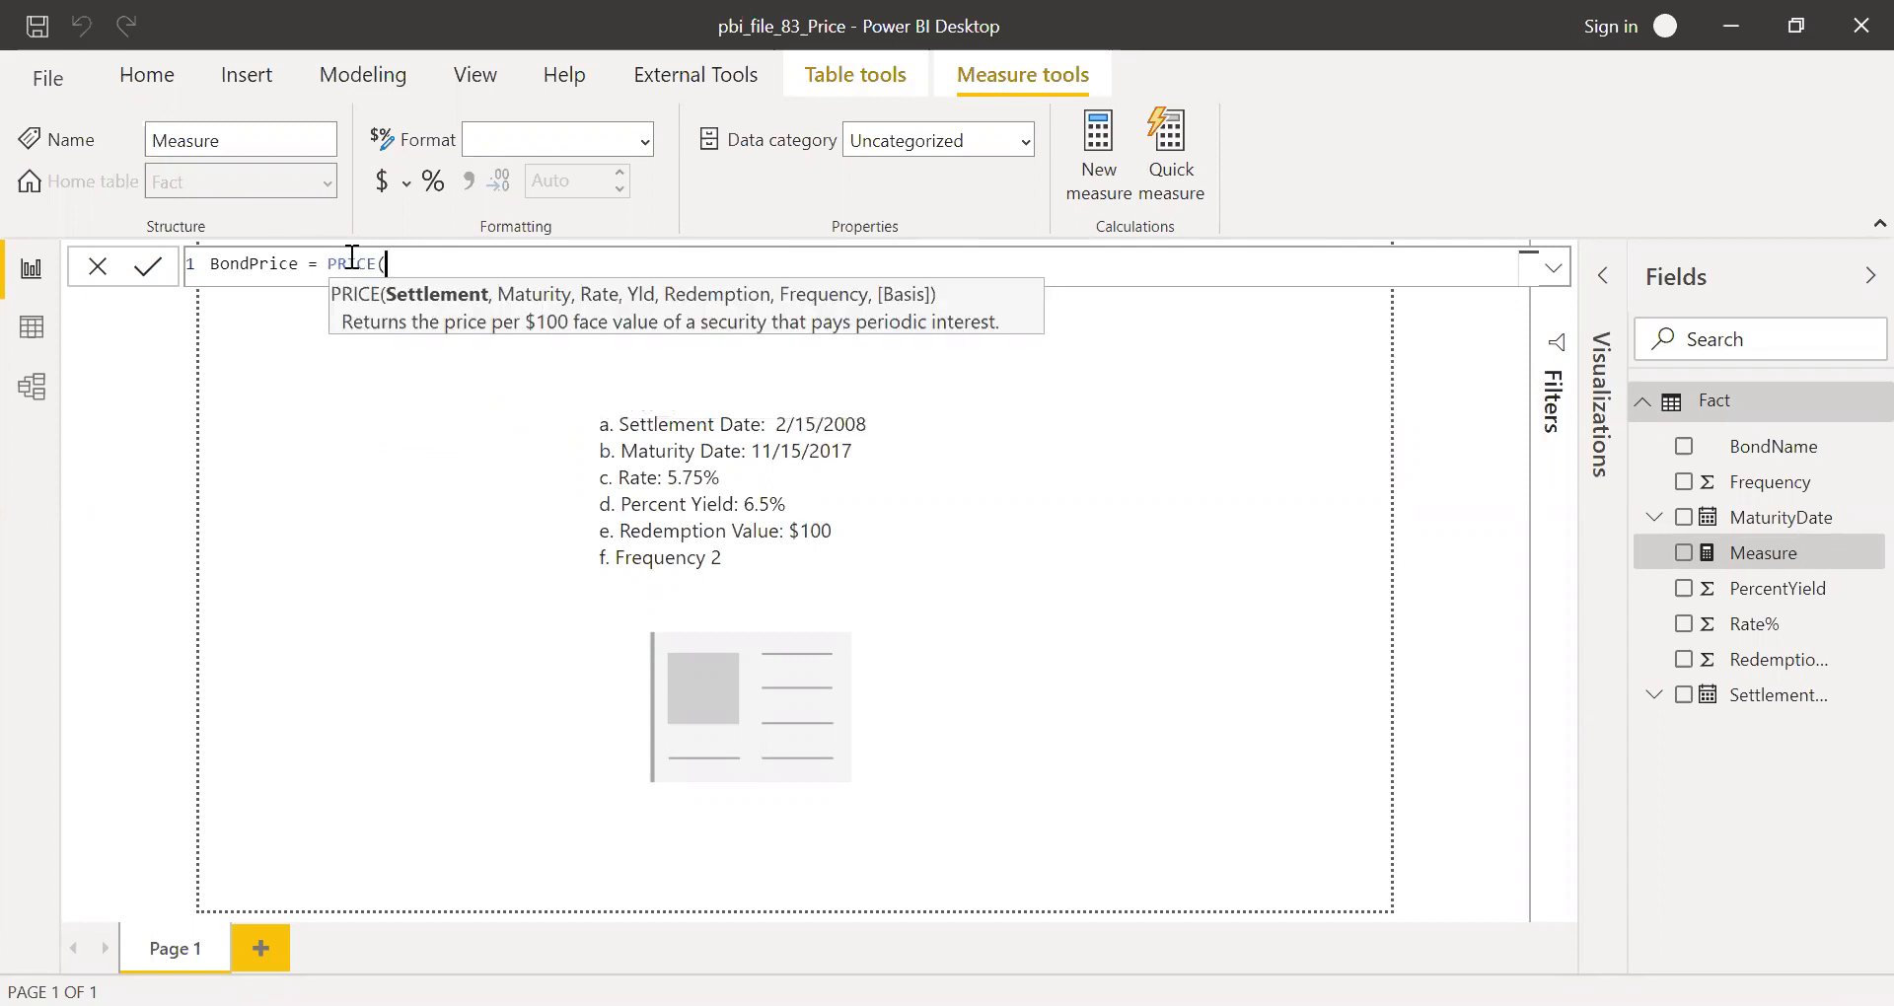
# Step: Supply the Settlement argument of the BondPrice measure's PRICE function as SELECTEDVALUE('Fact'[SettlementDate])
pyautogui.write('sel')
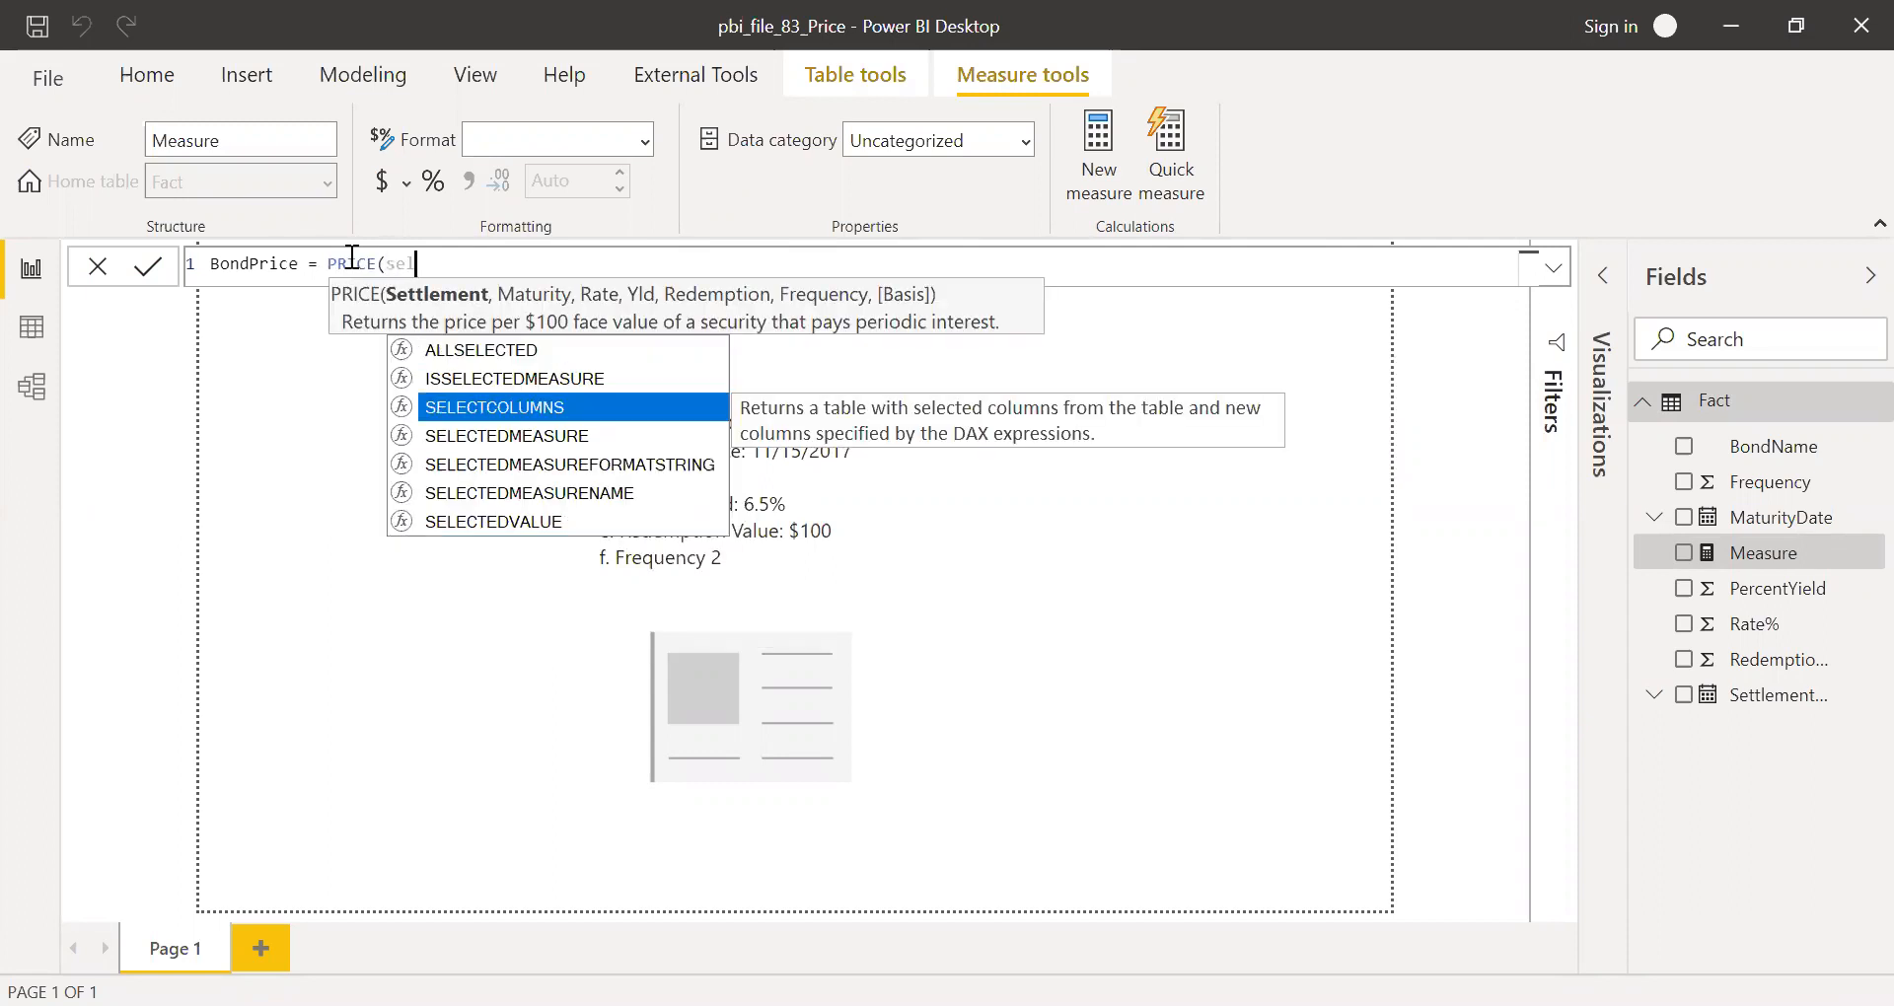
pyautogui.press('Down')
pyautogui.press('Down')
pyautogui.press('Down')
pyautogui.press('Down')
pyautogui.press('Tab')
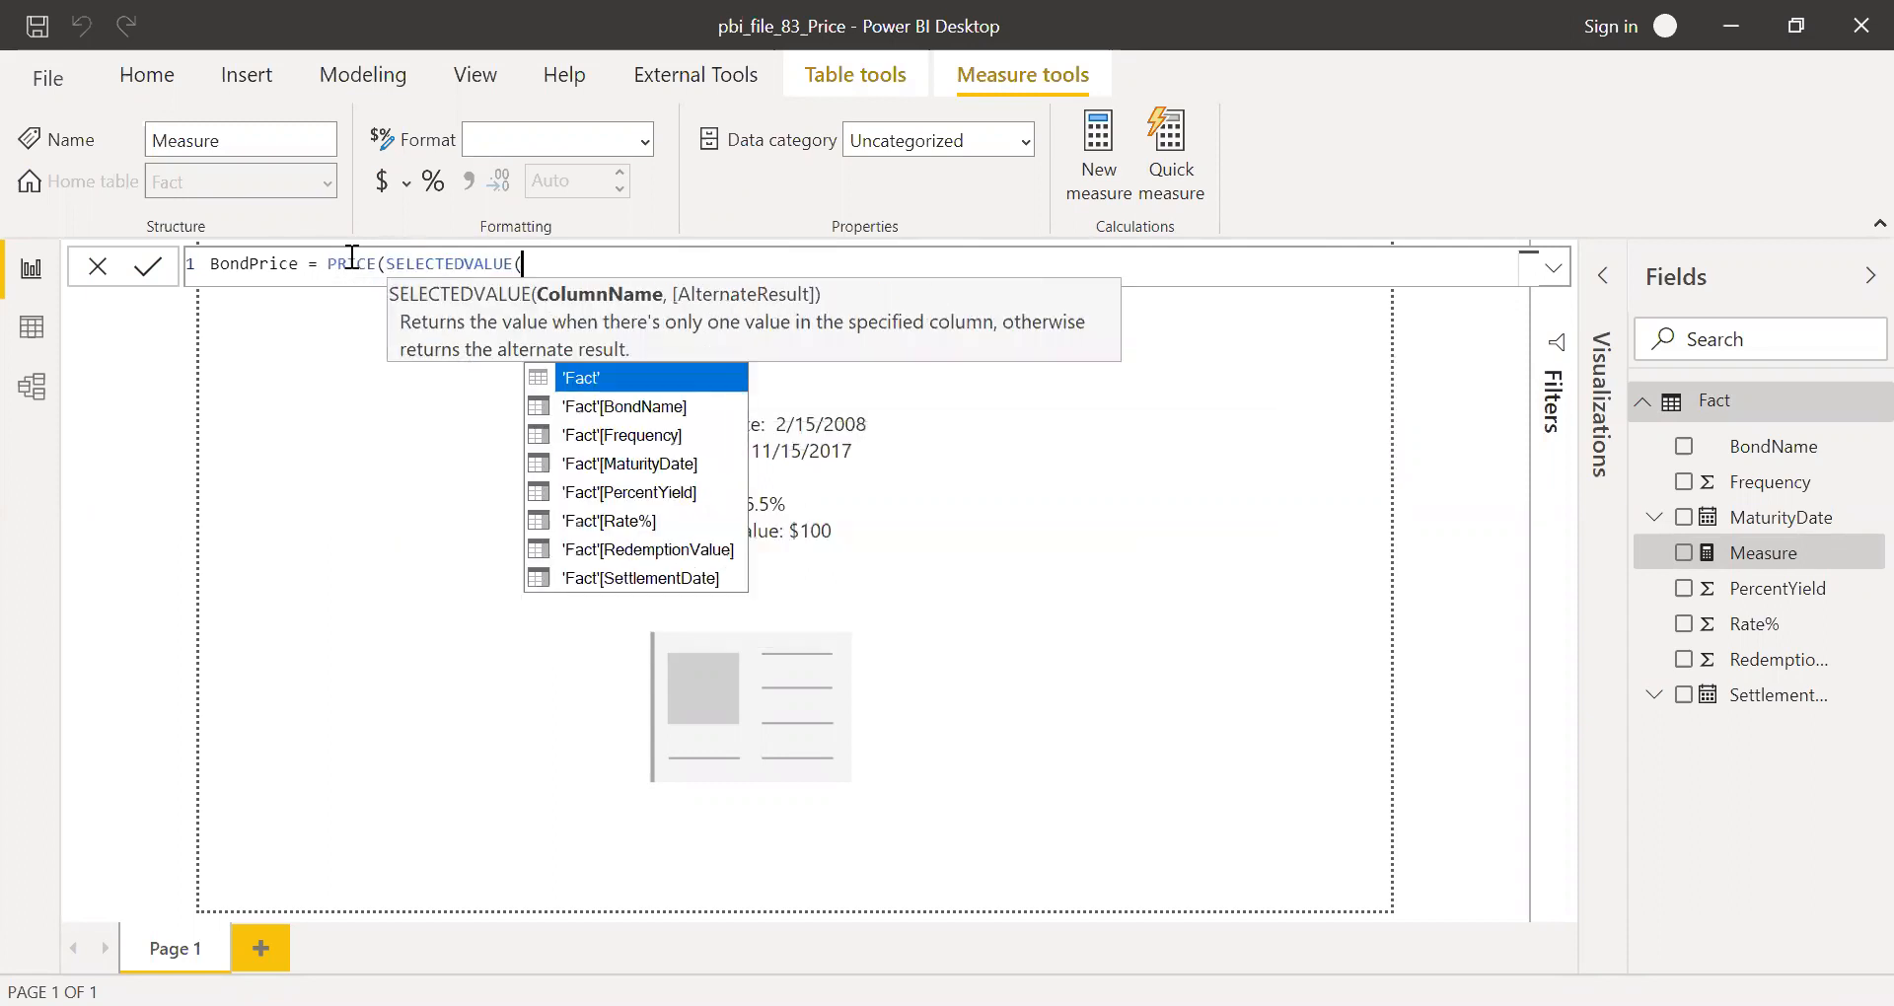
pyautogui.press('Down')
pyautogui.press('Down')
pyautogui.press('Down')
pyautogui.press('Down')
pyautogui.press('Down')
pyautogui.press('Down')
pyautogui.press('Down')
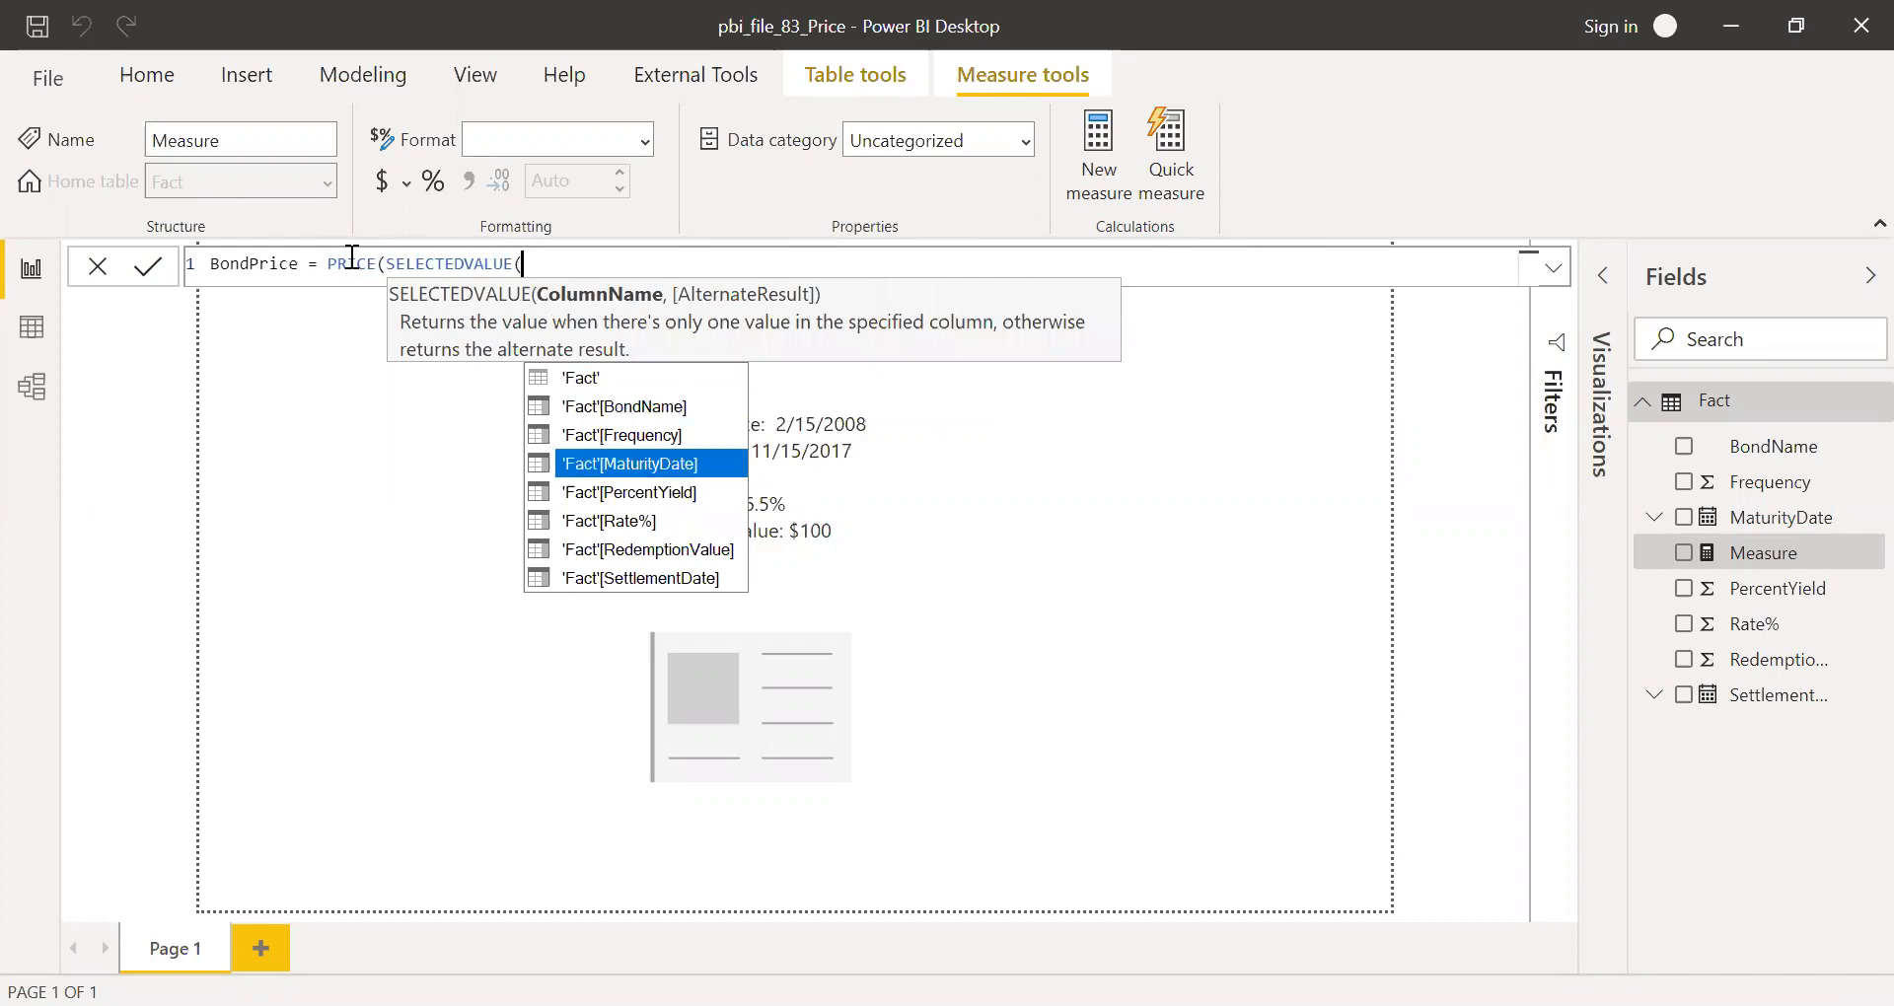
pyautogui.press('Tab')
pyautogui.write(')')
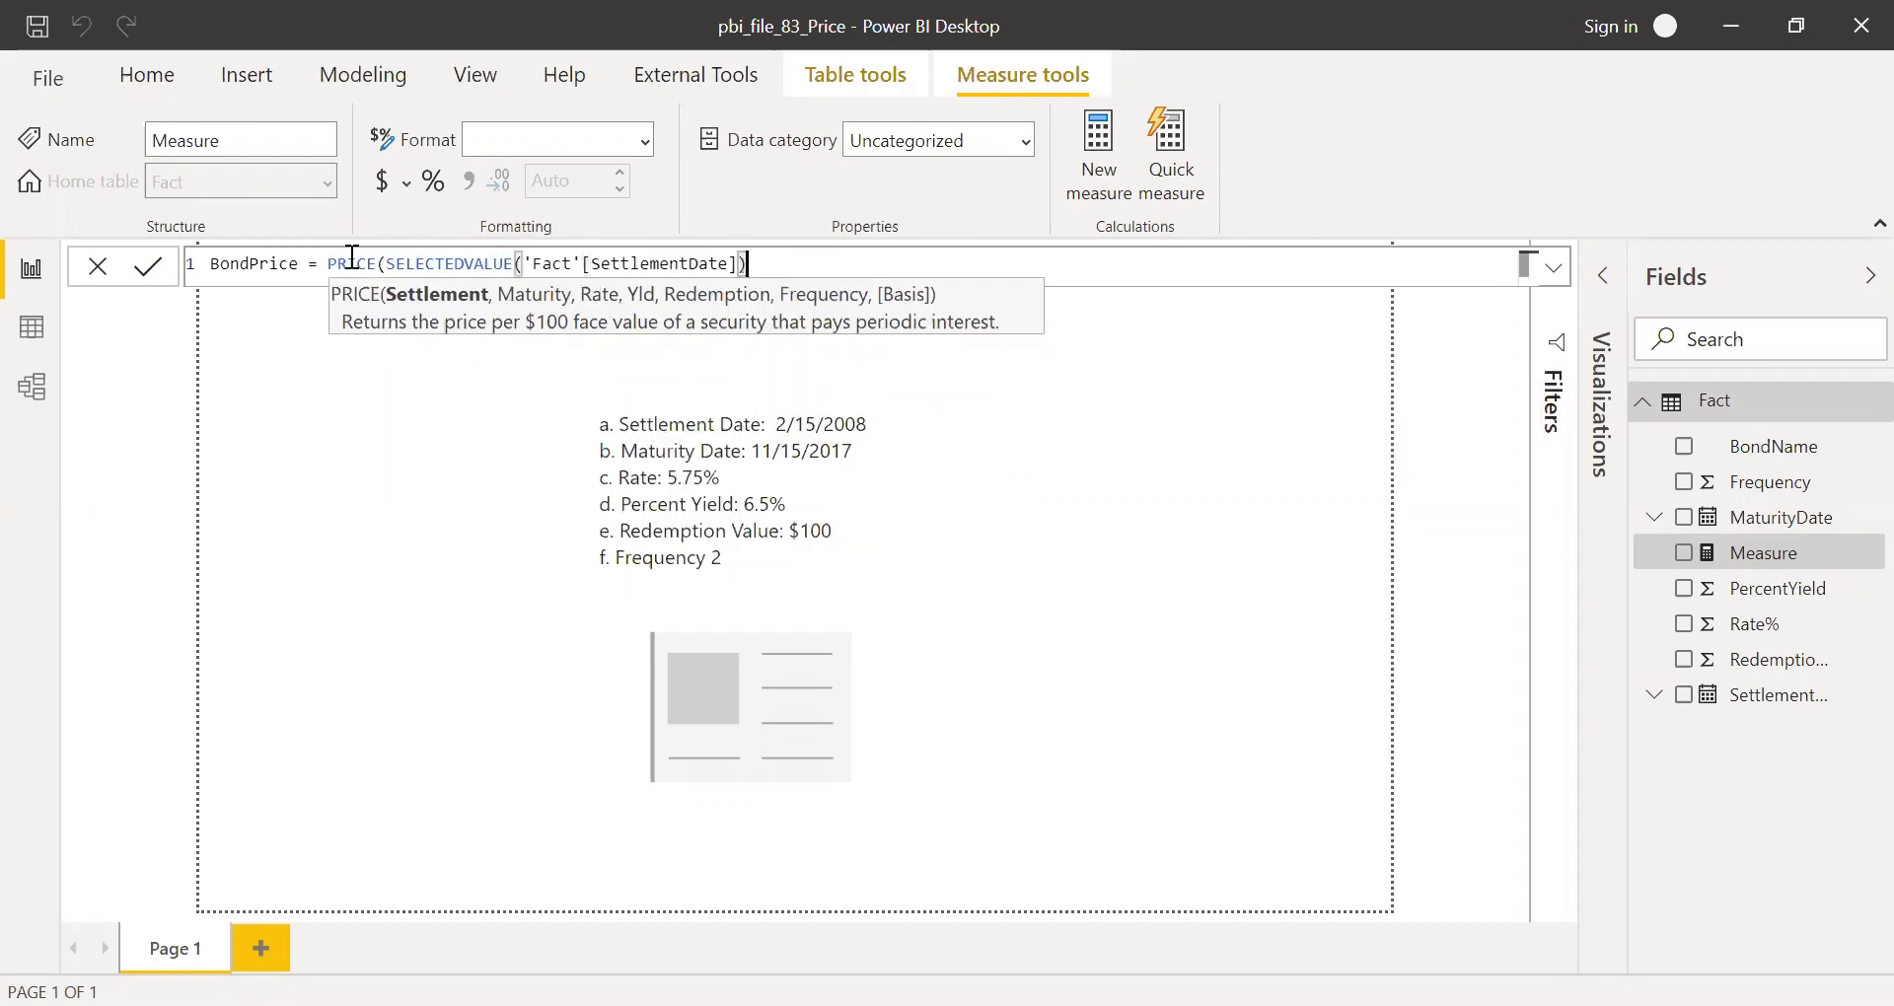
pyautogui.write(',')
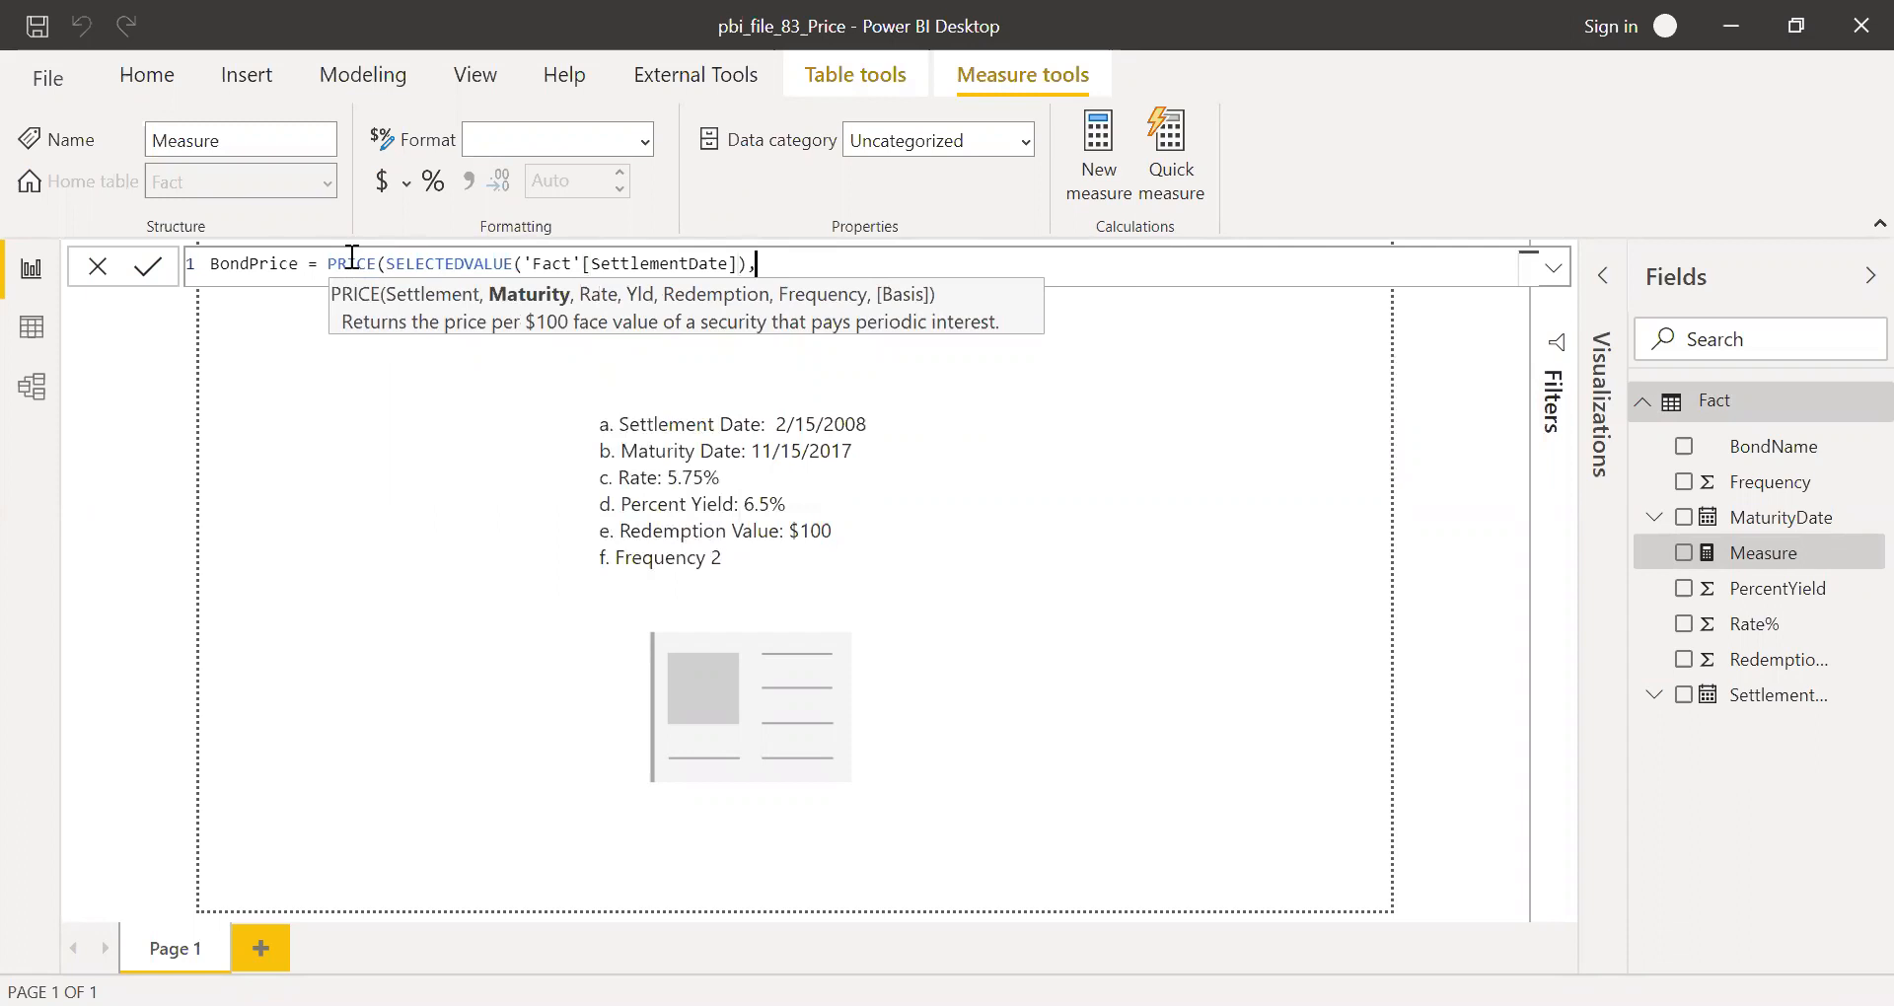
# Step: Add SELECTEDVALUE('Fact'[MaturityDate]) as the Maturity argument of the PRICE function in the BondPrice measure
pyautogui.write('sel')
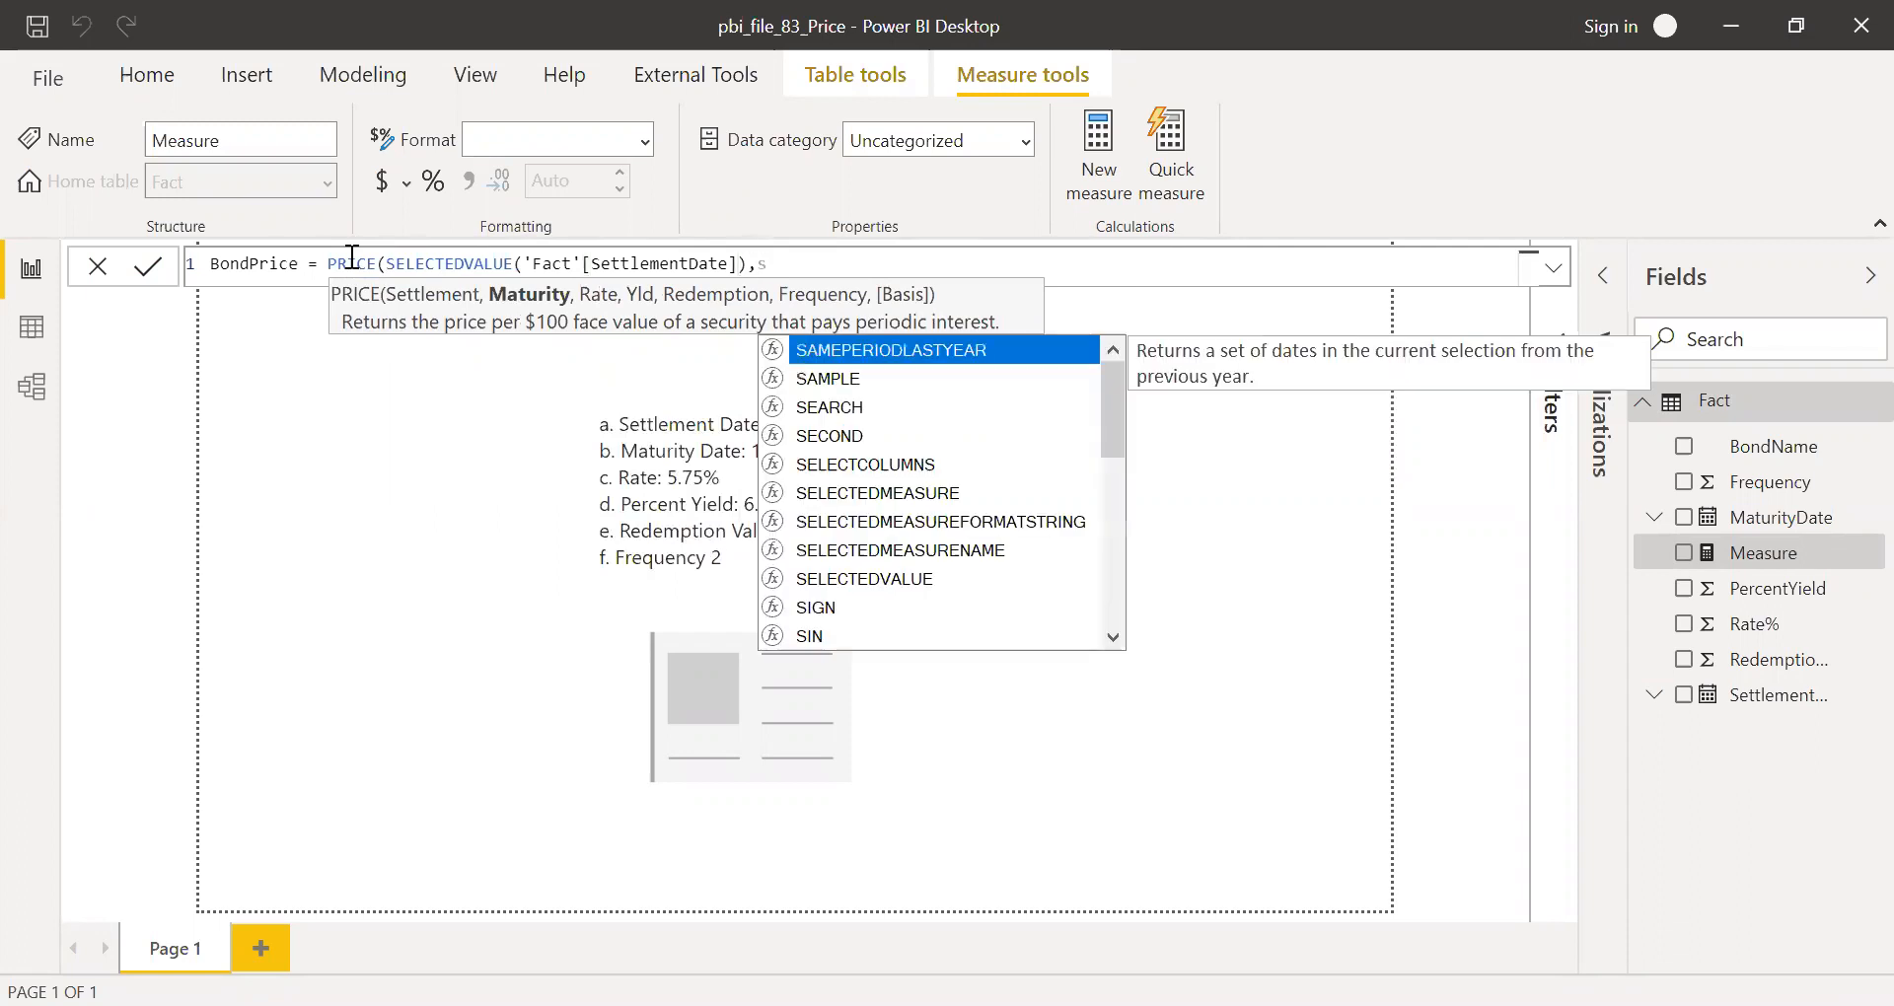
pyautogui.press('Down')
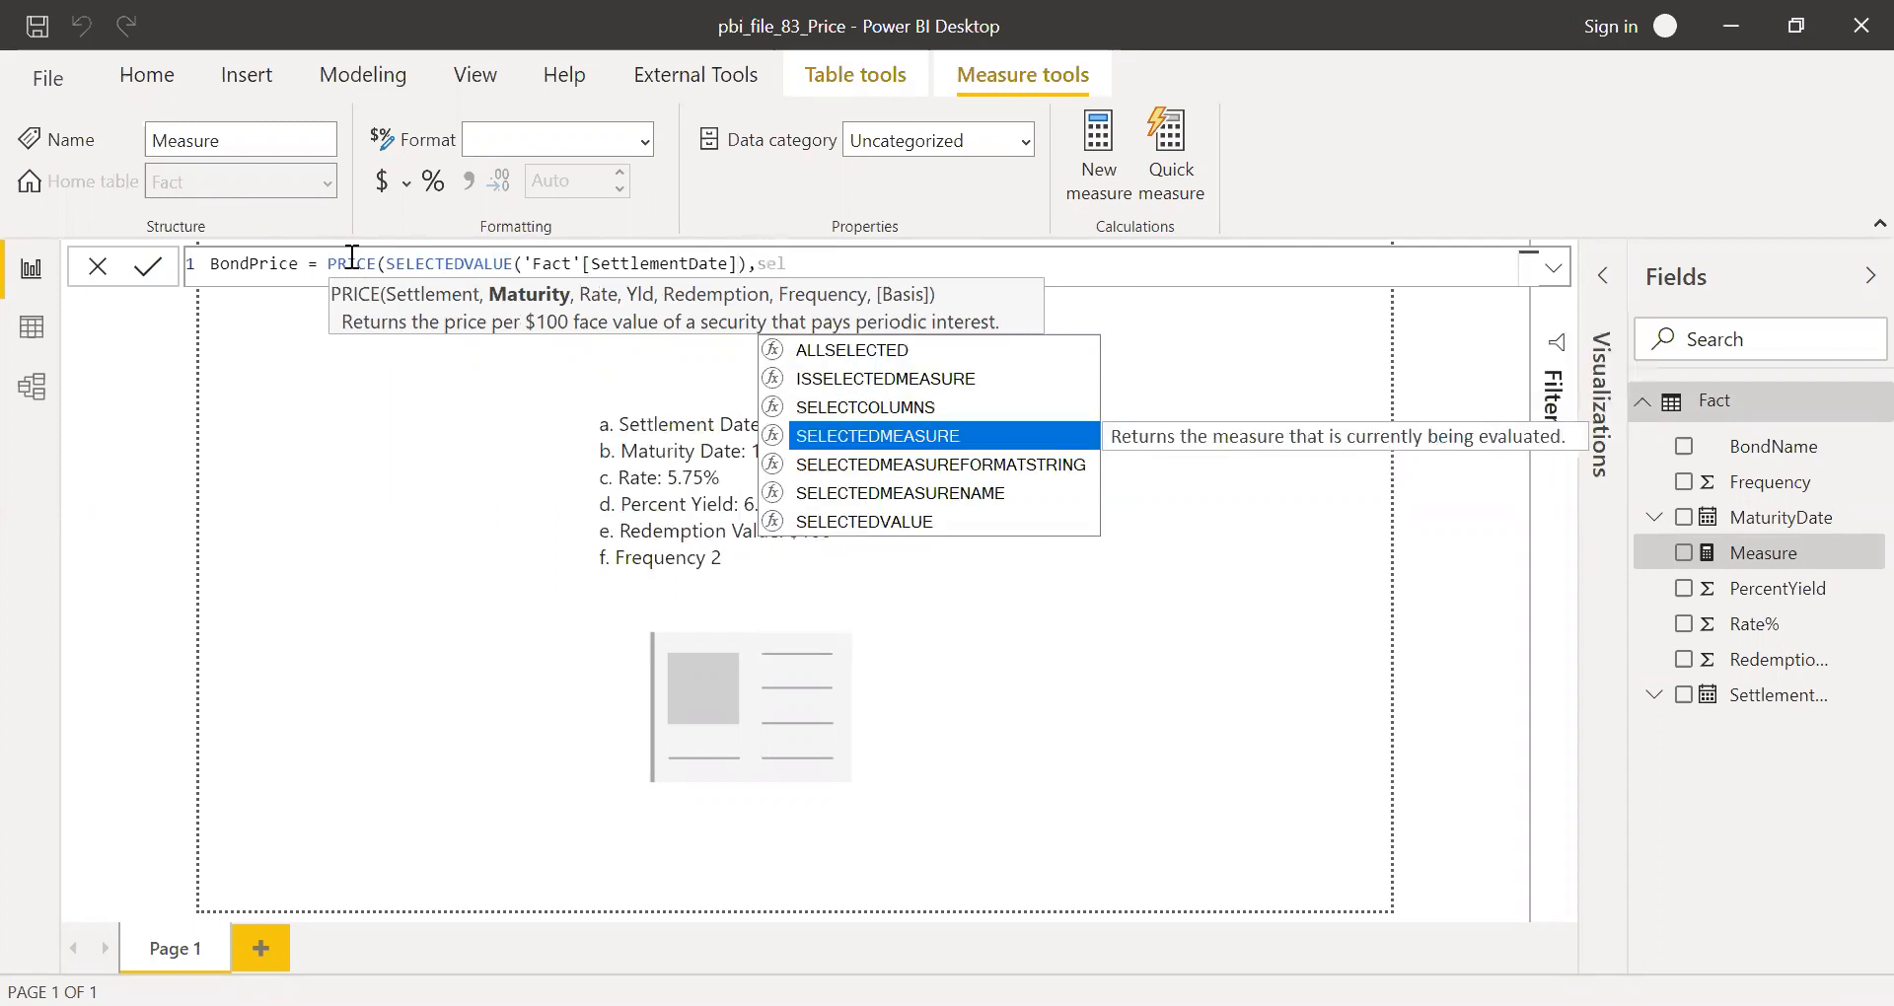
pyautogui.press('Down')
pyautogui.press('Down')
pyautogui.press('Down')
pyautogui.press('Tab')
pyautogui.write('matu')
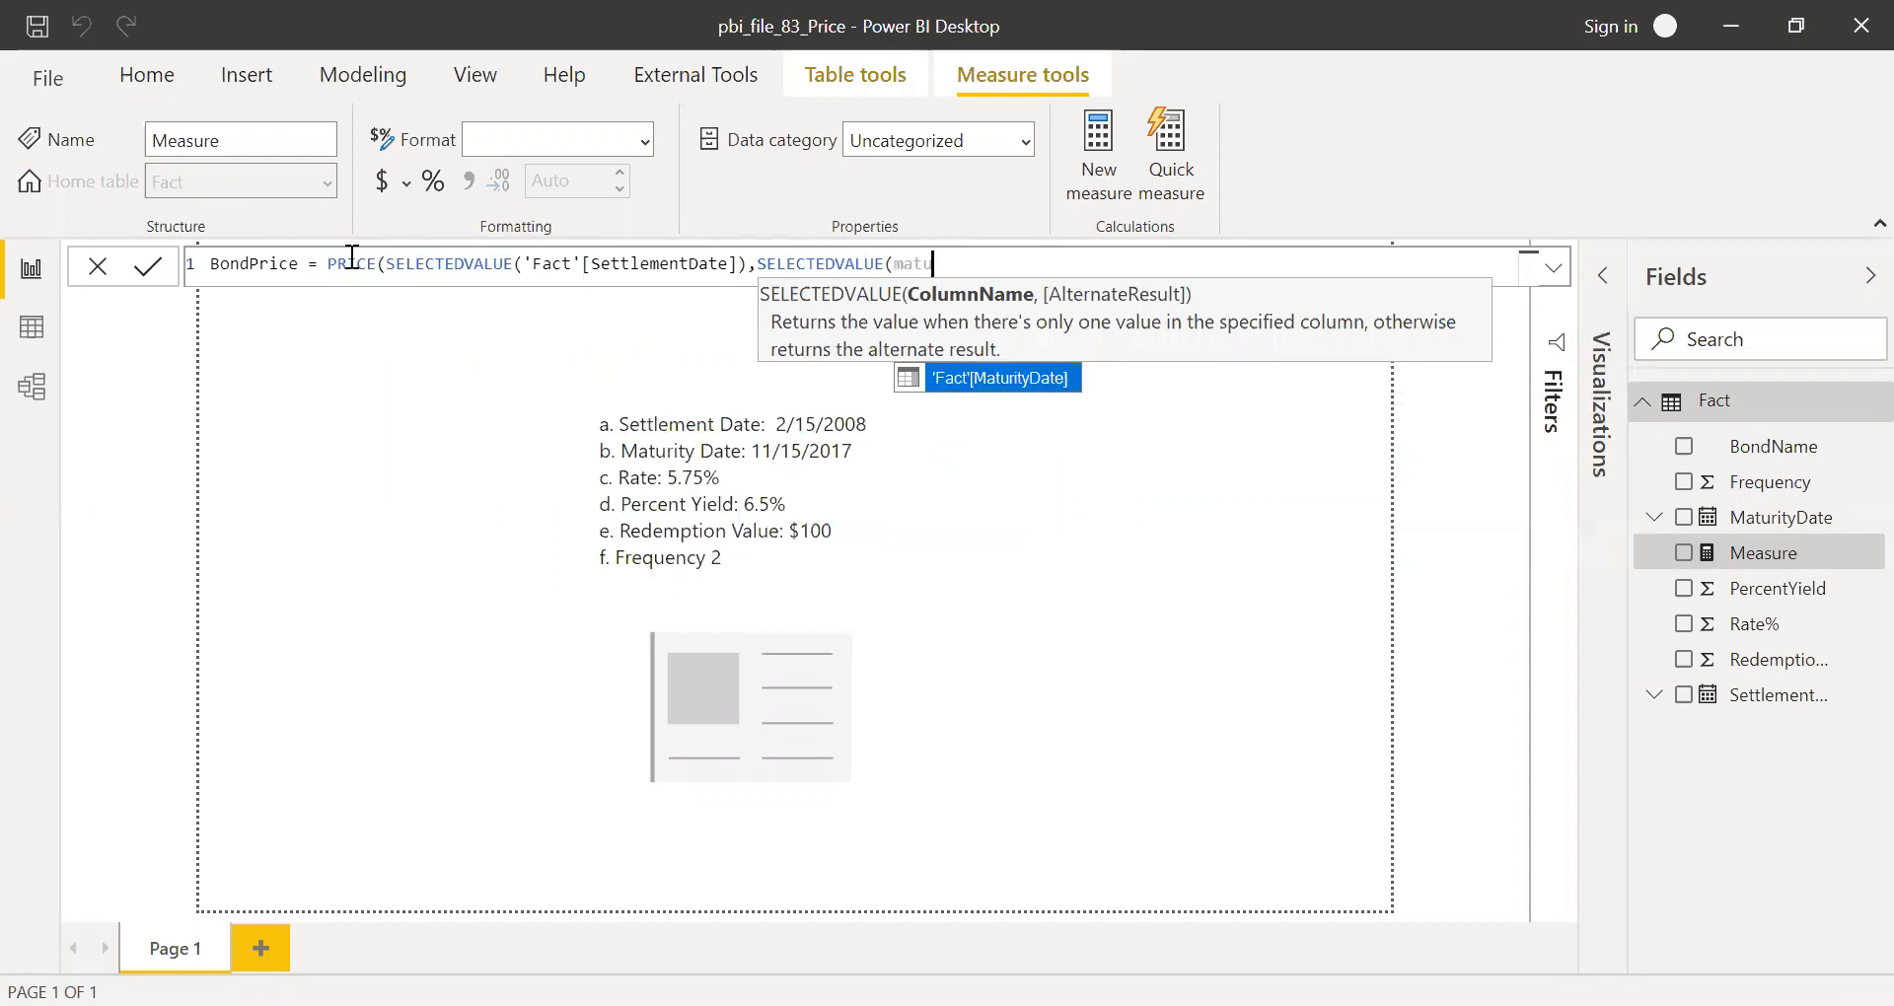
pyautogui.press('Tab')
pyautogui.write(')')
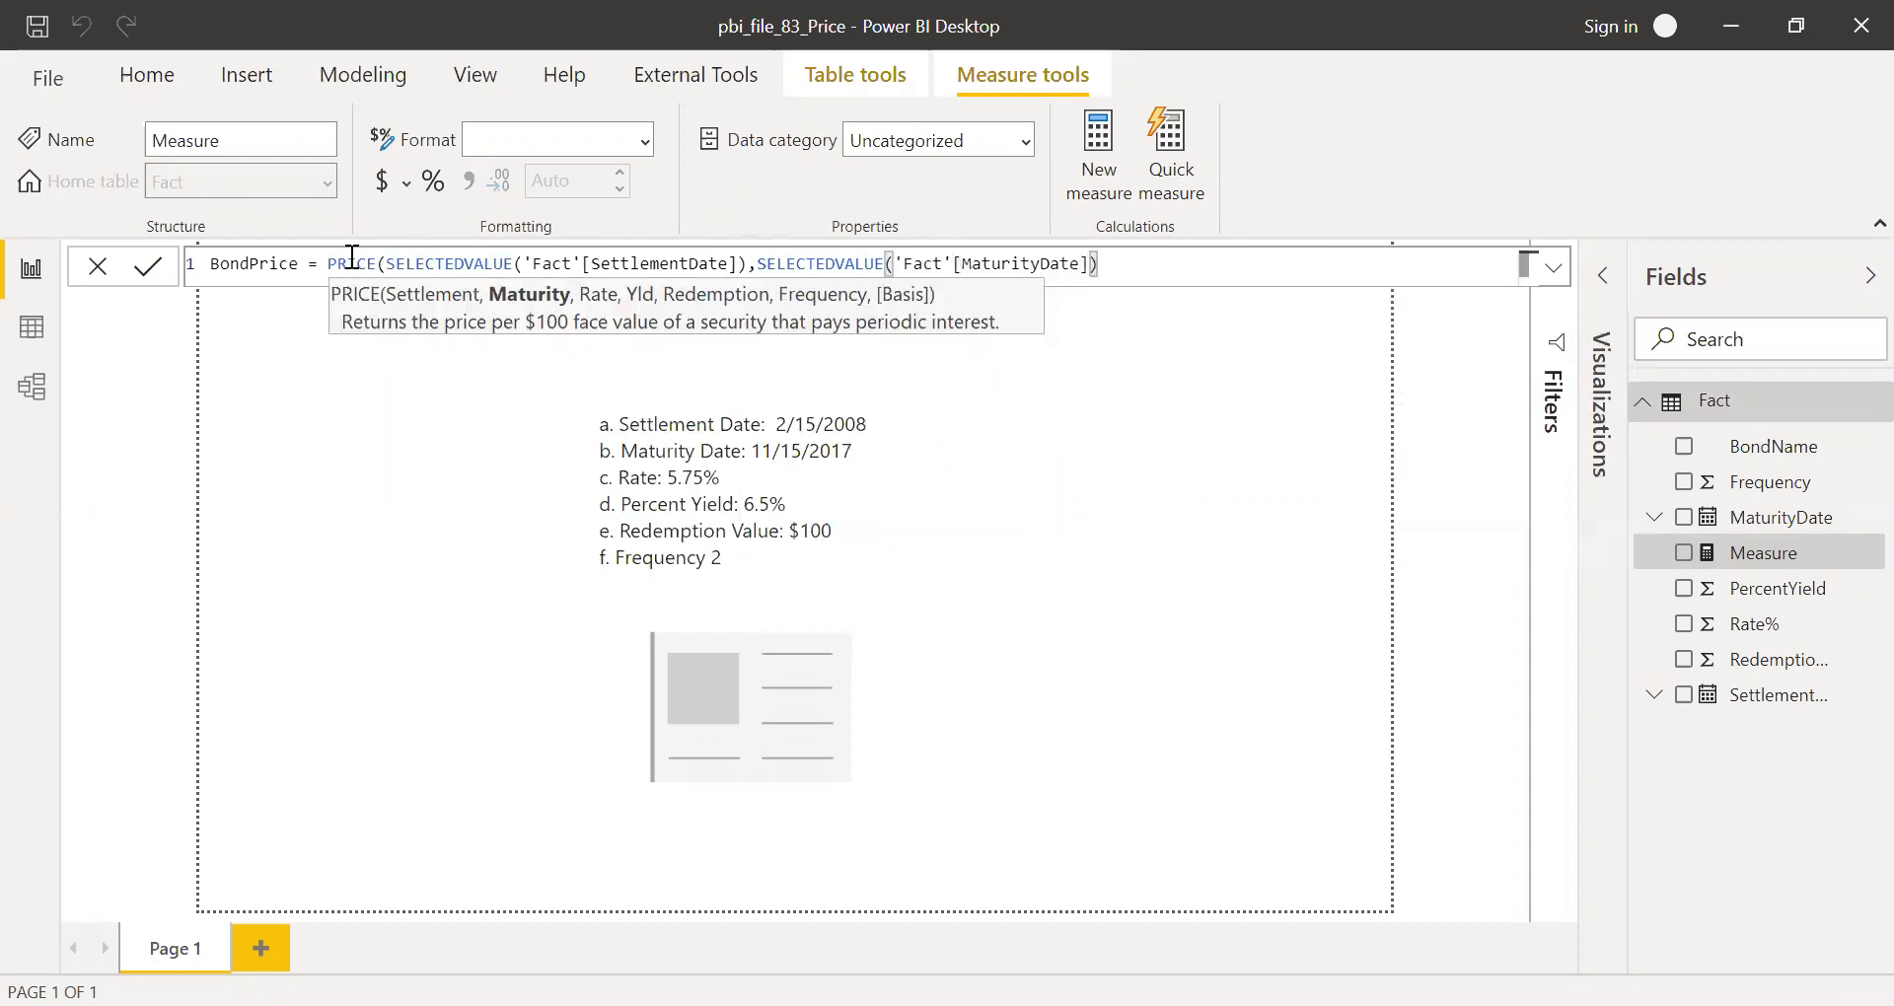
pyautogui.write(',')
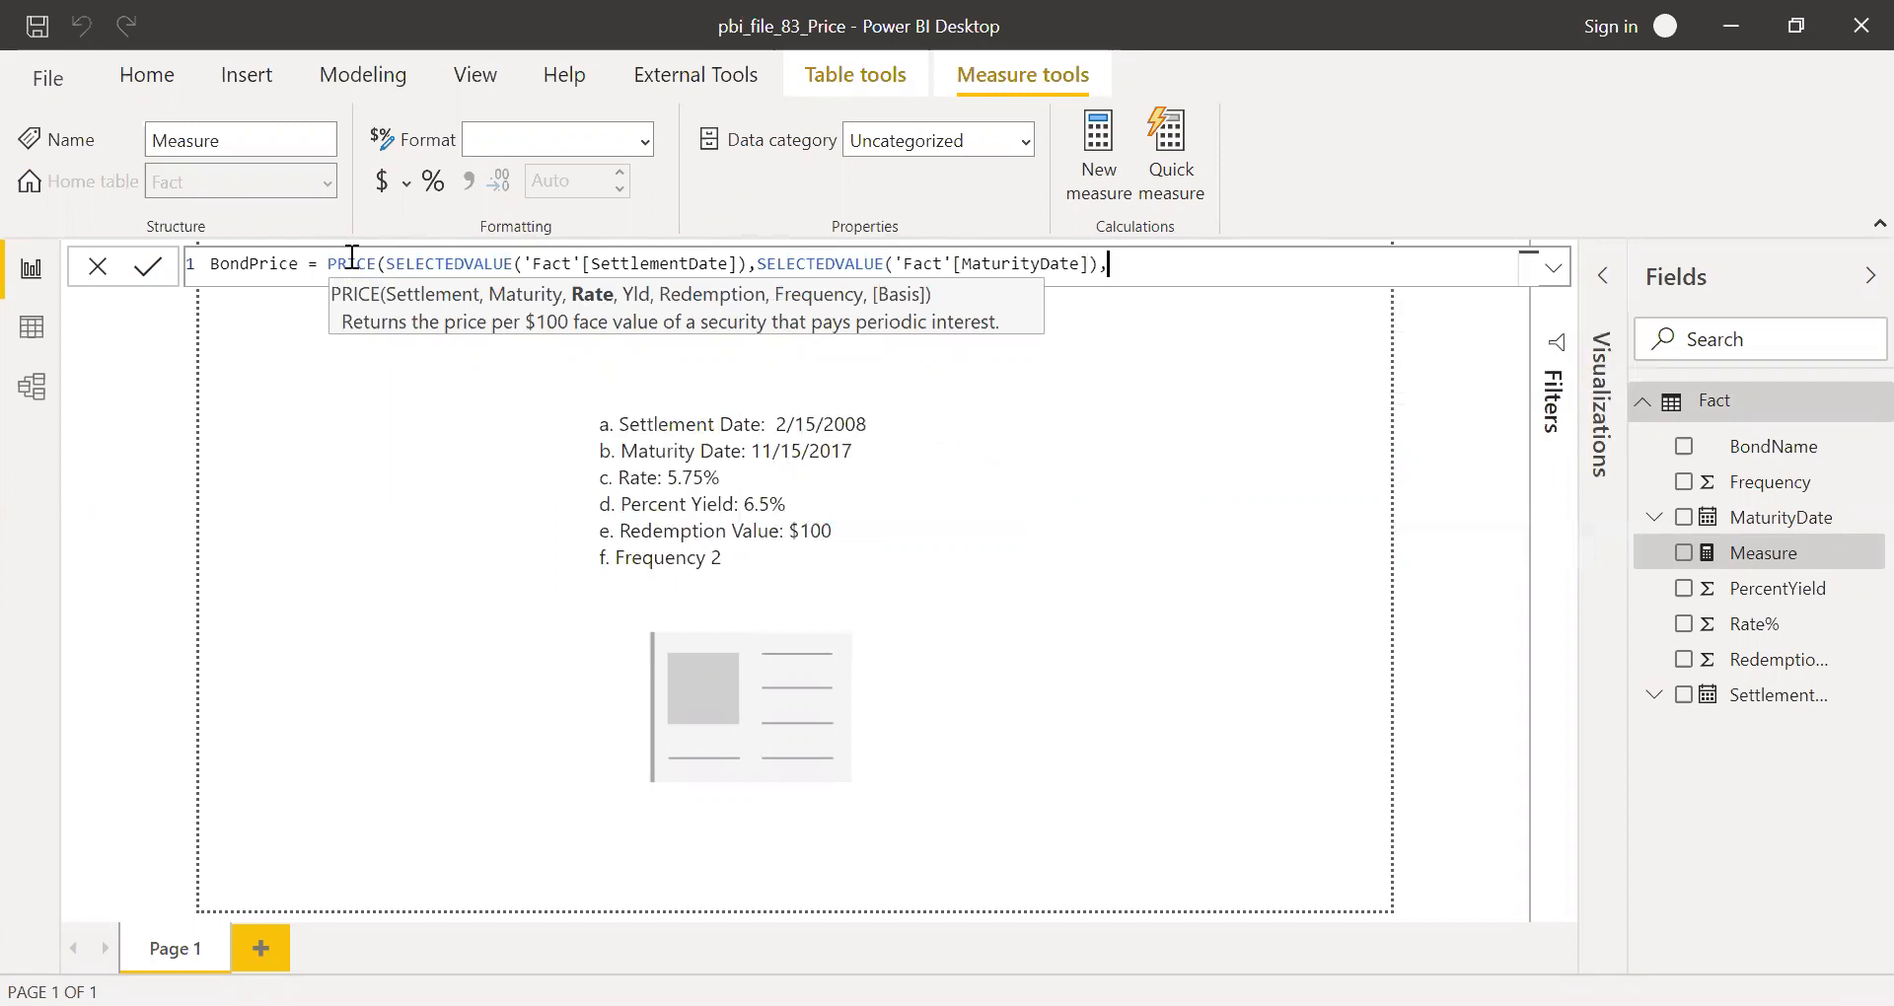
# Step: Add SELECTEDVALUE('Fact'[Rate%]) as the Rate argument of the PRICE function in the BondPrice measure
pyautogui.write('sel')
pyautogui.press('Down')
pyautogui.press('Down')
pyautogui.press('Down')
pyautogui.press('Down')
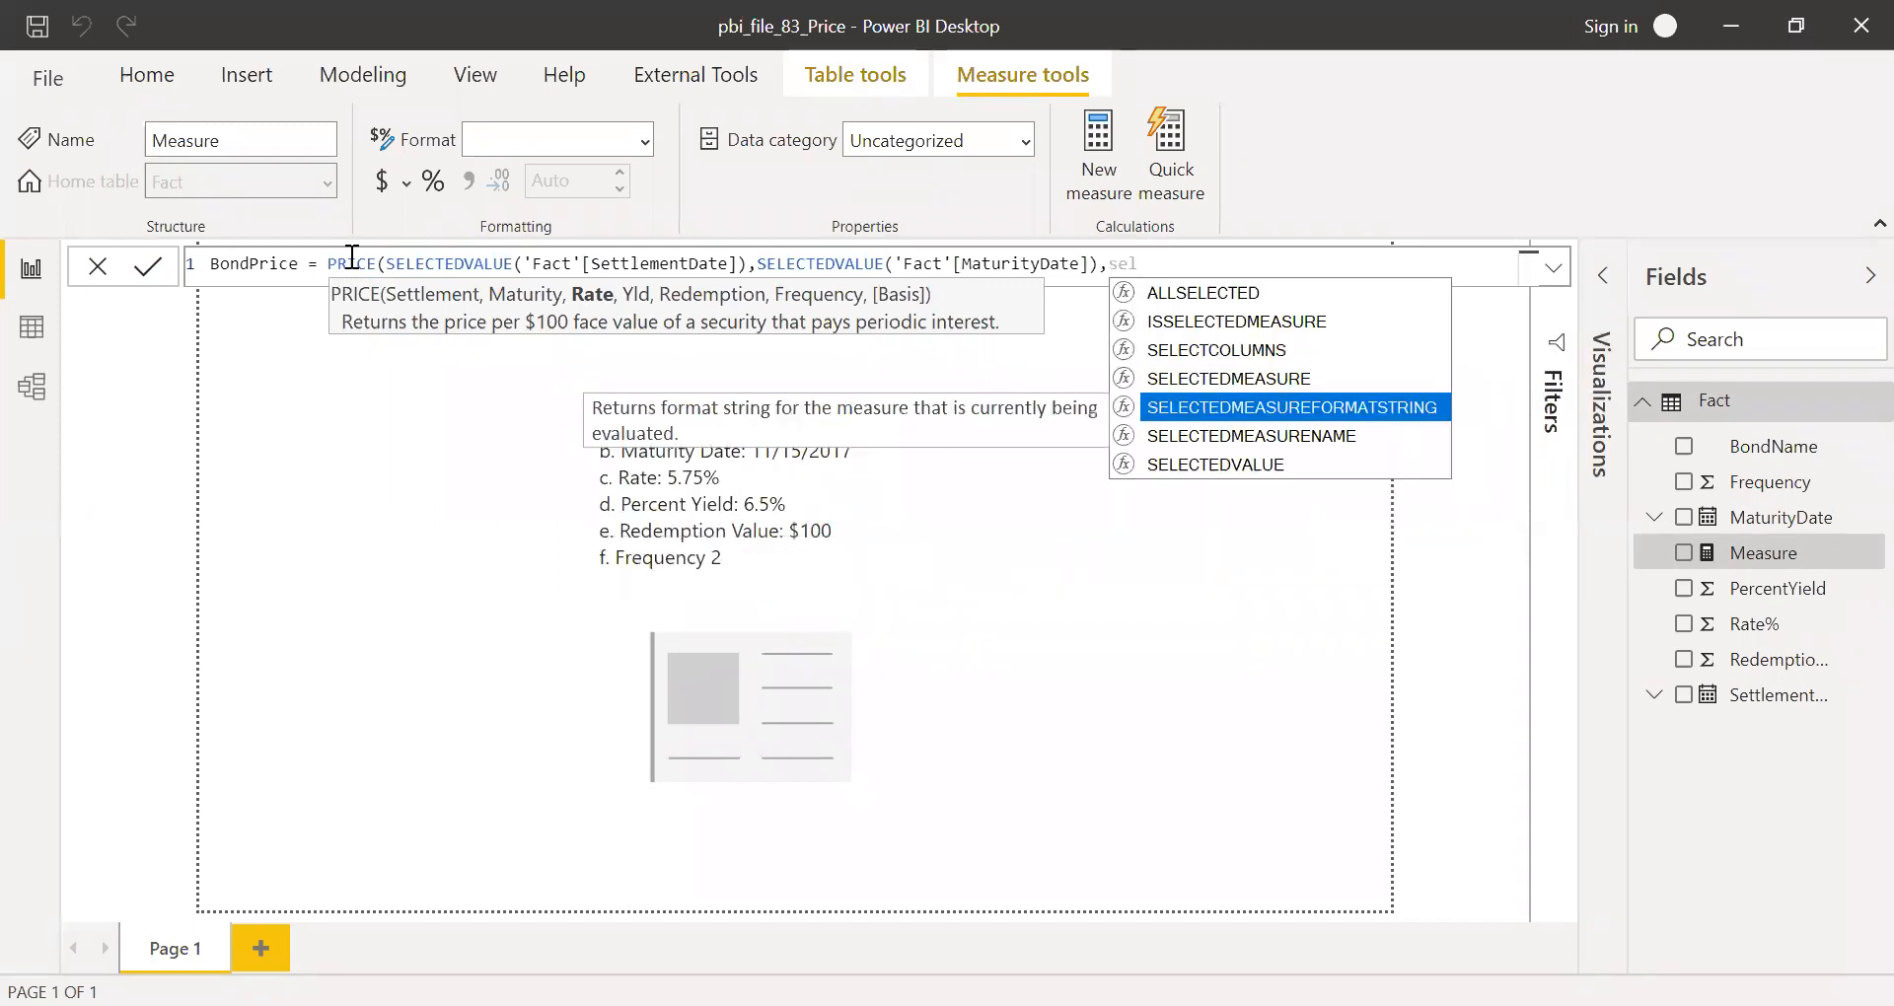
pyautogui.press('Tab')
pyautogui.press('Down')
pyautogui.press('Down')
pyautogui.press('Down')
pyautogui.press('Down')
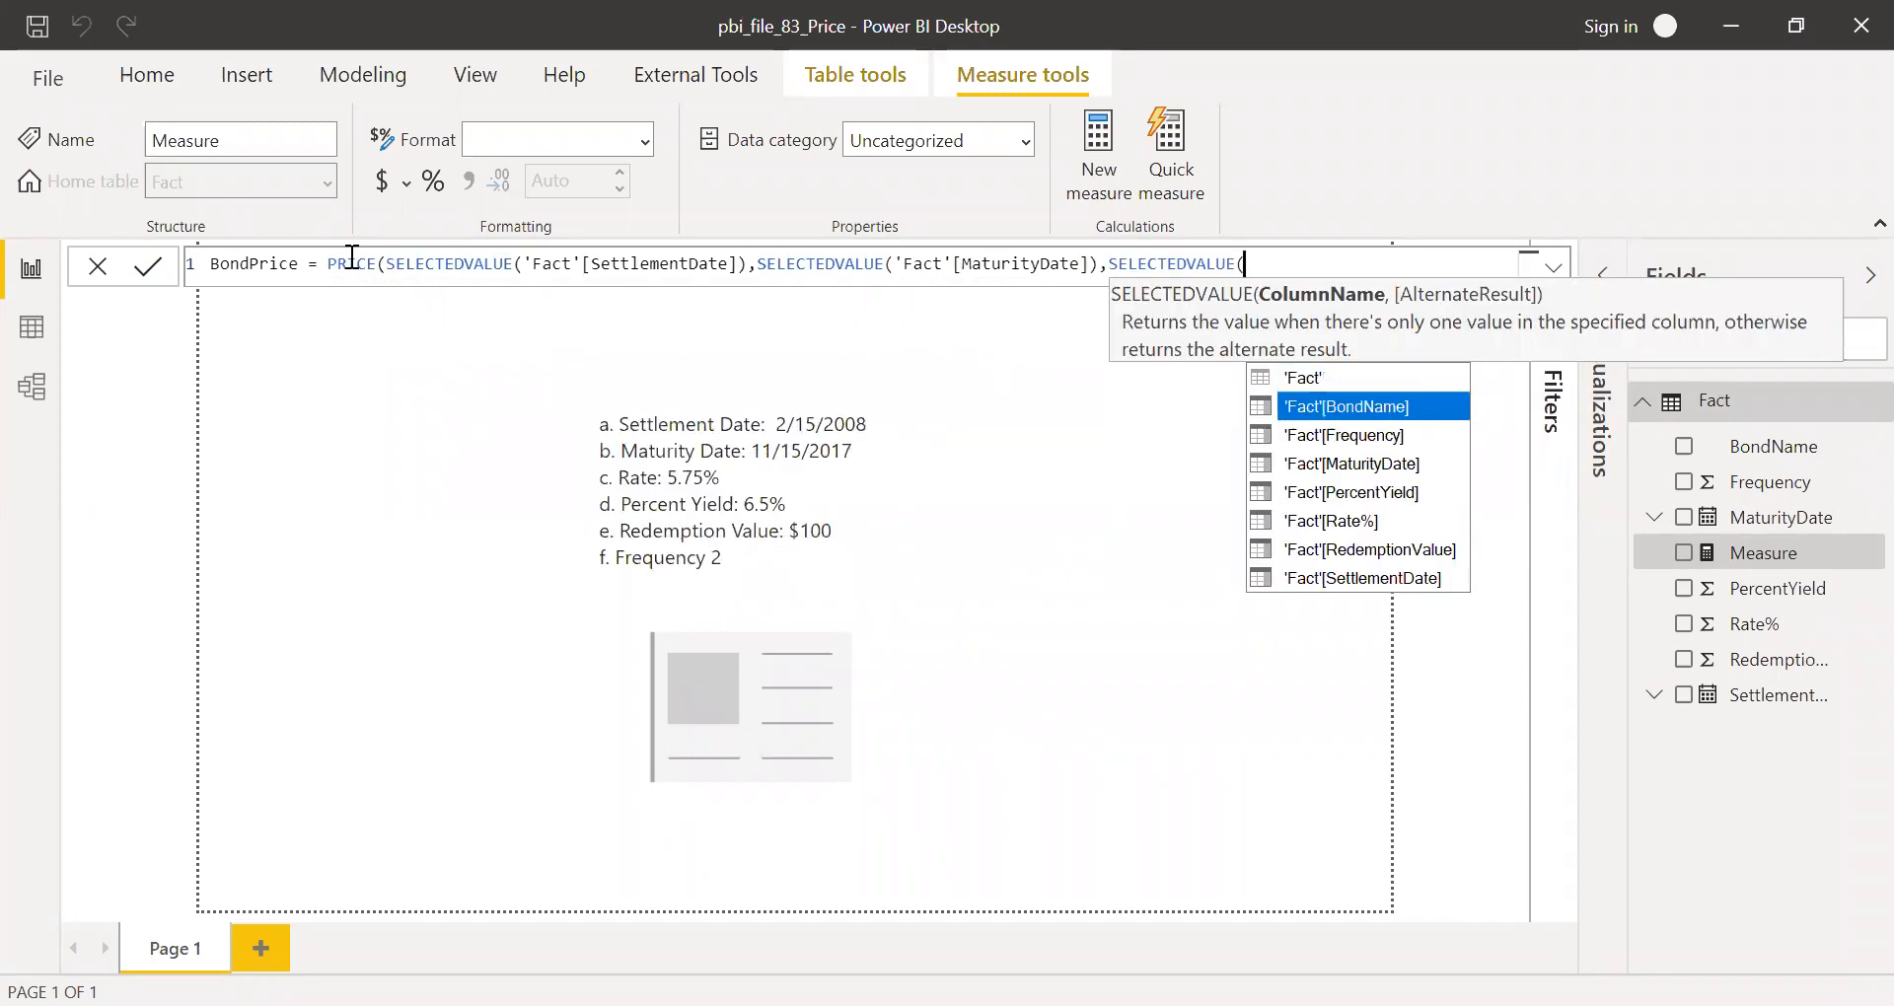
pyautogui.press('Down')
pyautogui.press('Tab')
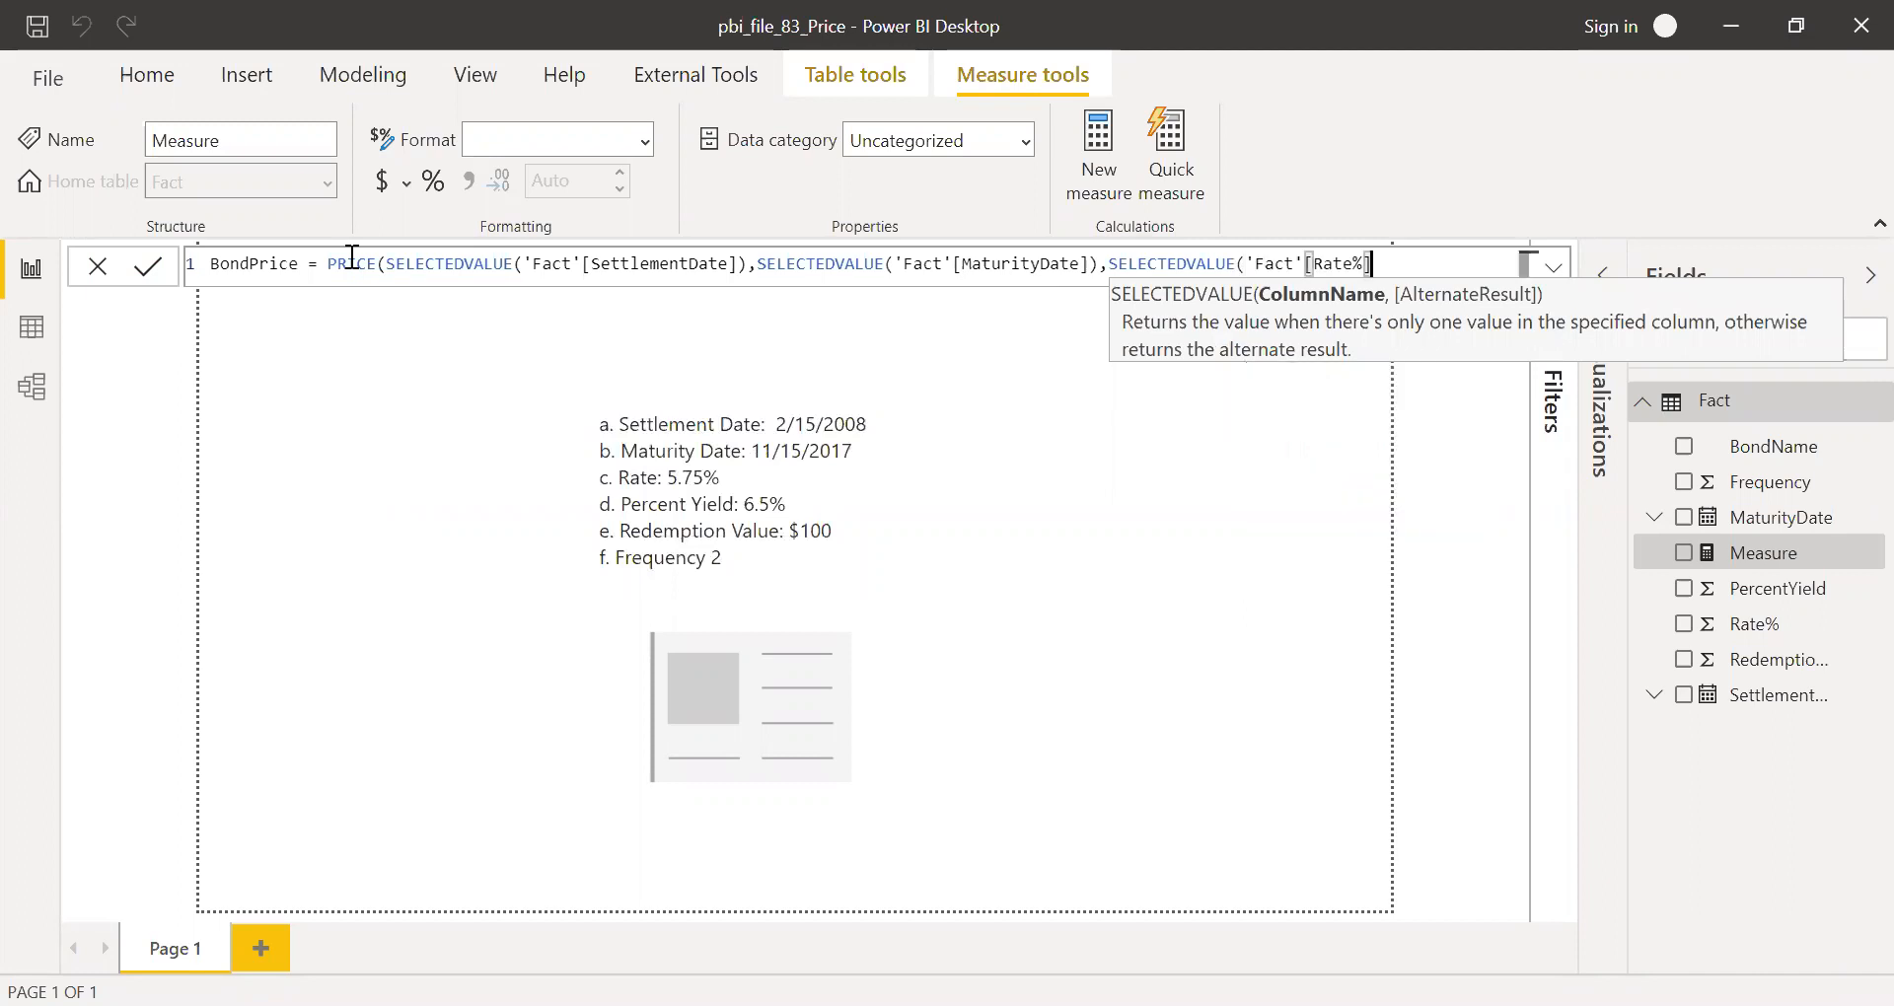
pyautogui.write(')')
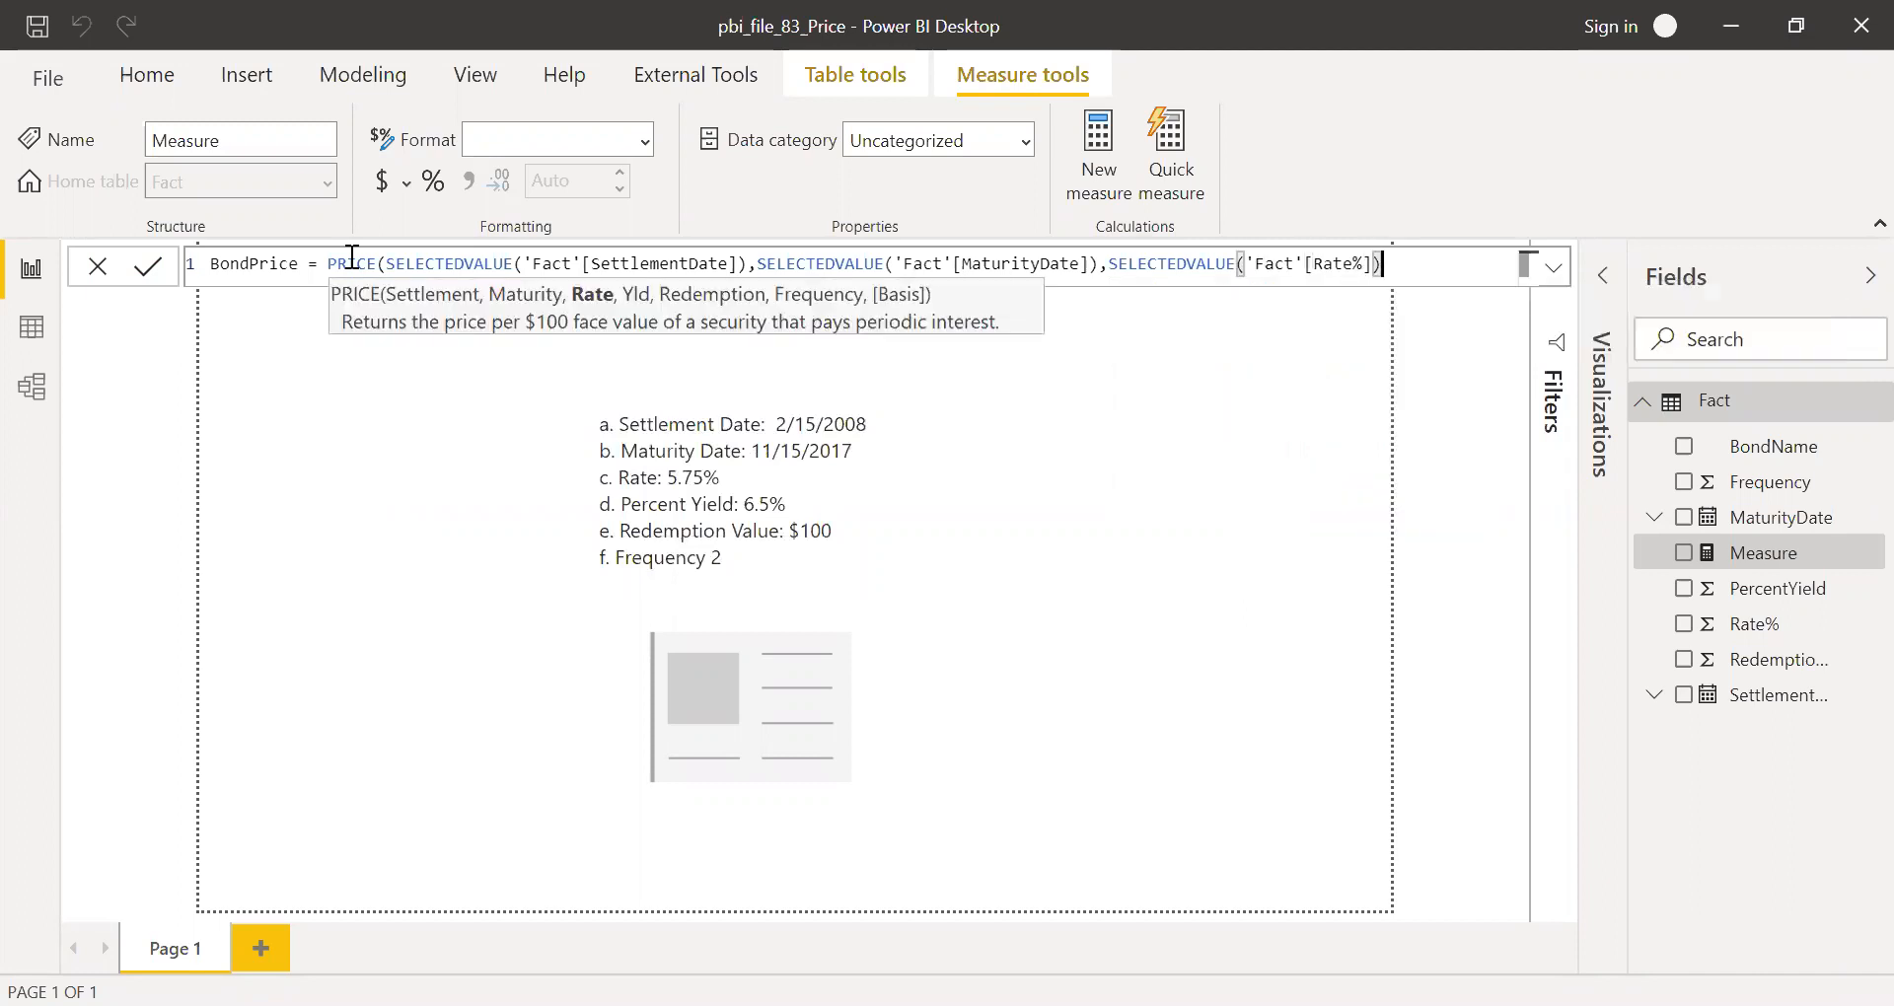
pyautogui.write(',')
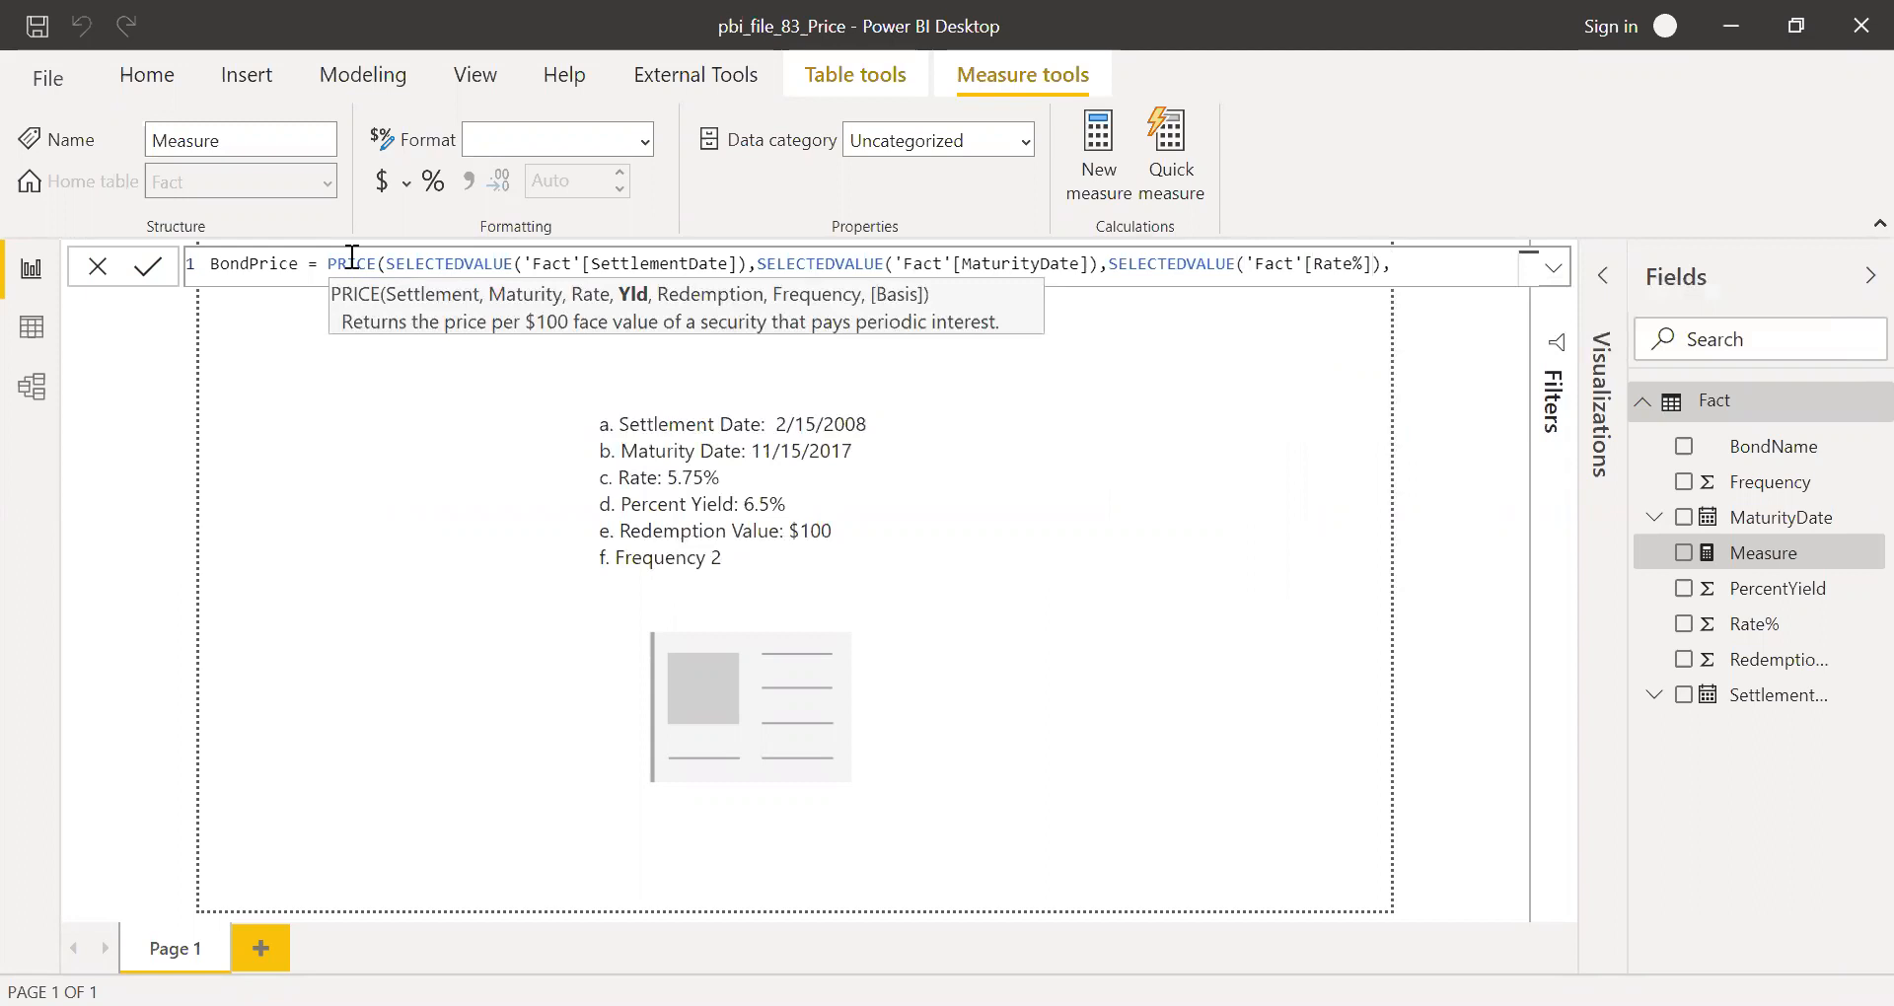
# Step: Add SELECTEDVALUE('Fact'[PercentYield]) as the Yld argument of the PRICE function in the BondPrice measure
pyautogui.write('sel')
pyautogui.press('Down')
pyautogui.press('Down')
pyautogui.press('Down')
pyautogui.press('Down')
pyautogui.press('Tab')
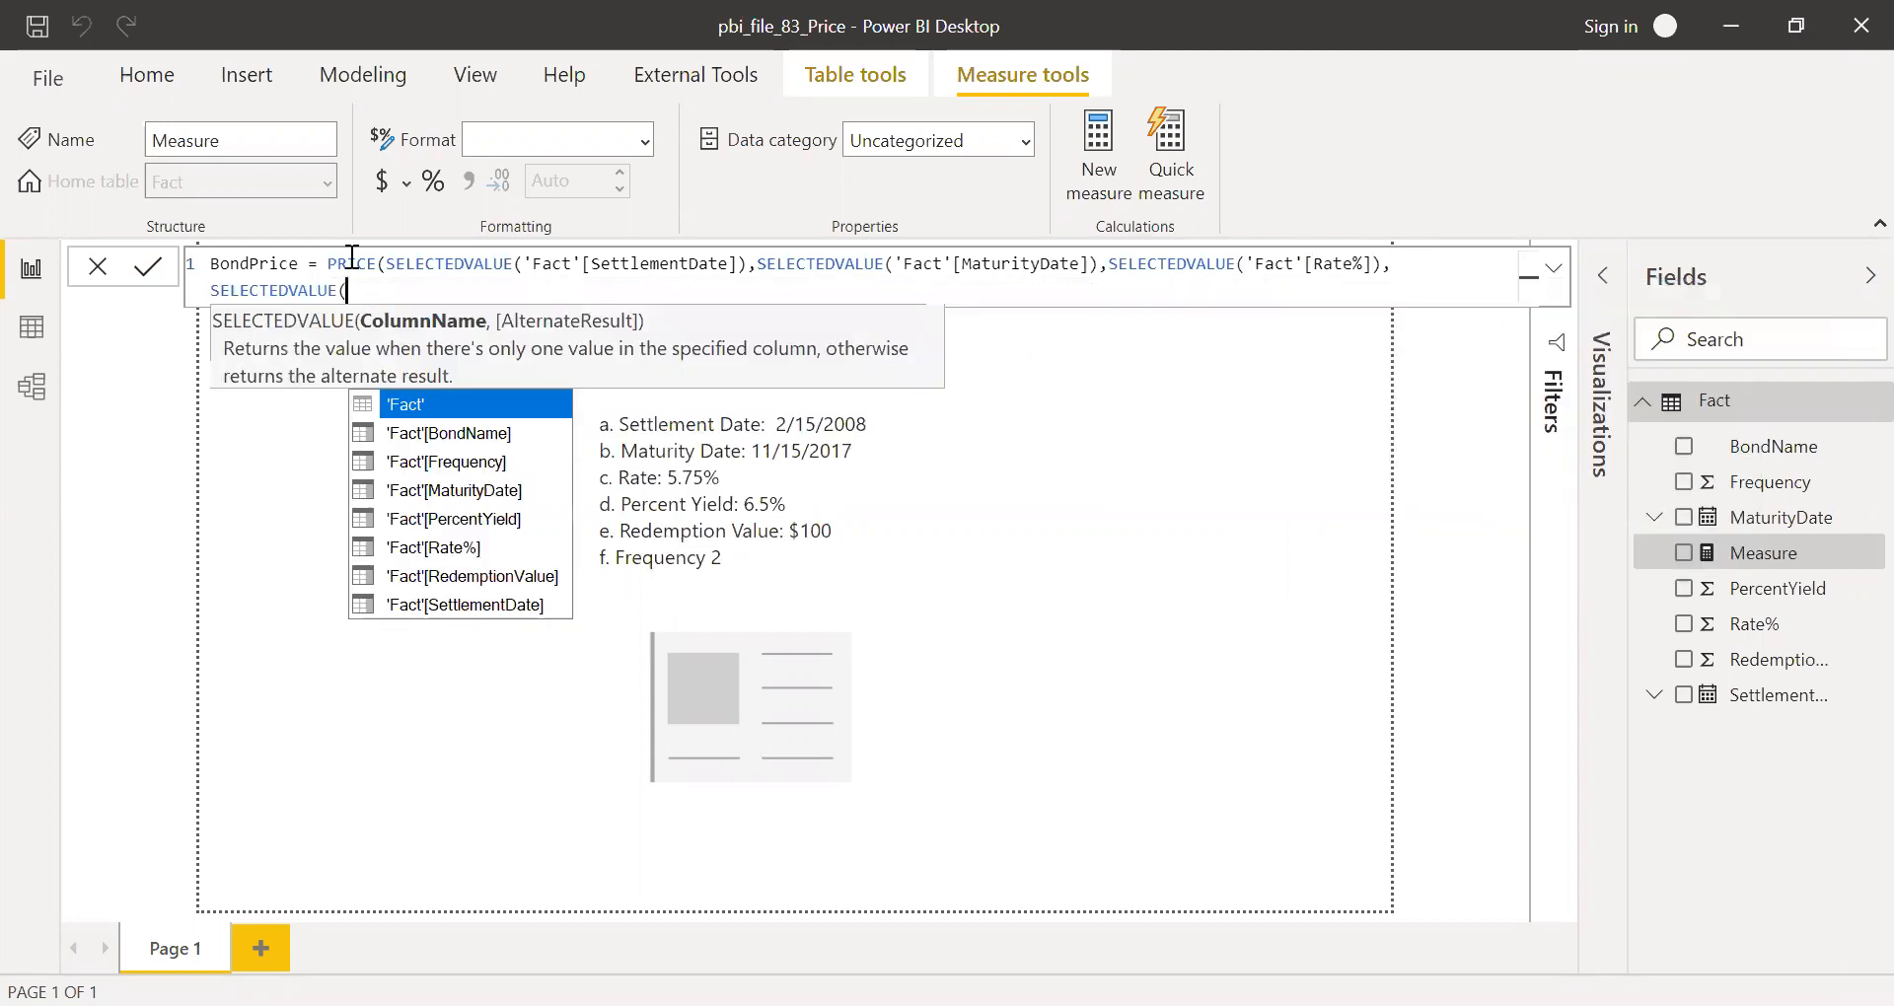
pyautogui.press('Down')
pyautogui.press('Down')
pyautogui.press('Down')
pyautogui.press('Down')
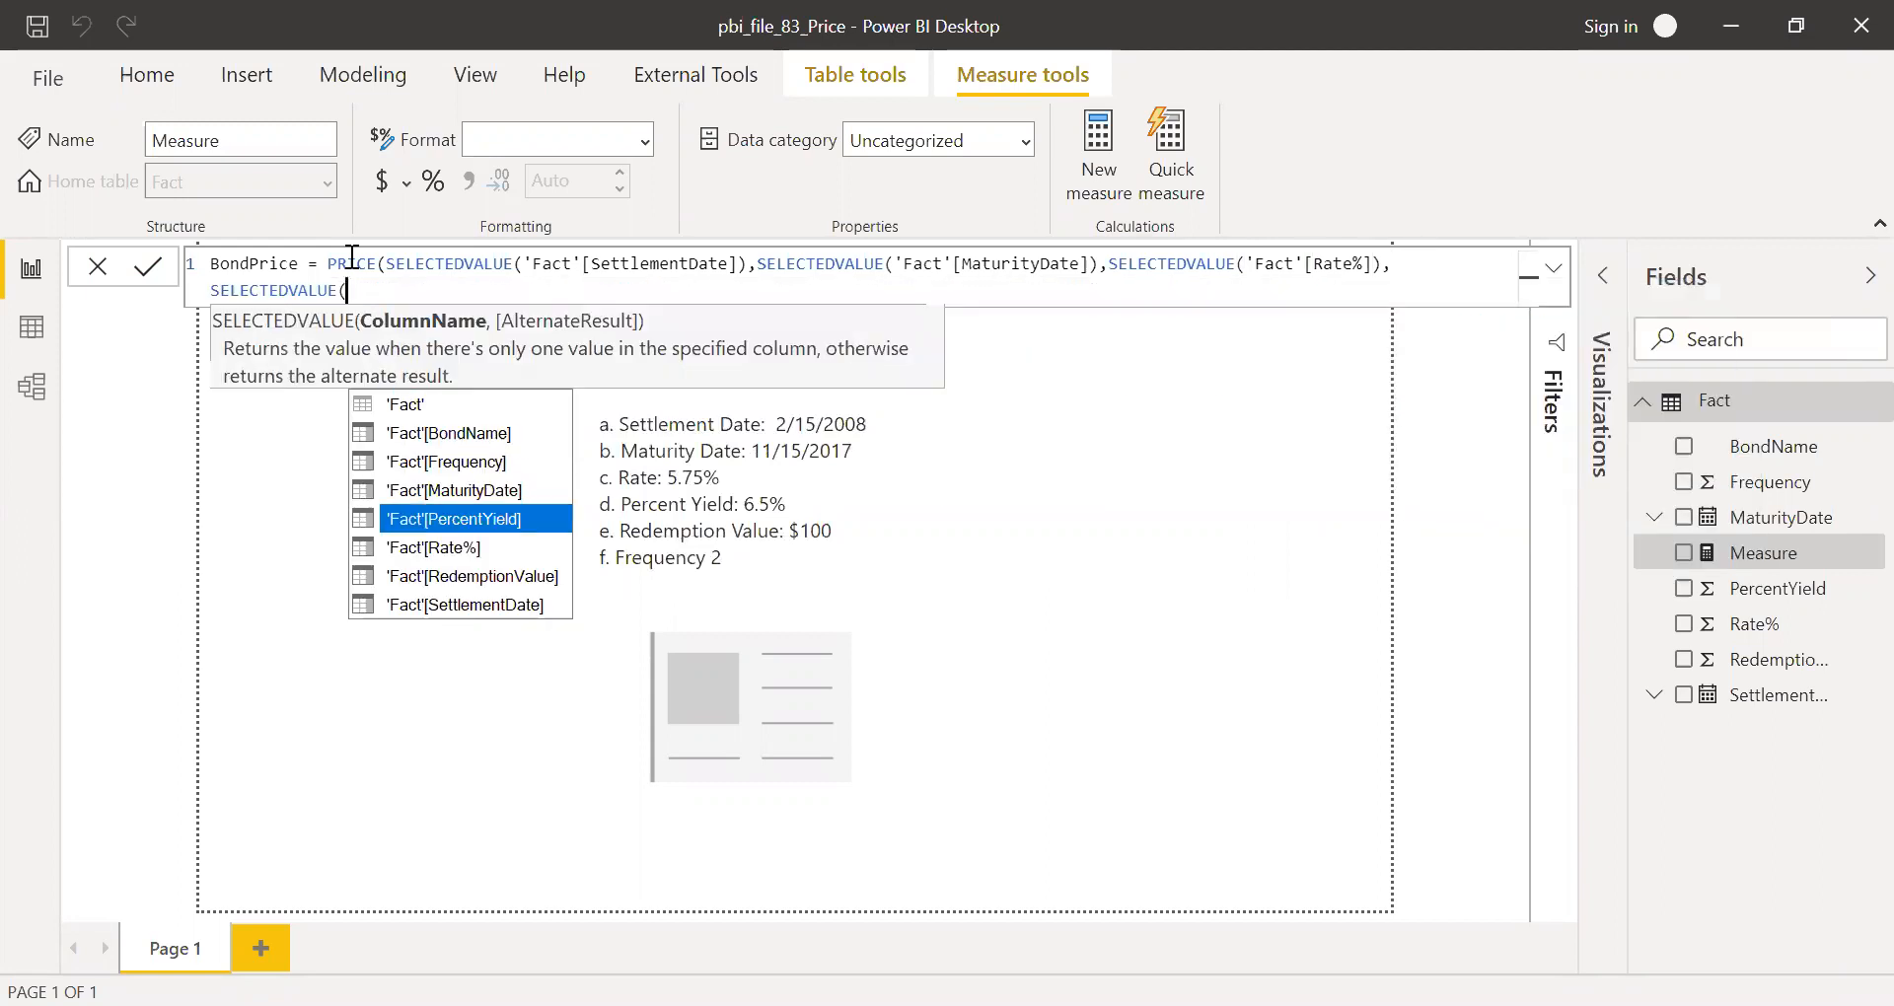
pyautogui.press('Tab')
pyautogui.write(')')
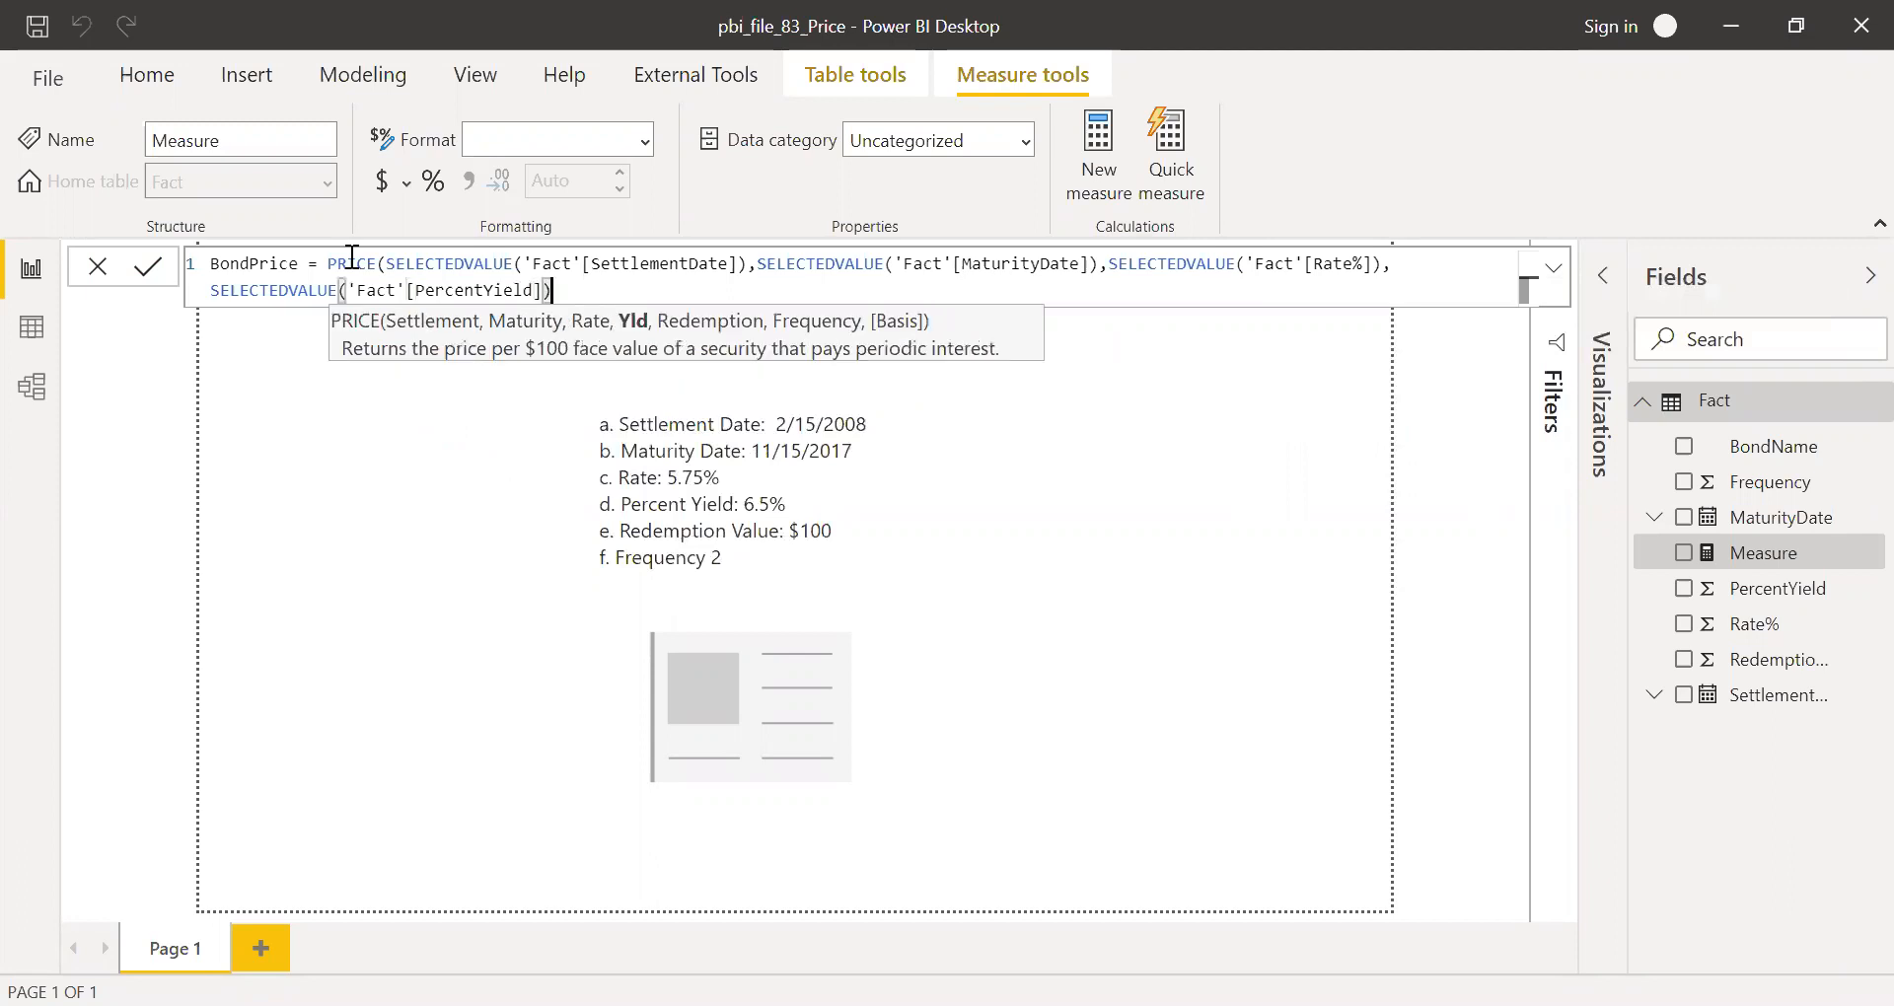
# Step: Add SELECTEDVALUE('Fact'[RedemptionValue]) as the Redemption argument of the PRICE function in the BondPrice measure
pyautogui.write(',sel')
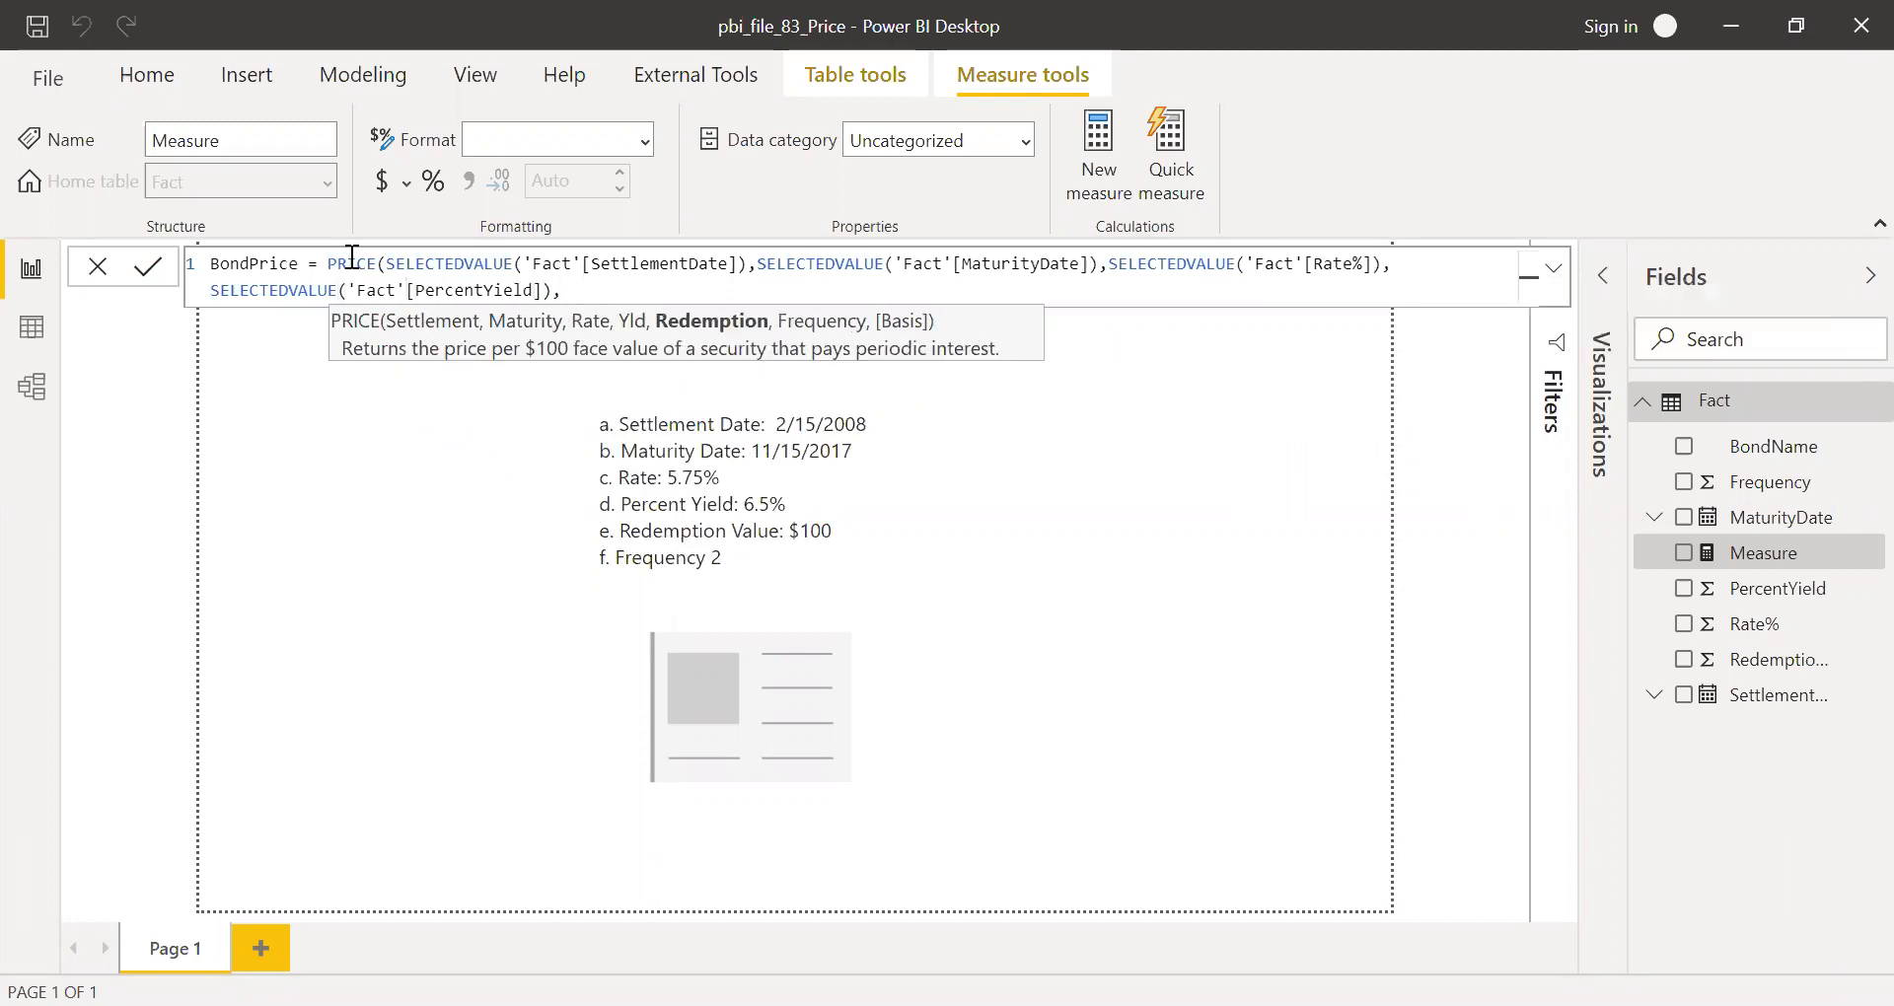
pyautogui.press('Down')
pyautogui.press('Down')
pyautogui.press('Down')
pyautogui.press('Down')
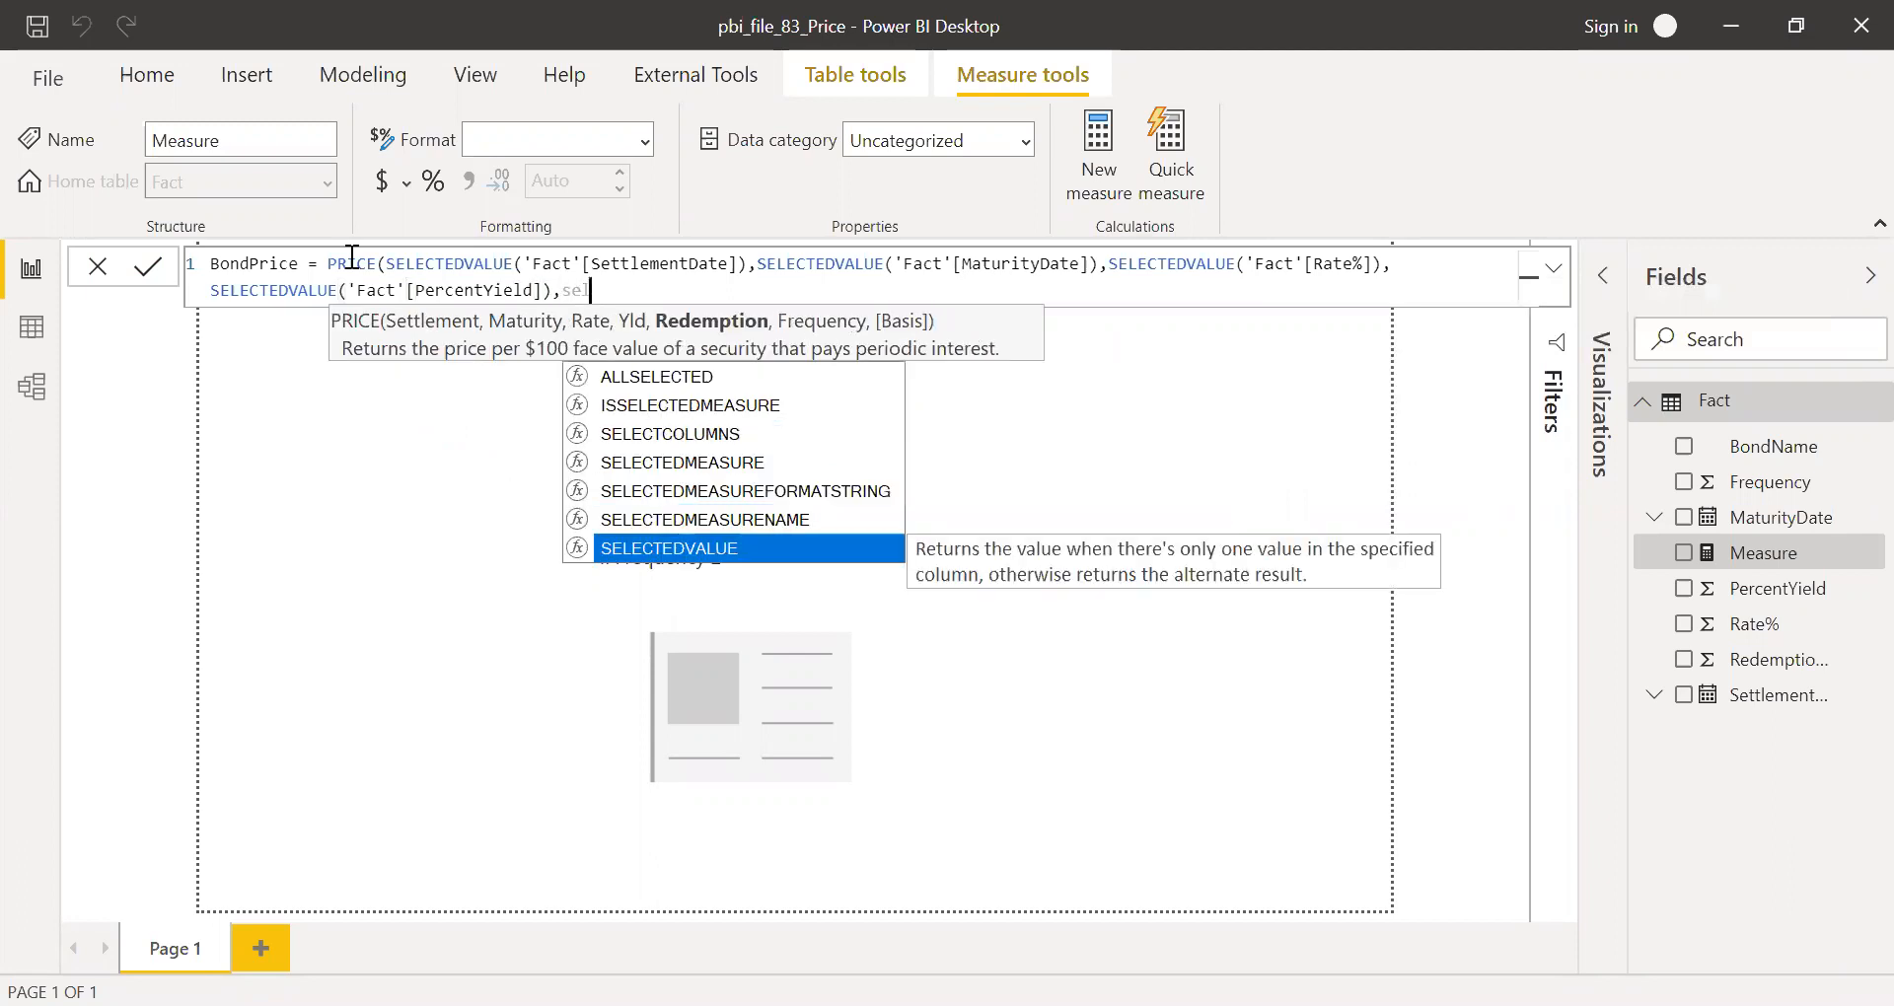
pyautogui.press('Tab')
pyautogui.write('re')
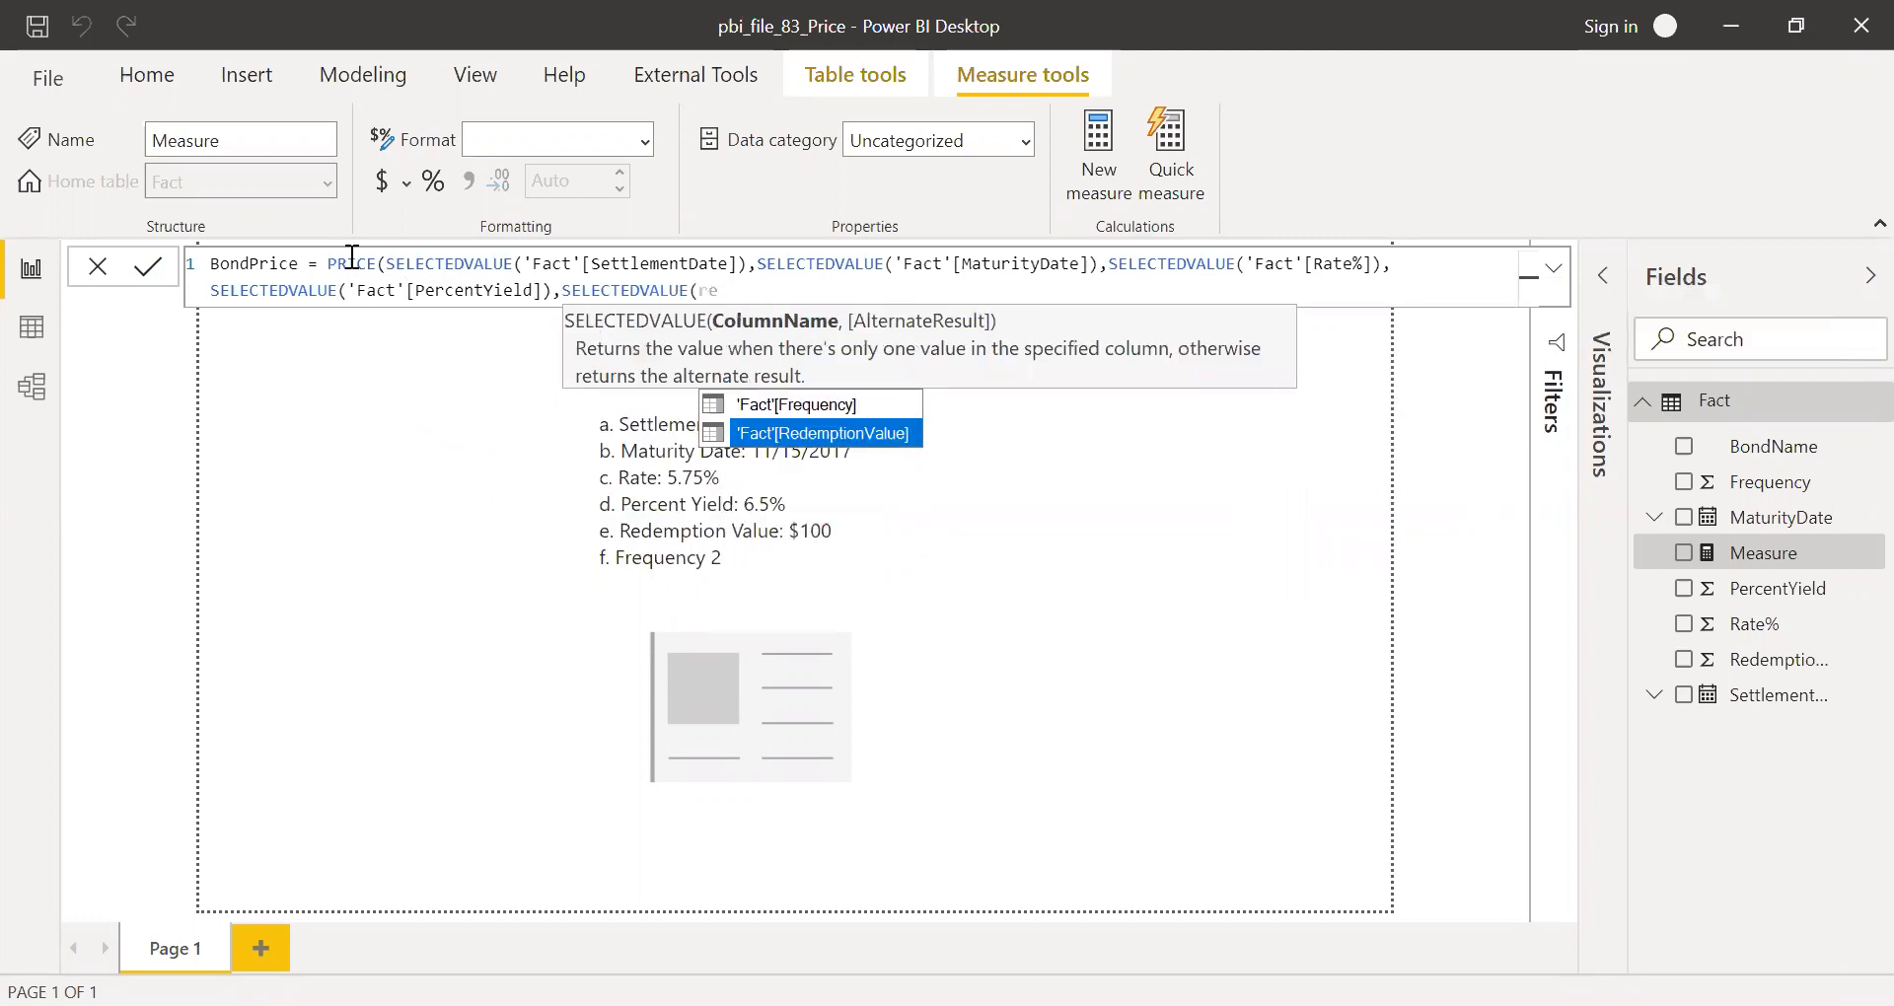
pyautogui.press('Tab')
pyautogui.write(')')
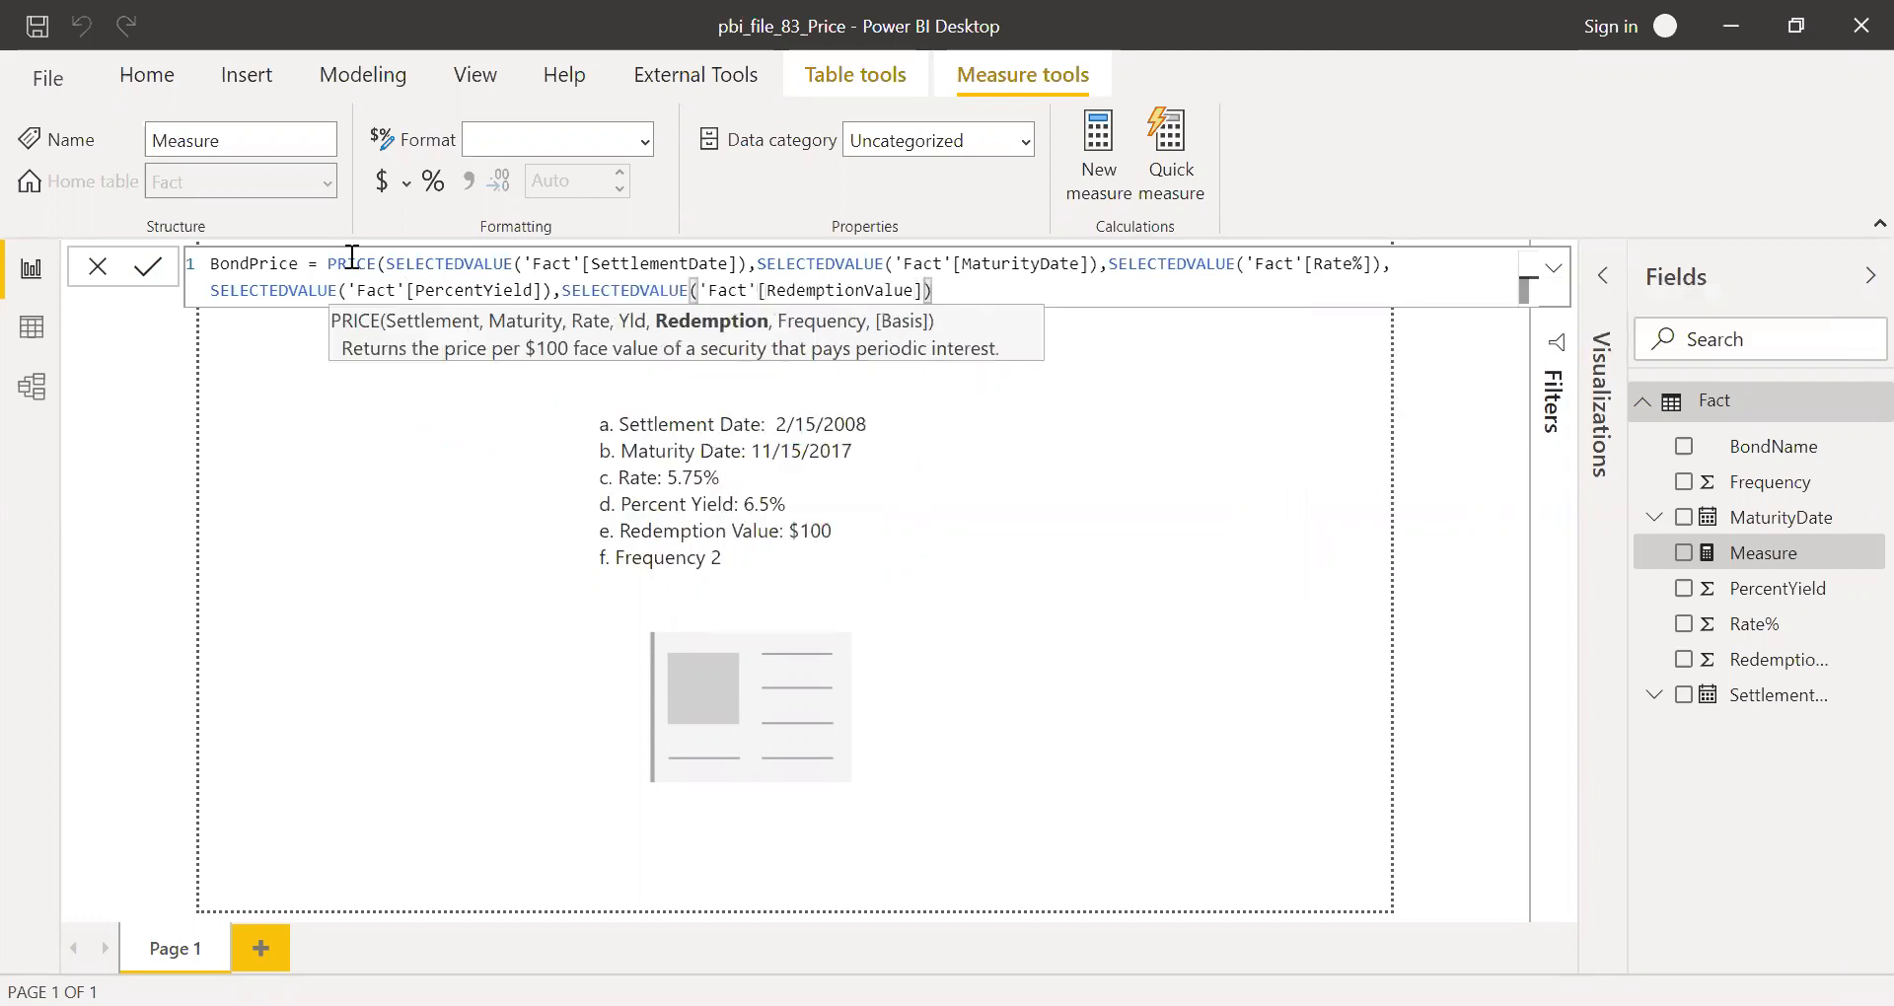
pyautogui.write(',')
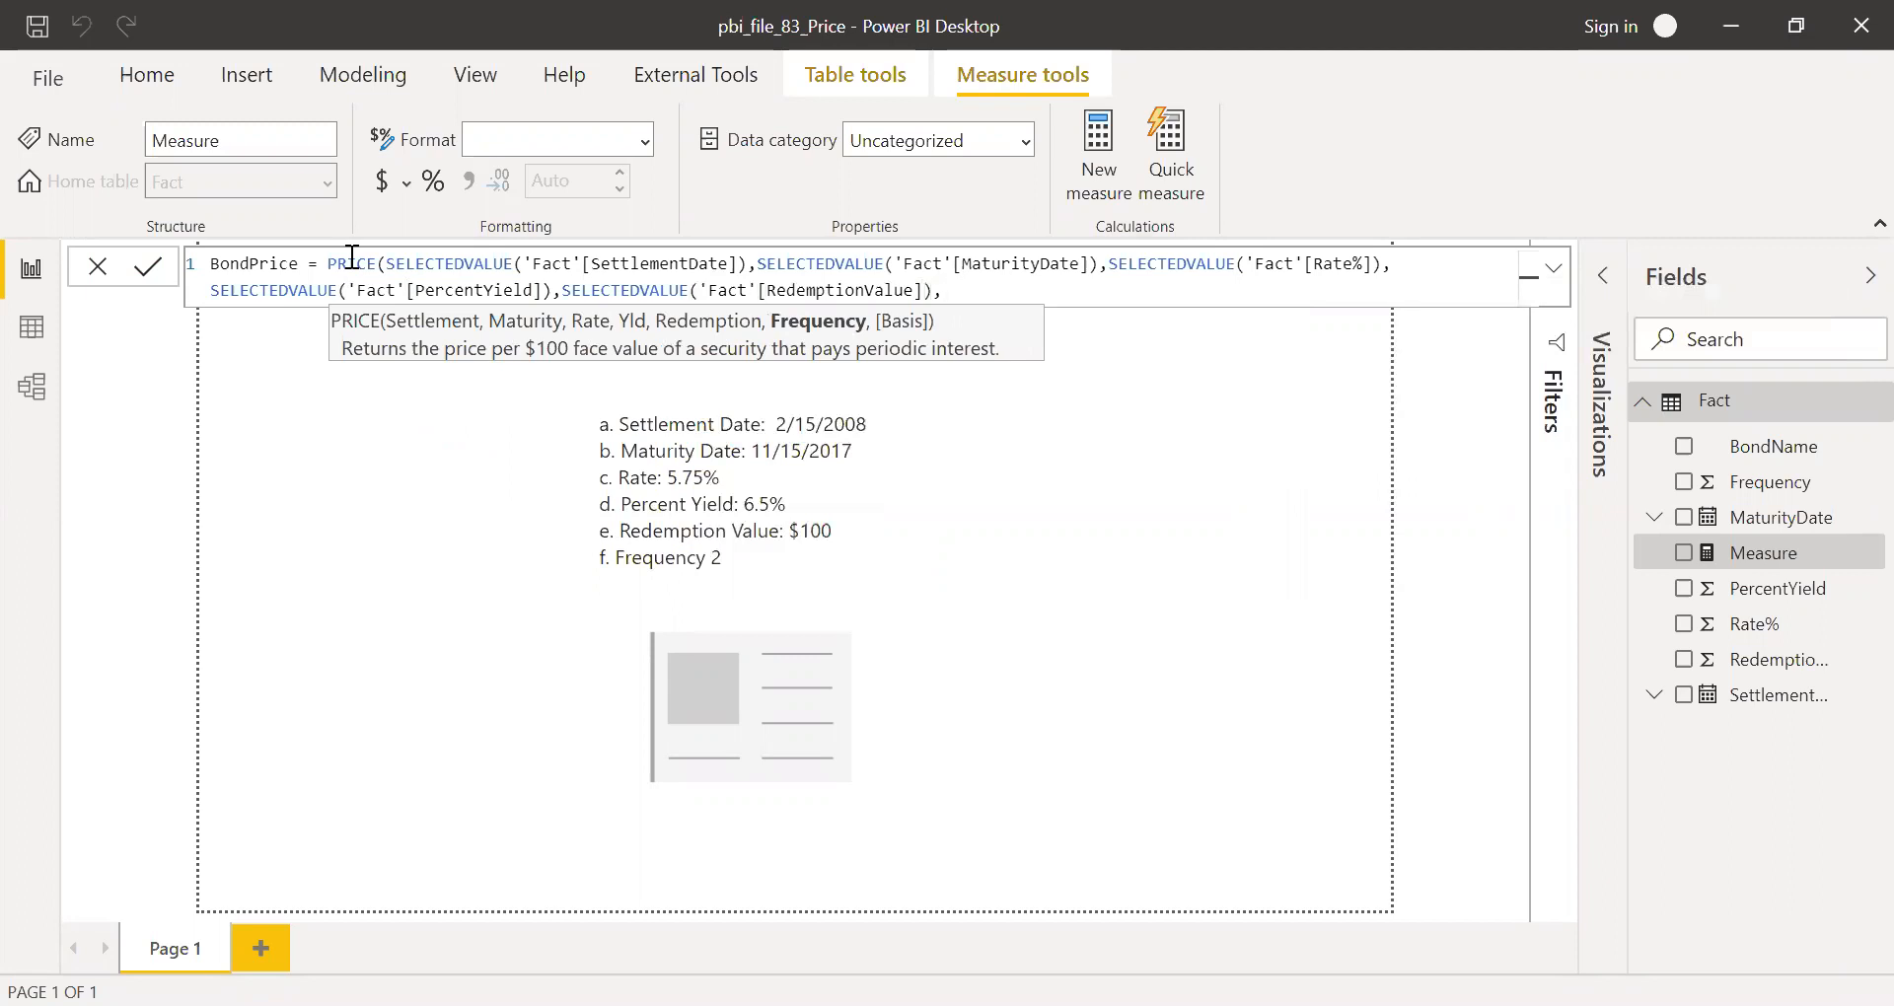
# Step: Add SELECTEDVALUE('Fact'[Frequency]) as the Frequency argument of the PRICE function in the BondPrice measure
pyautogui.write('sel')
pyautogui.press('Down')
pyautogui.press('Down')
pyautogui.press('Down')
pyautogui.press('Down')
pyautogui.press('Tab')
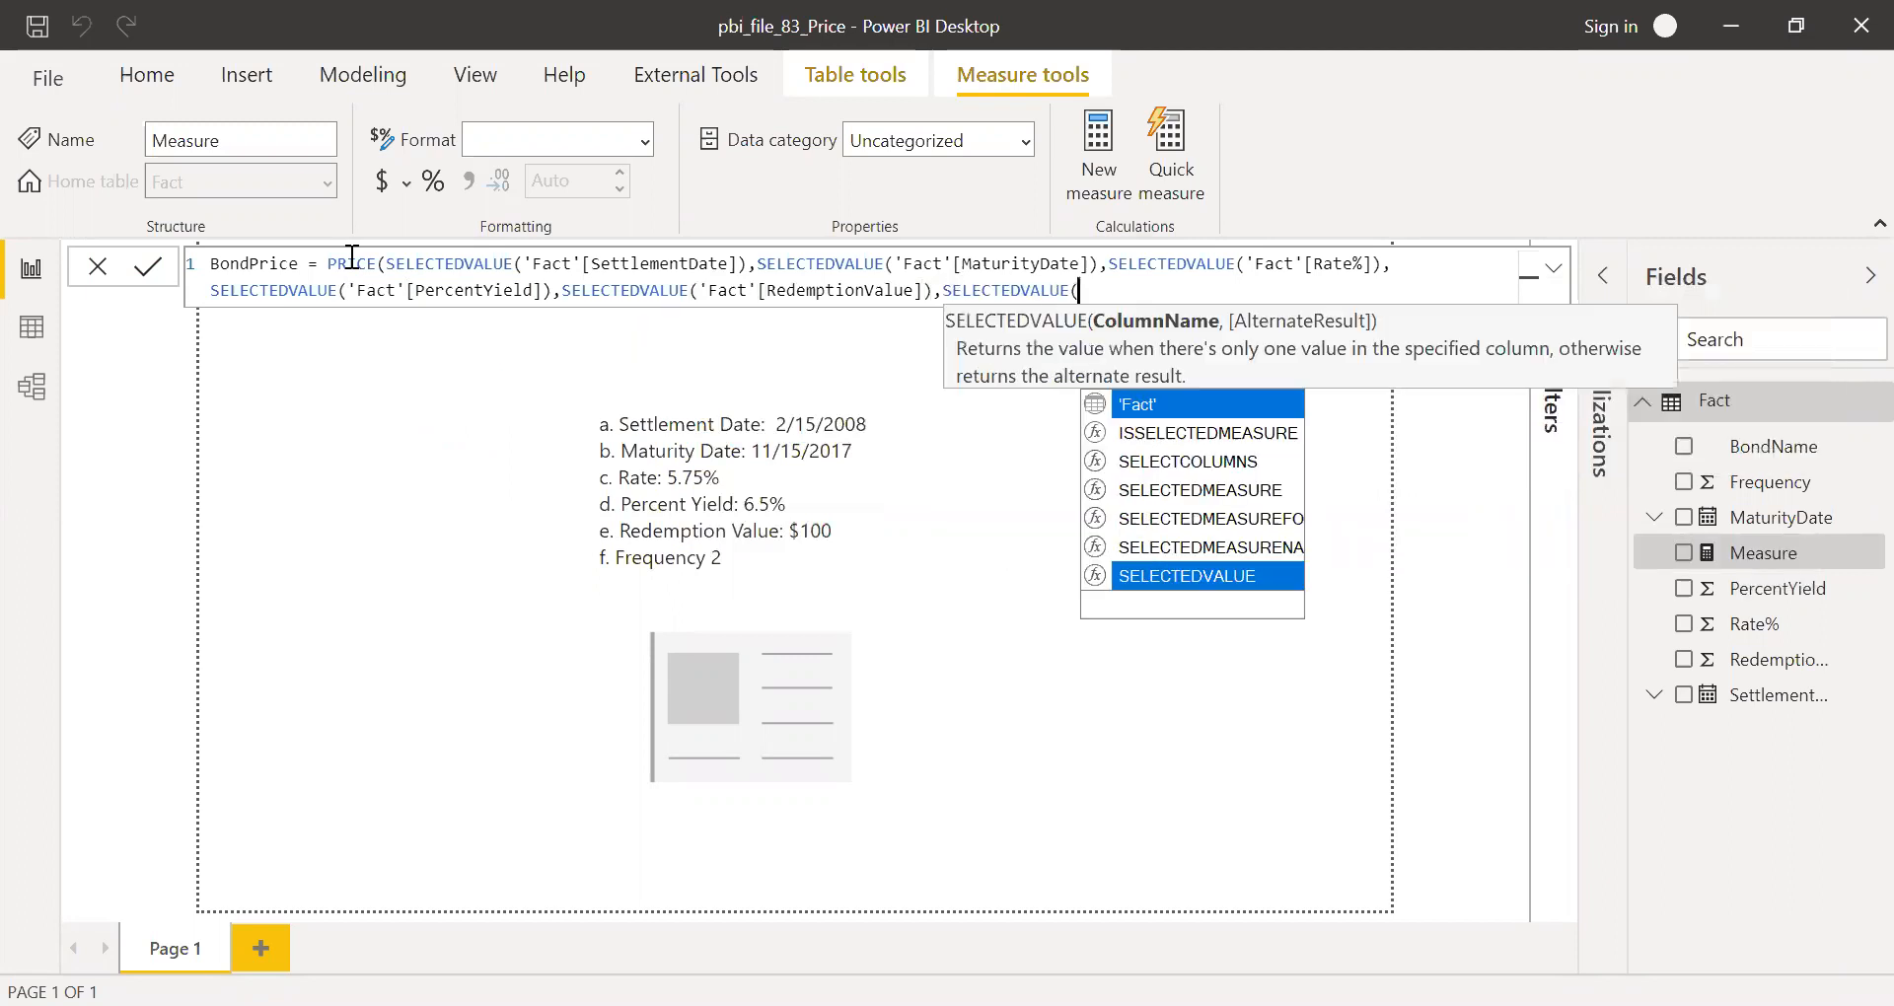
pyautogui.press('Down')
pyautogui.press('Down')
pyautogui.press('Down')
pyautogui.press('Down')
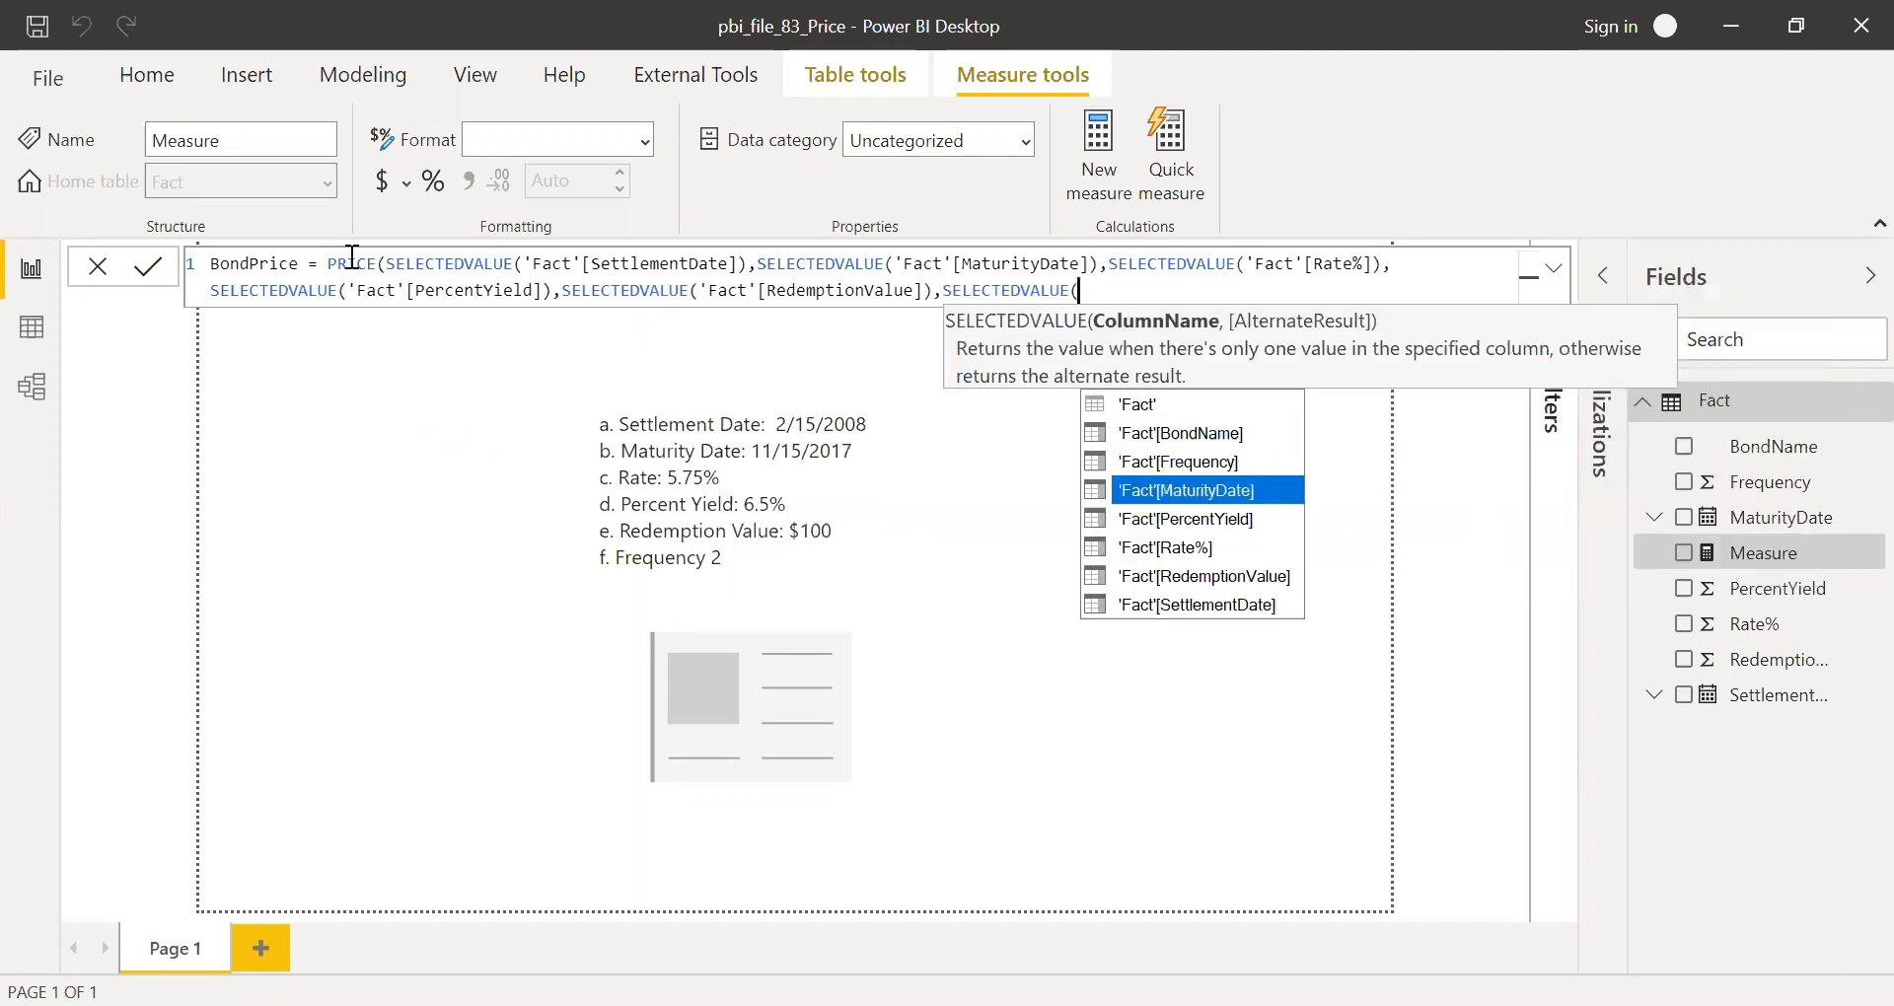
pyautogui.press('Up')
pyautogui.press('Up')
pyautogui.press('Tab')
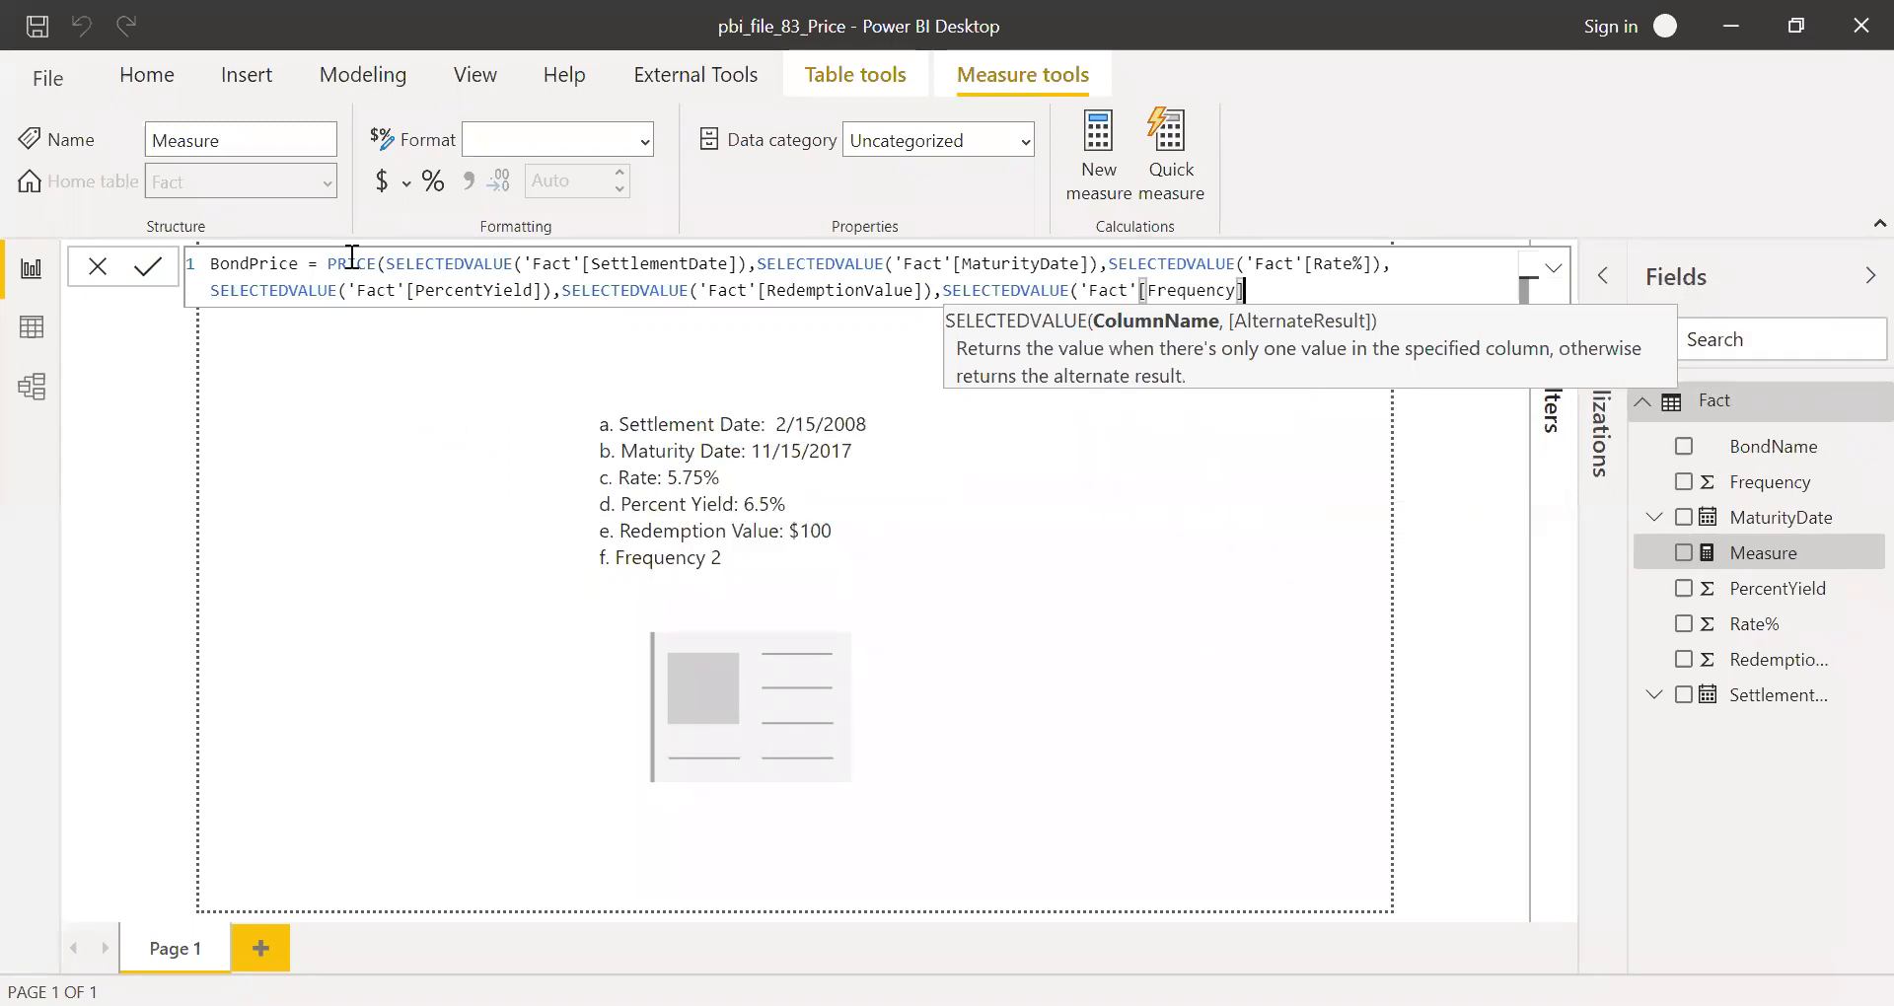
pyautogui.write('),')
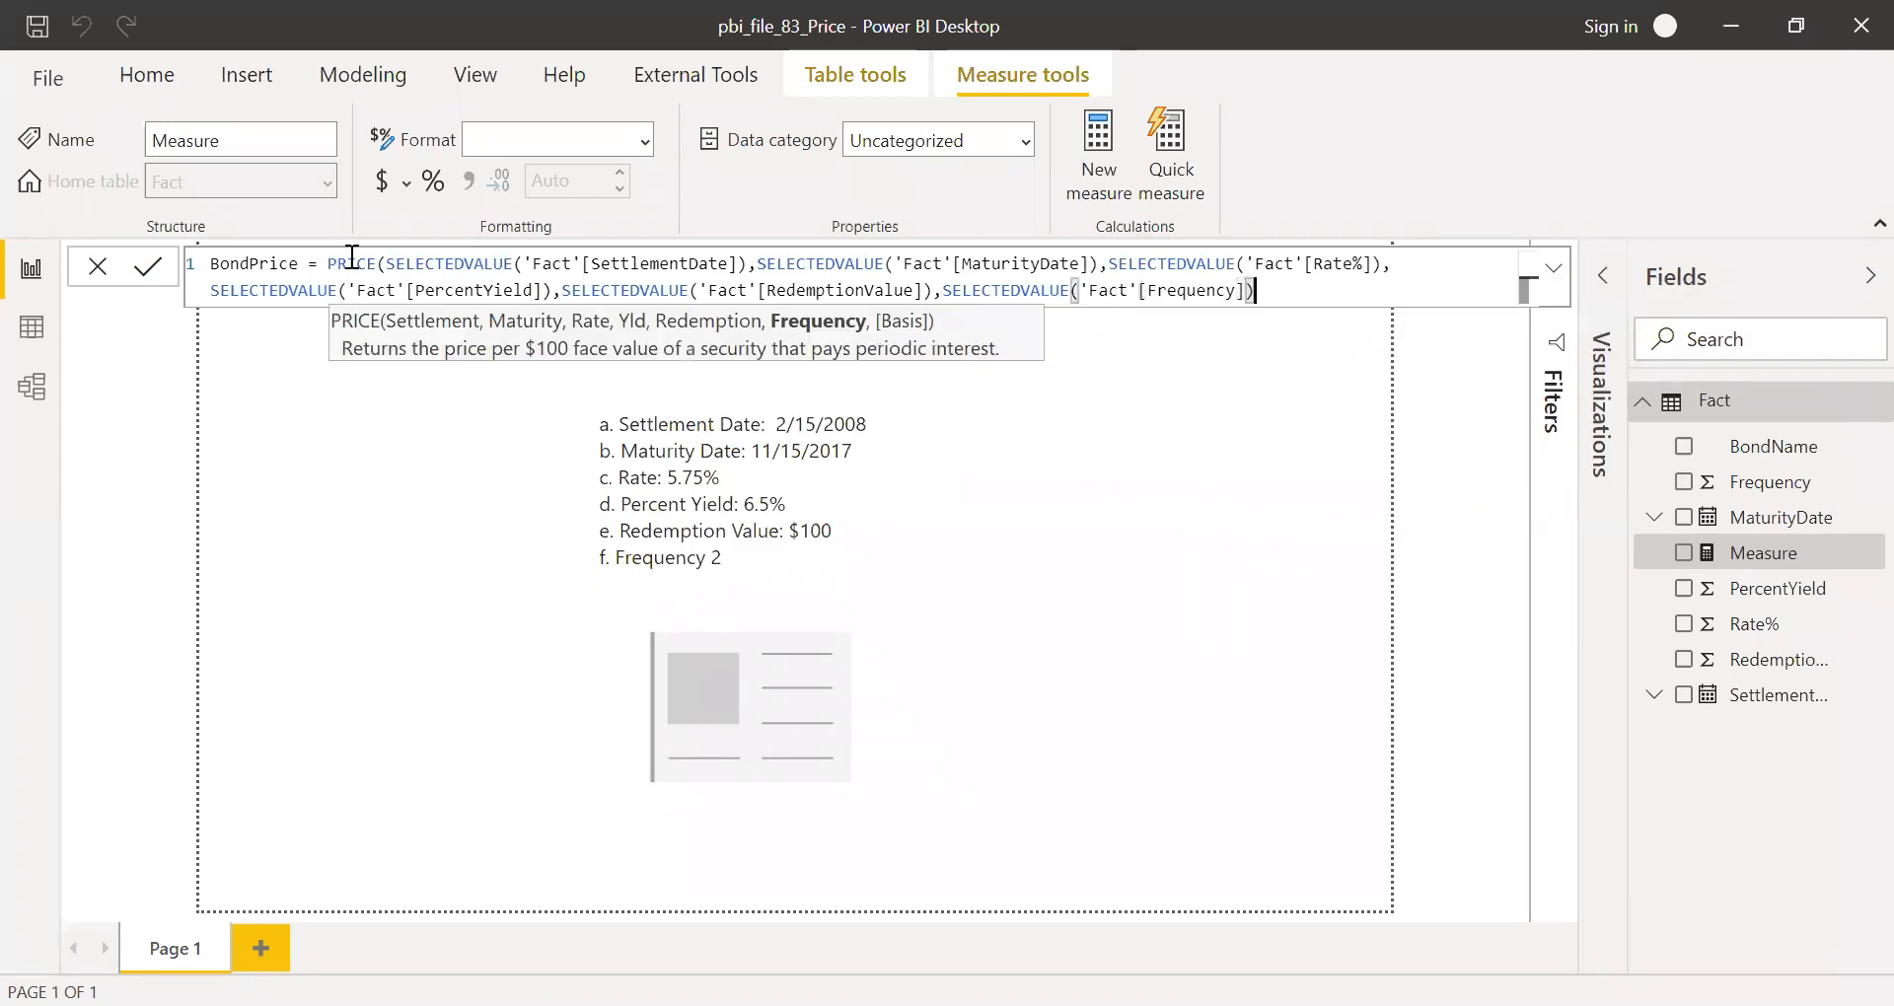
# Step: Set the Basis argument of the PRICE function to 0, close the formula and commit the BondPrice measure
pyautogui.write('0')
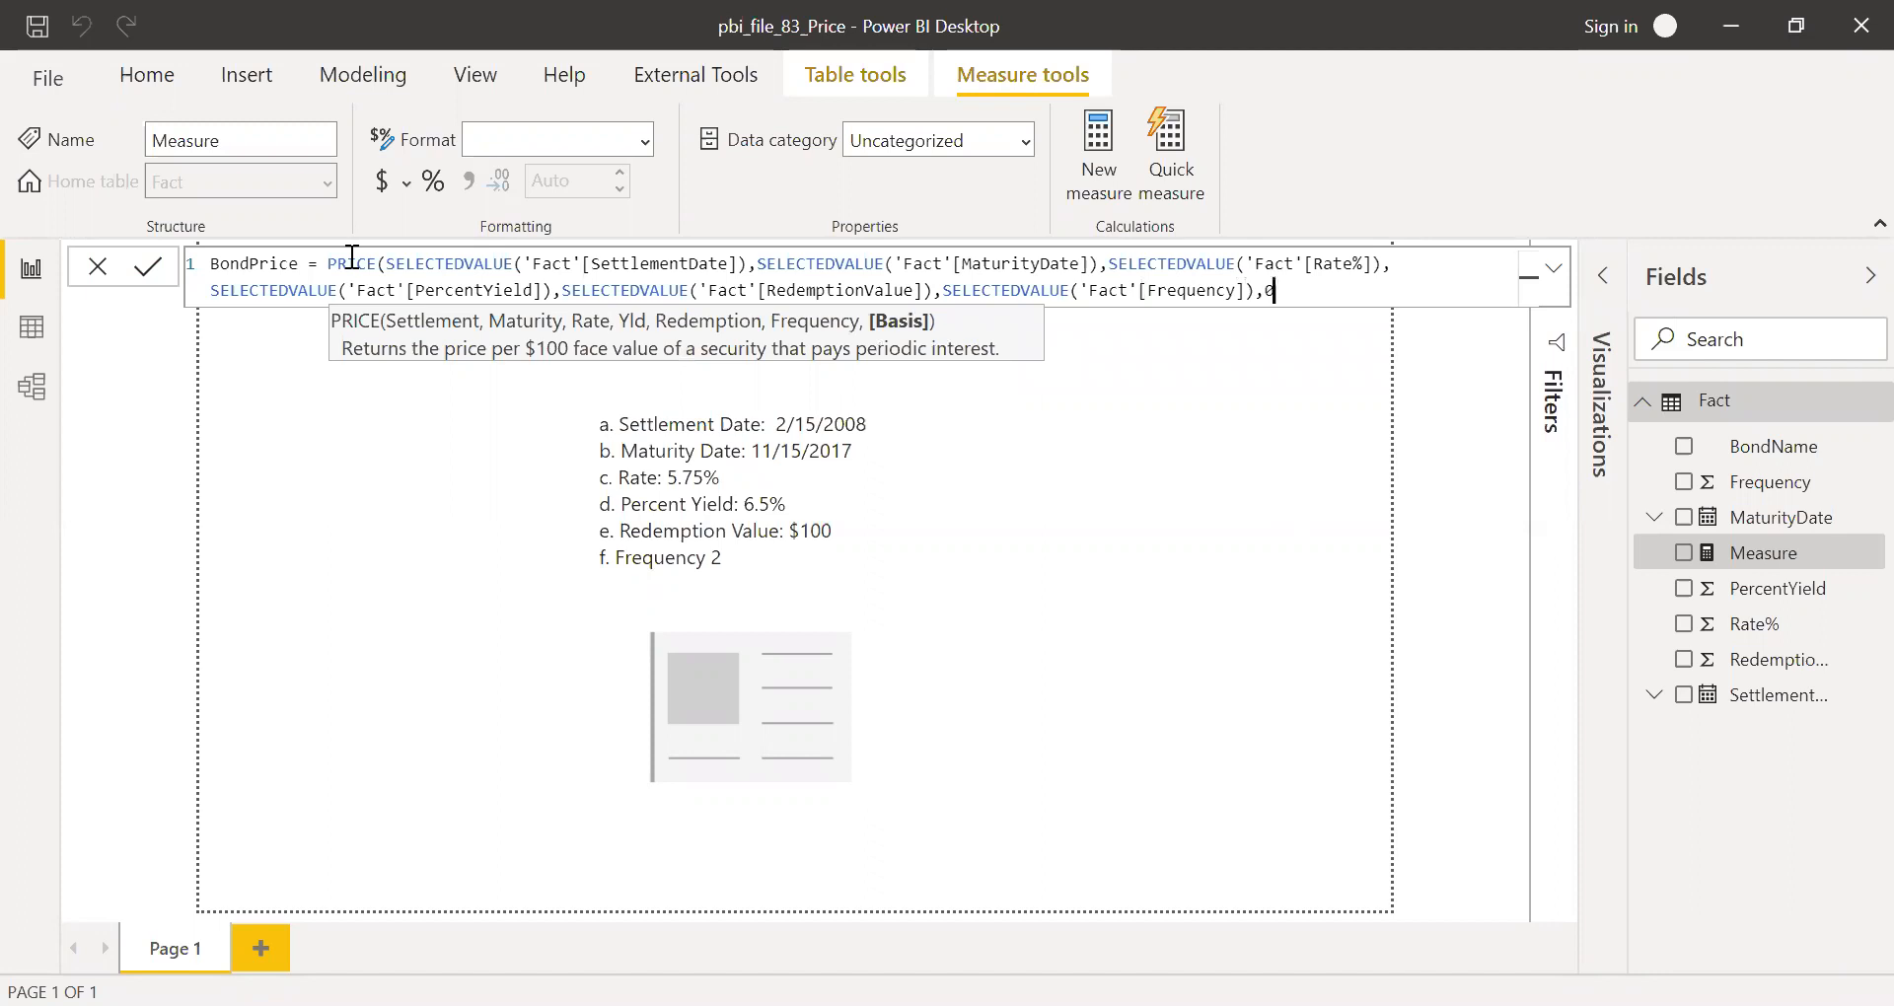
pyautogui.write(')')
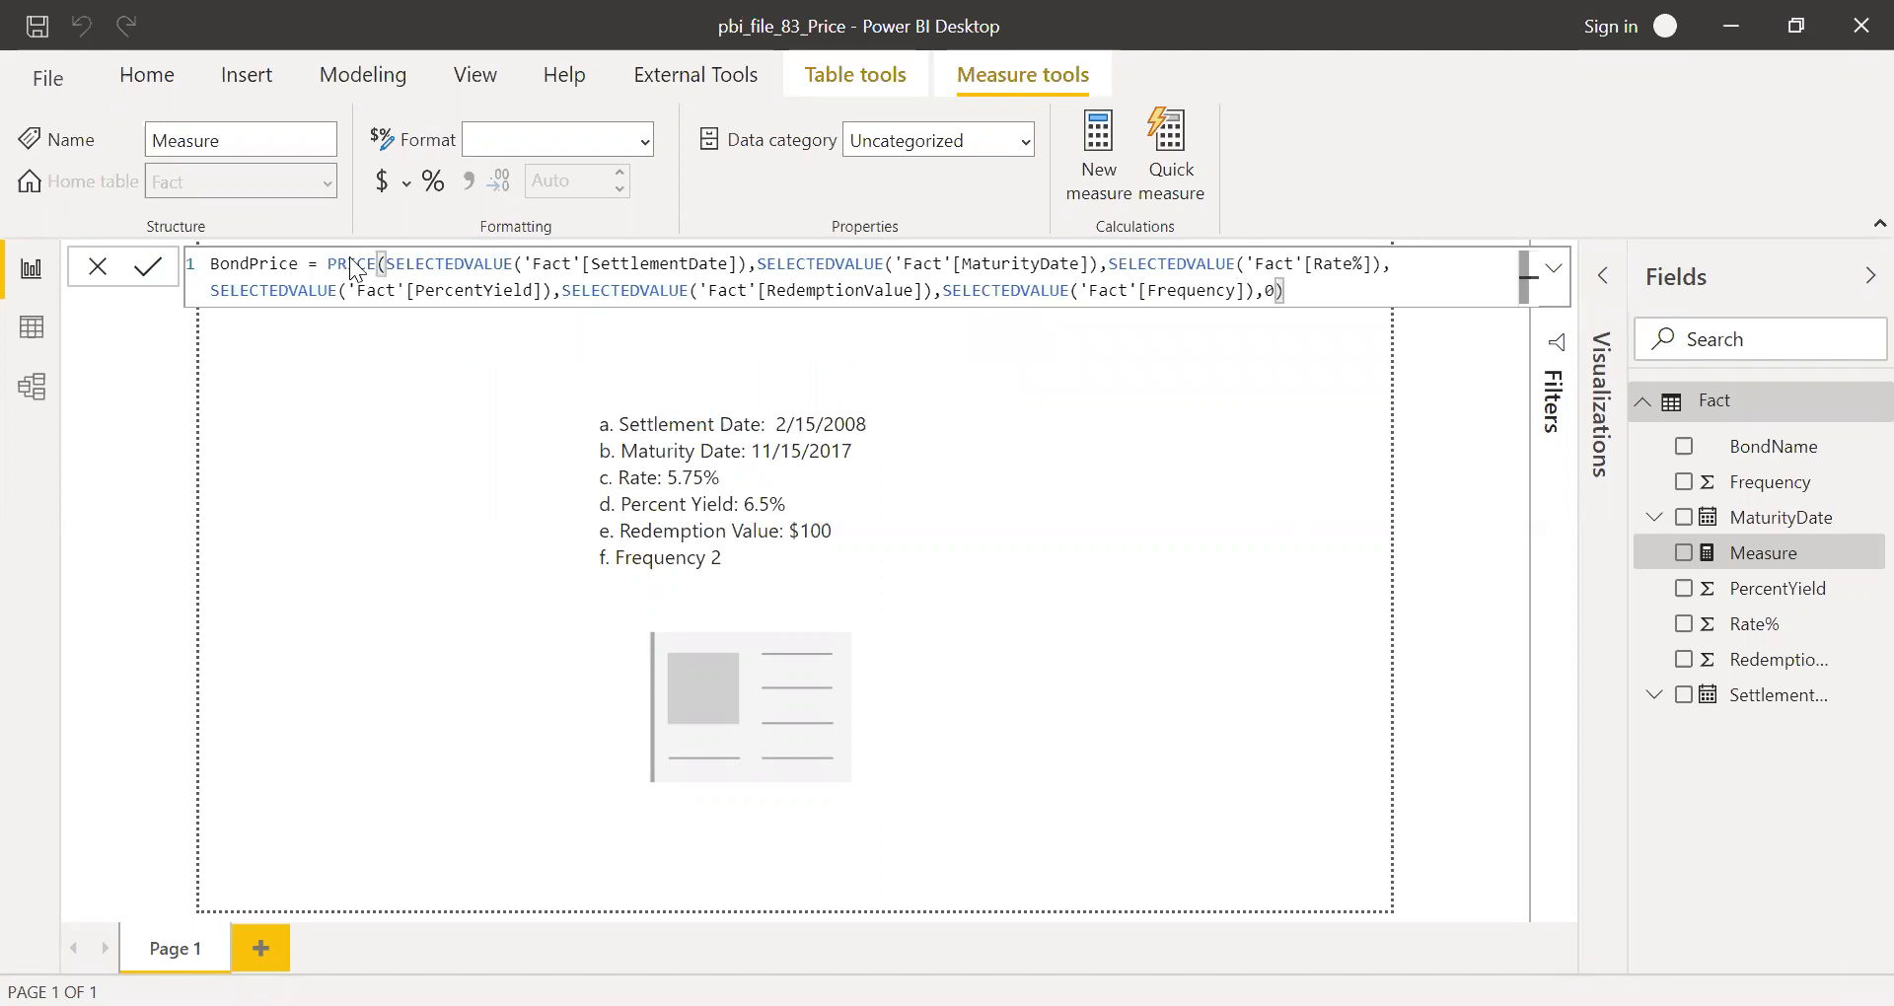
pyautogui.press('Return')
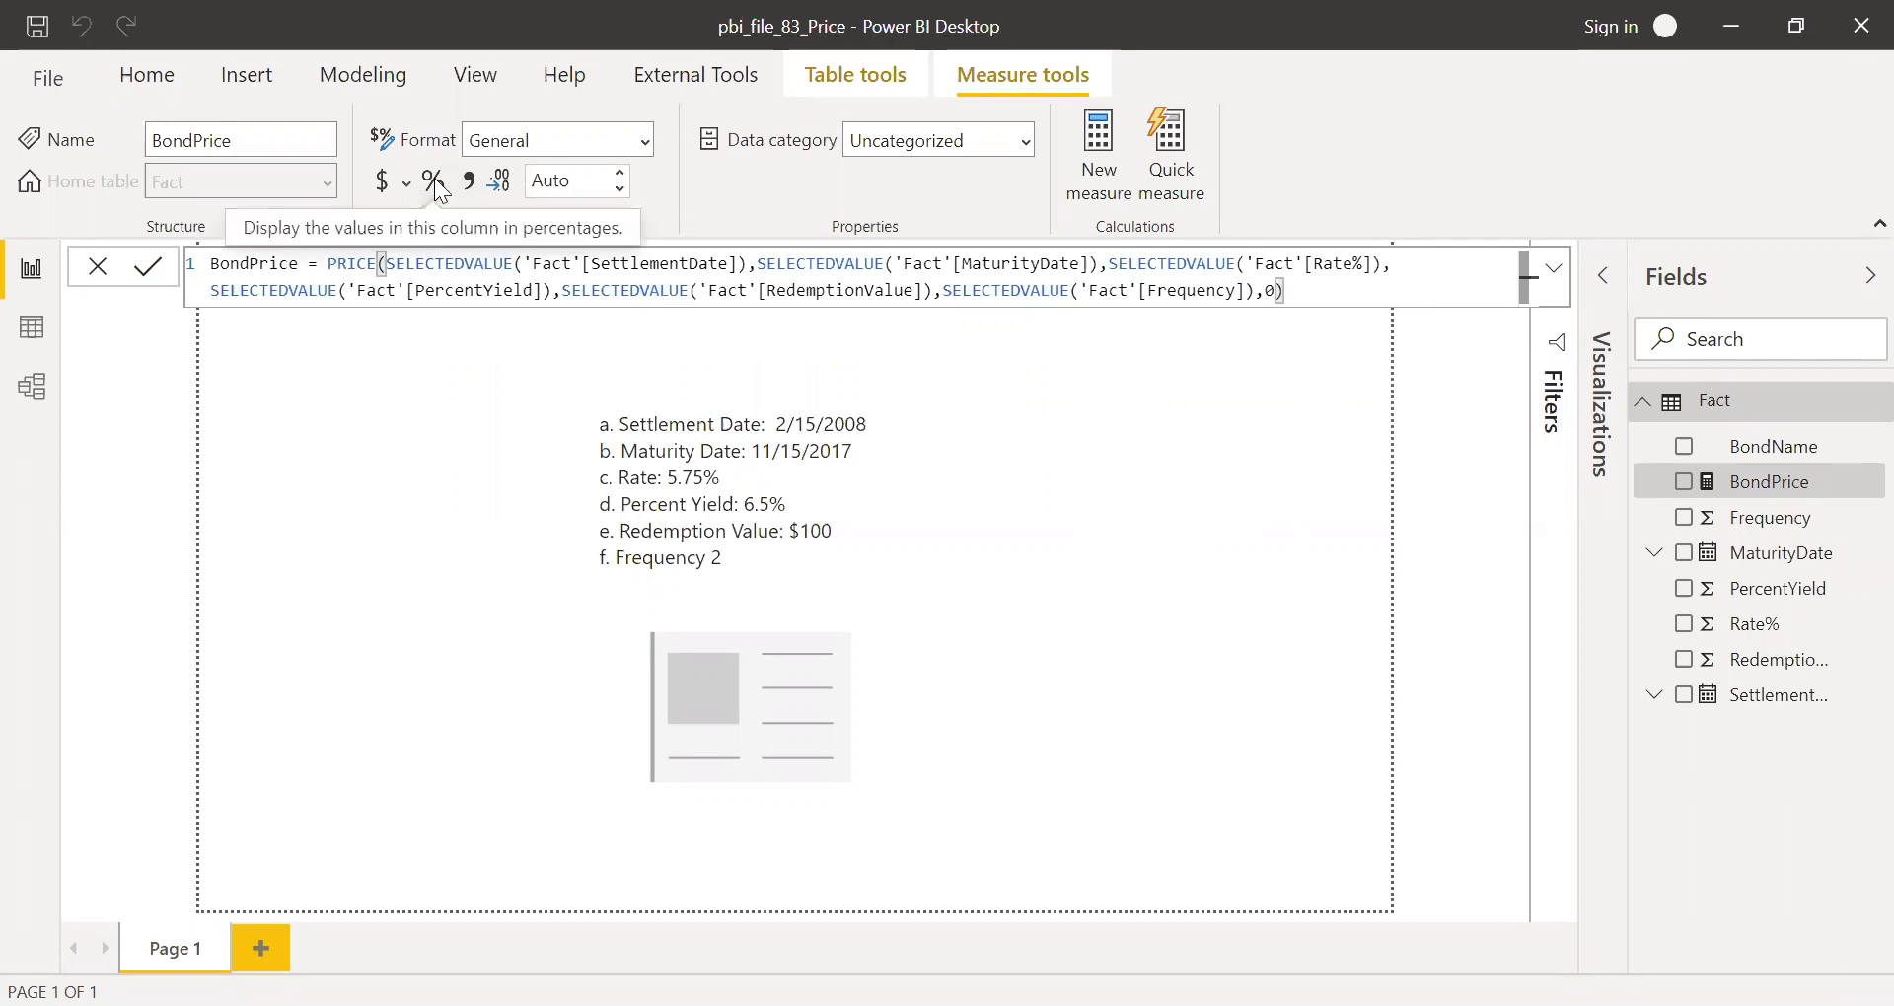
# Step: Format the BondPrice measure as currency with 2 decimal places
pyautogui.click(383, 183)
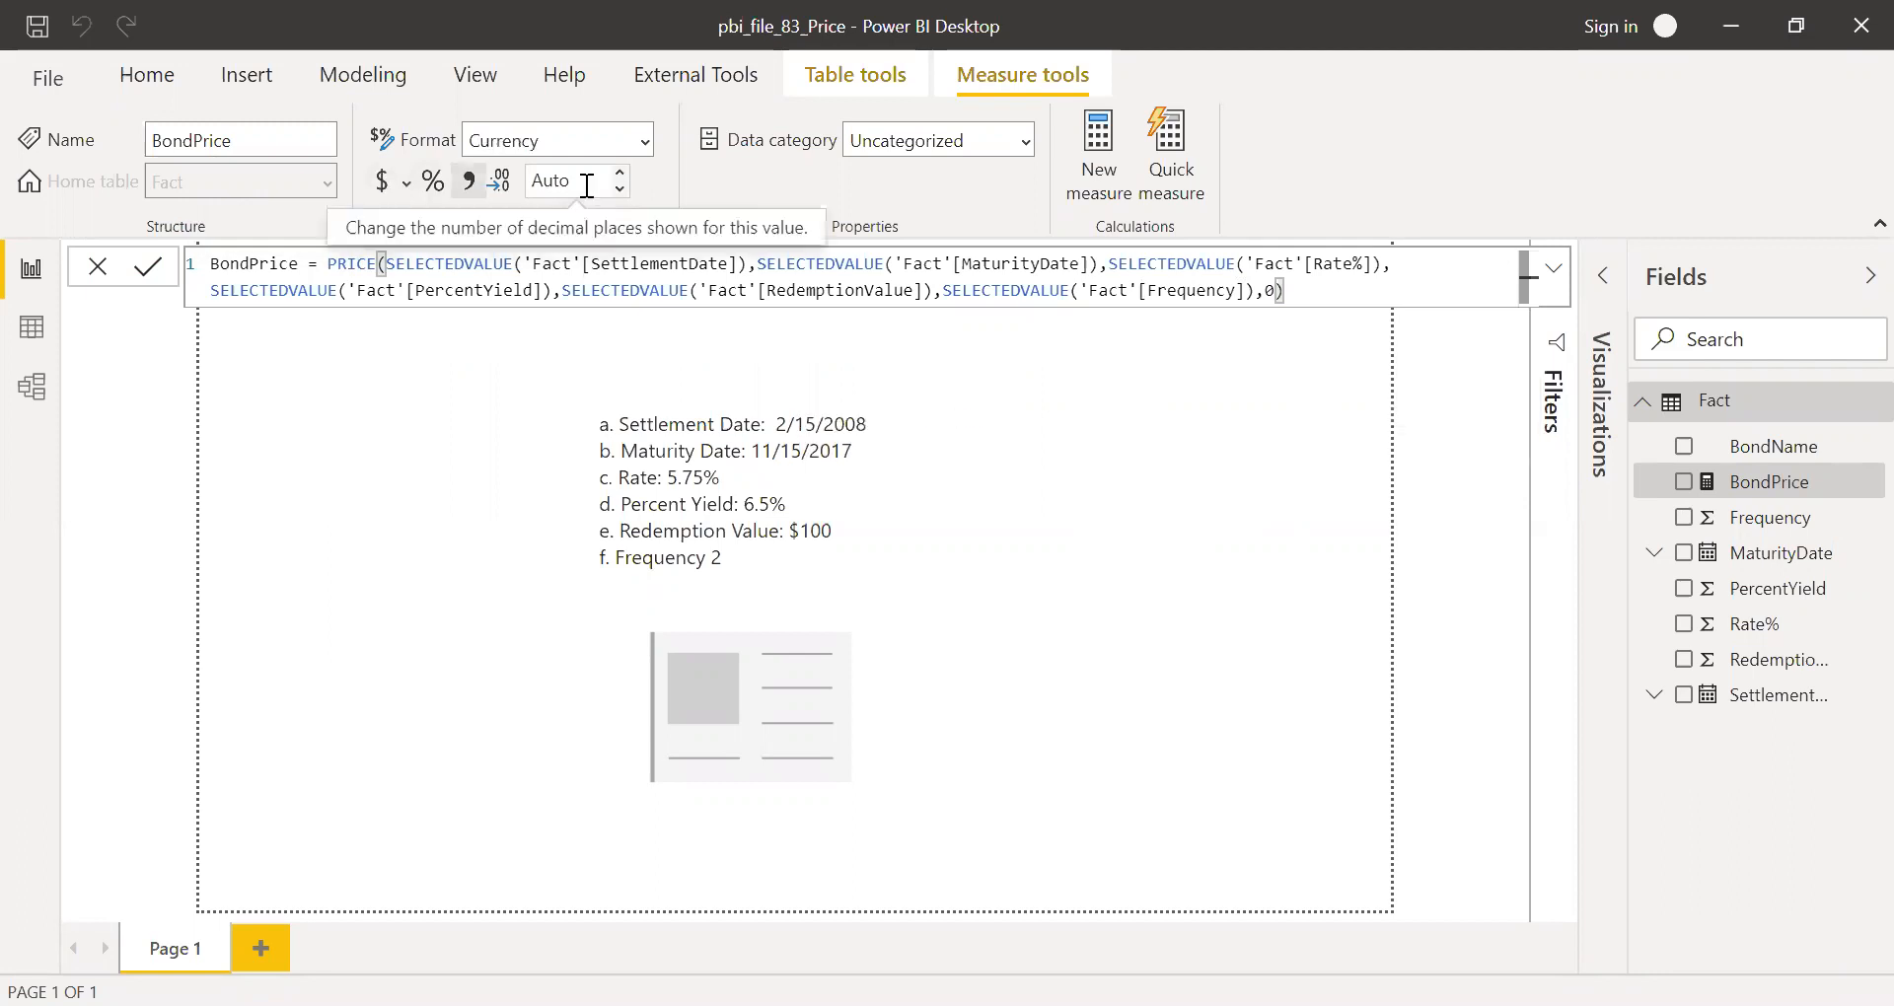
pyautogui.click(586, 185)
pyautogui.write('2')
pyautogui.press('Return')
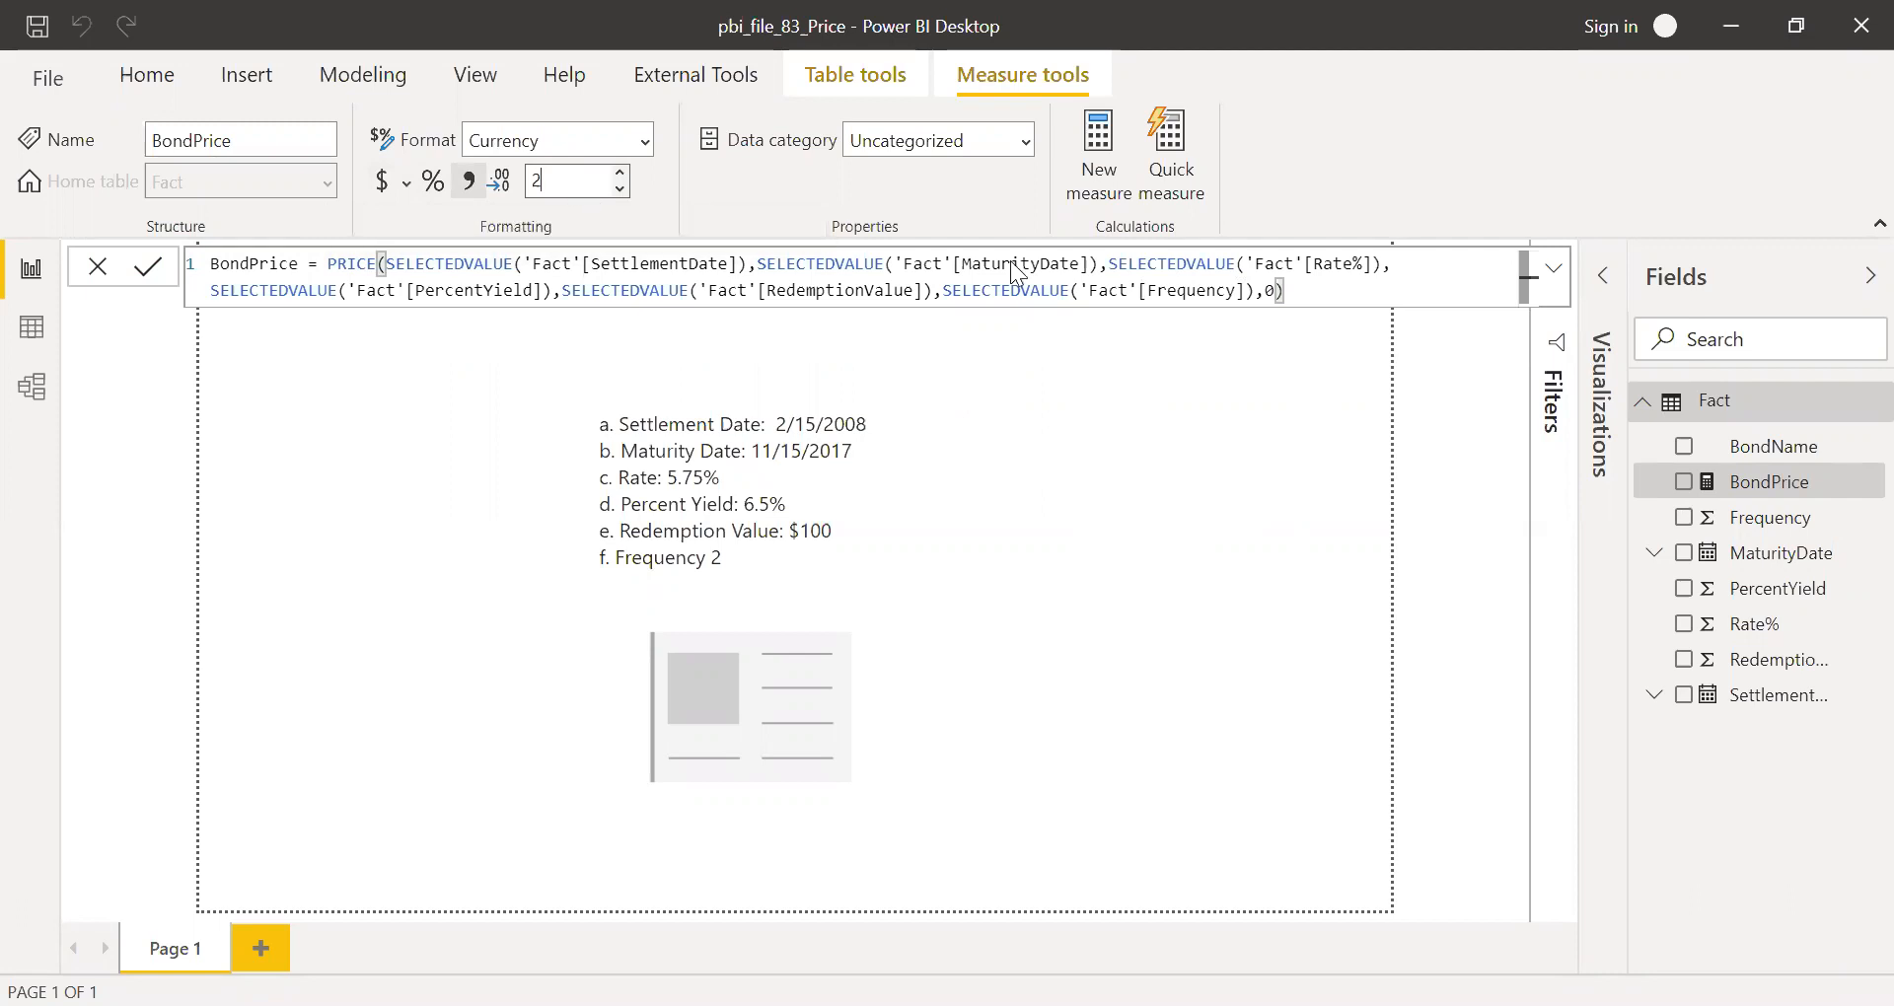
# Step: Add the BondPrice measure to the empty card visual below the bond details text, leaving the card deselected
pyautogui.moveTo(1781, 496); pyautogui.dragTo(805, 704)
pyautogui.click(1178, 619)
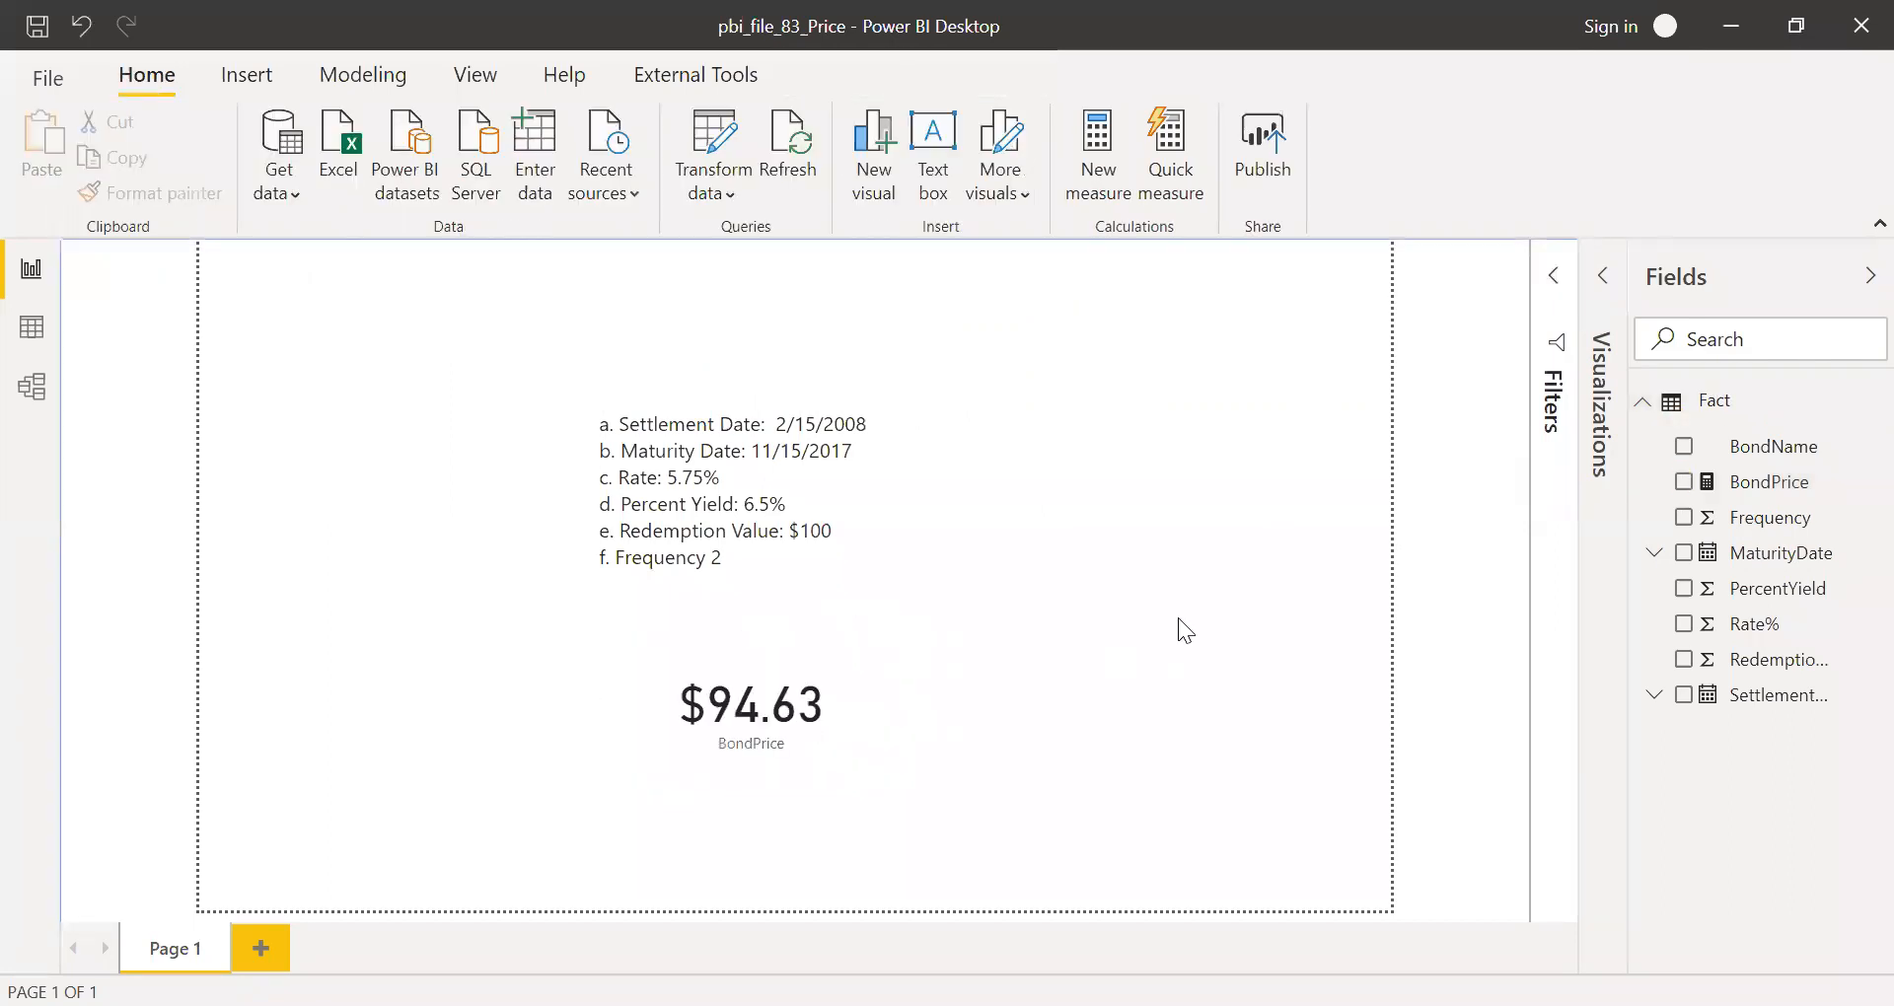